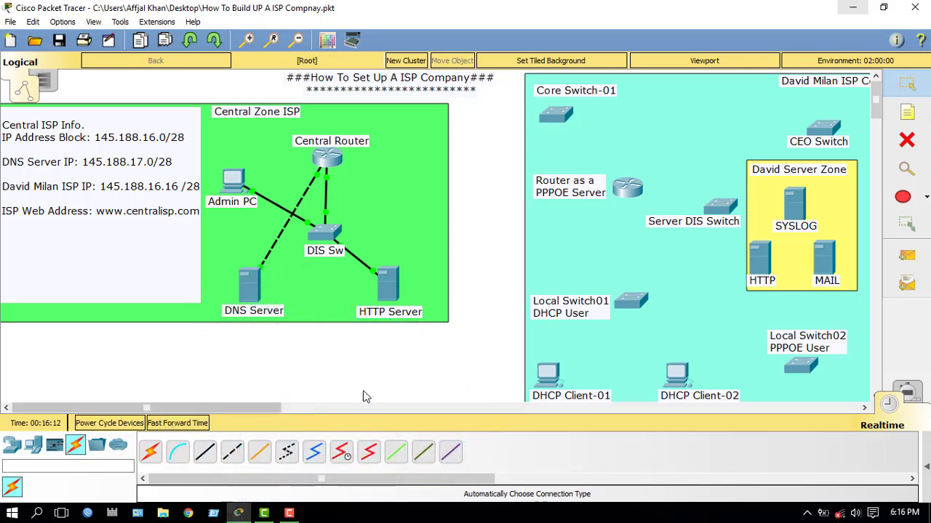
Step: Cable Central Router to Core Switch-01 automatically and open the router's CLI window
left_click_drag(241, 412, 217, 411)
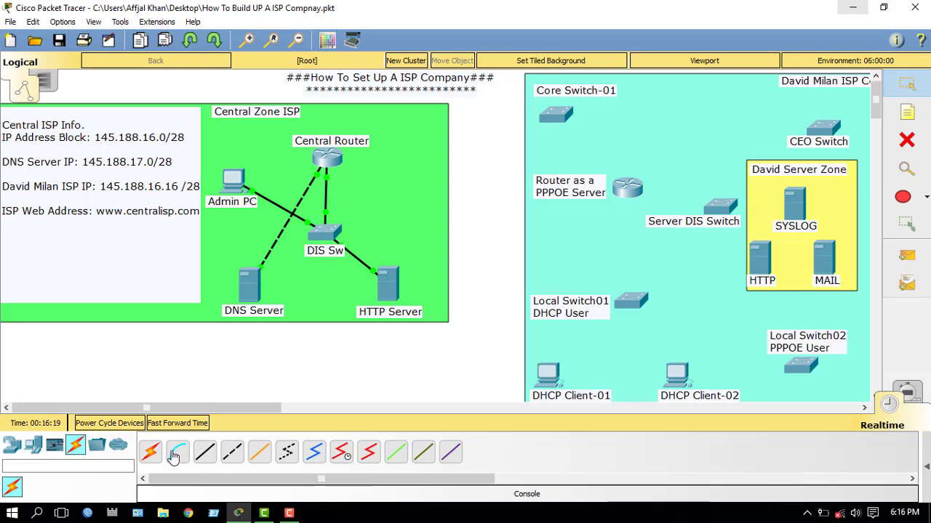
left_click(150, 451)
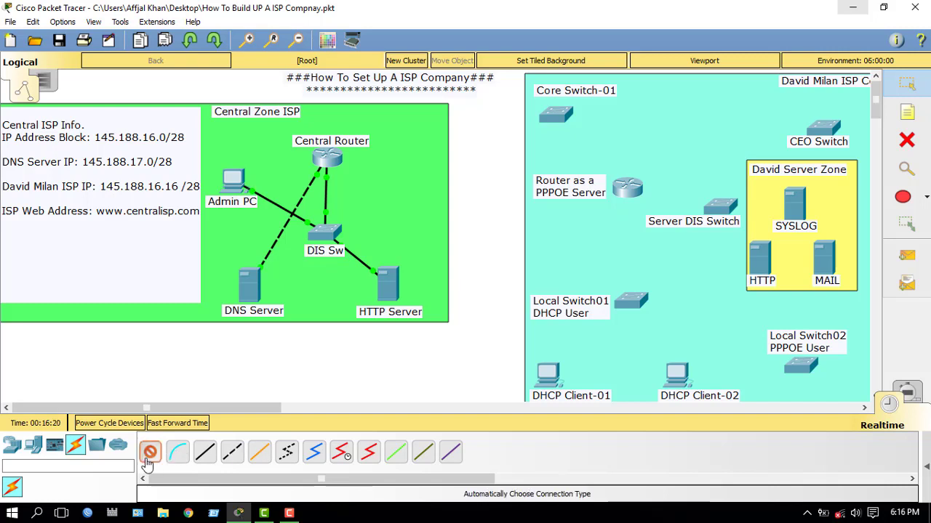
left_click(333, 161)
left_click(554, 120)
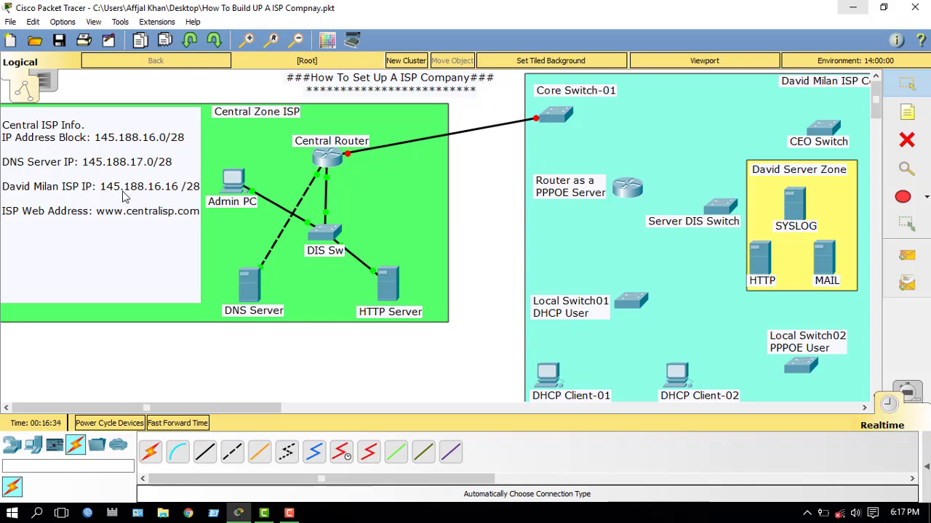
left_click(331, 166)
left_click_drag(428, 97, 534, 69)
Step: On Central Router, enter privileged mode and global configuration mode (enable, configure terminal)
left_click_drag(774, 196, 927, 187)
key("Return")
key("Return")
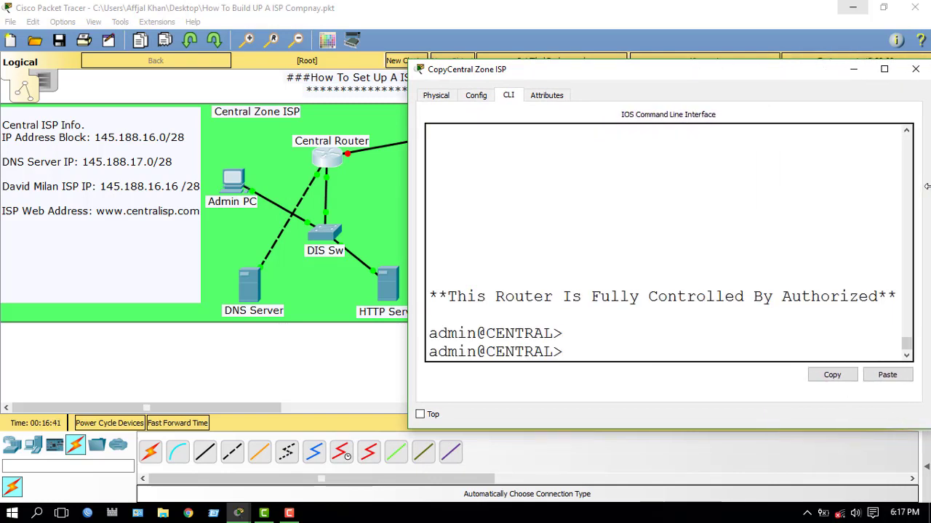
type("en")
key("Tab")
key("Return")
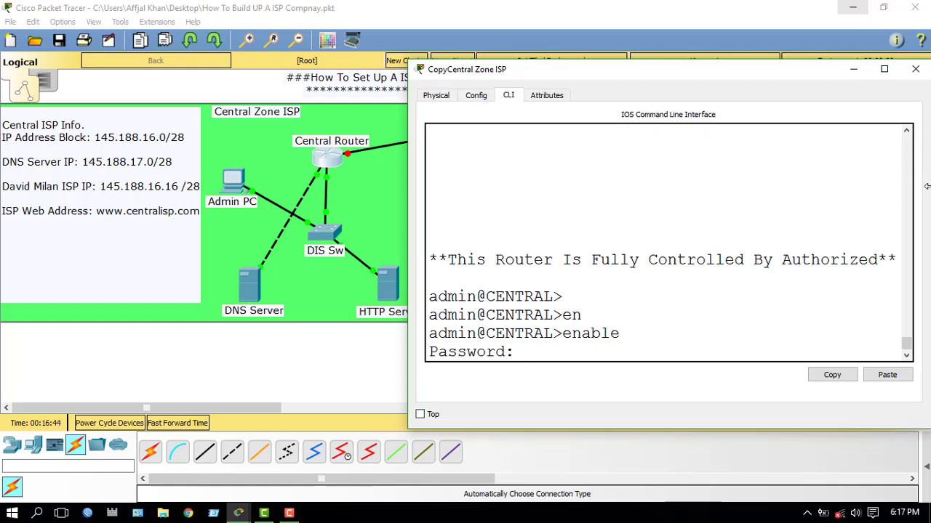
key("Return")
type("conf")
key("Tab")
type("t")
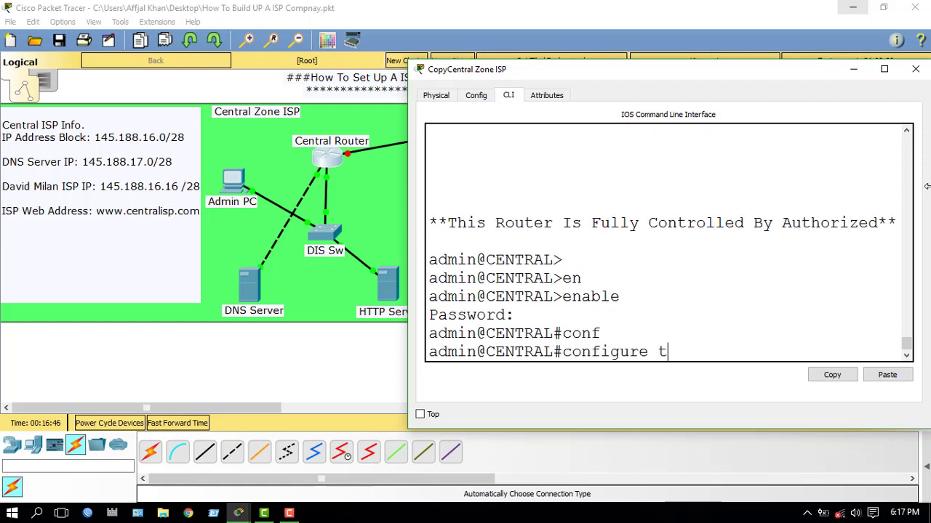
key("Tab")
key("Return")
Step: Select interface FastEthernet6/0 and bring it up with no shutdown
type("in@CENTRAL(config)#in")
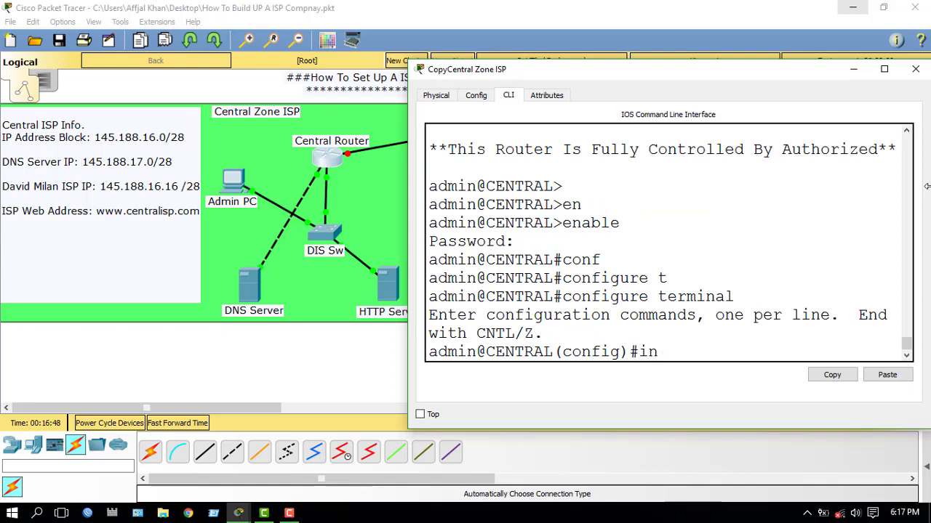
type("t")
key("Tab")
type("fas")
key("Tab")
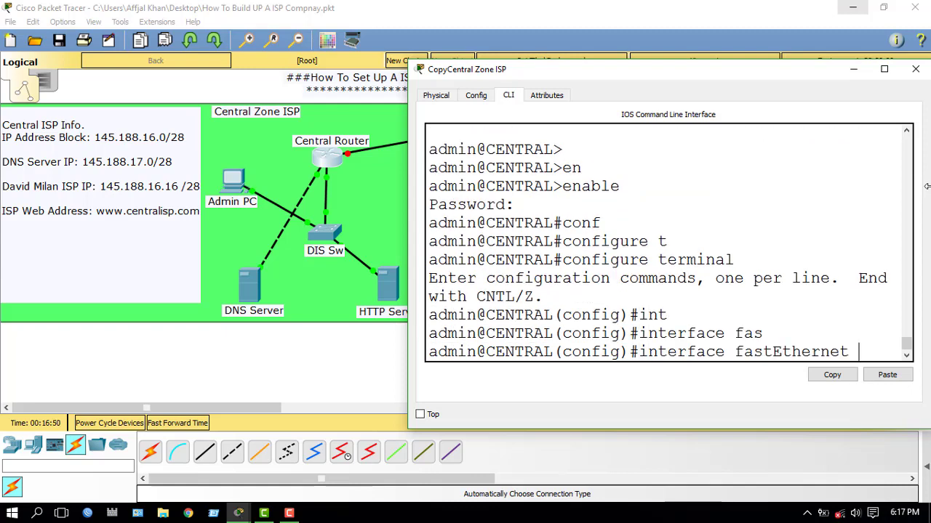
left_click(477, 96)
left_click(508, 96)
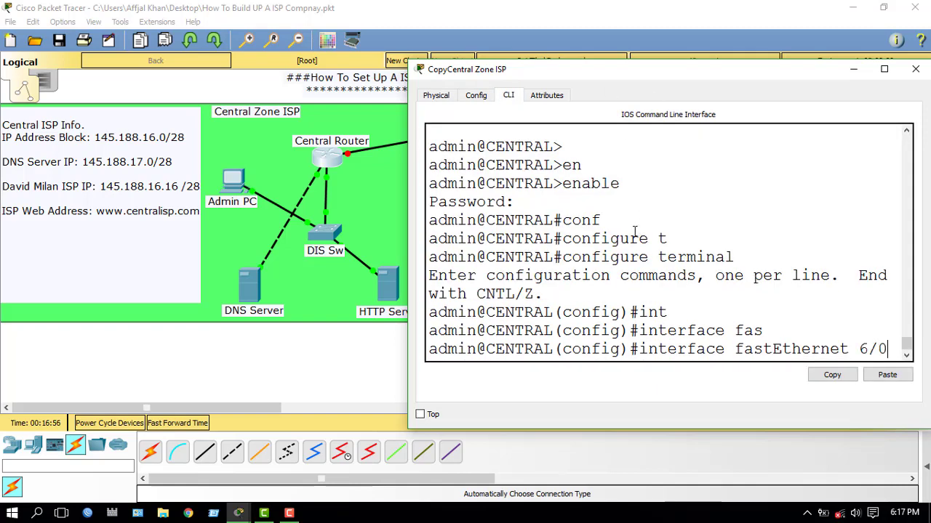
type("6/0")
key("Return")
type("no")
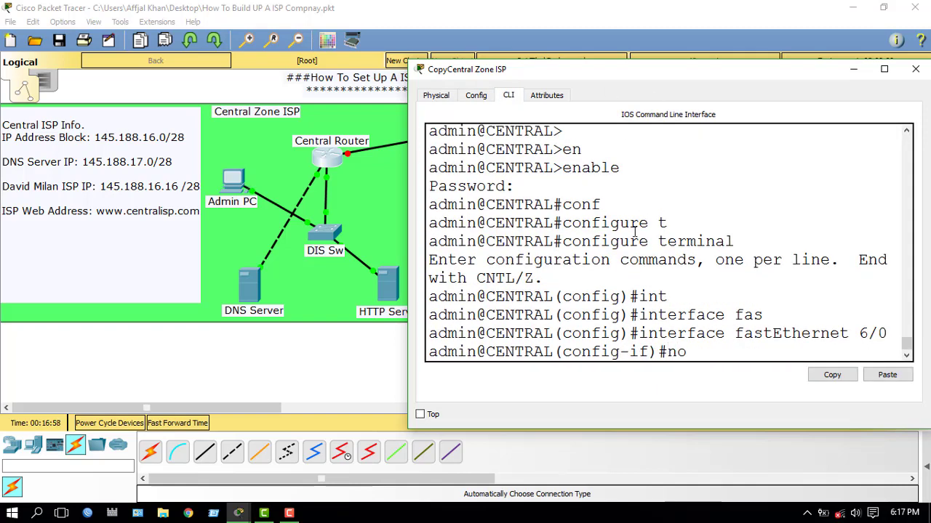
type(" shut")
key("Tab")
key("Return")
key("Return")
key("Return")
key("Return")
key("Return")
key("Return")
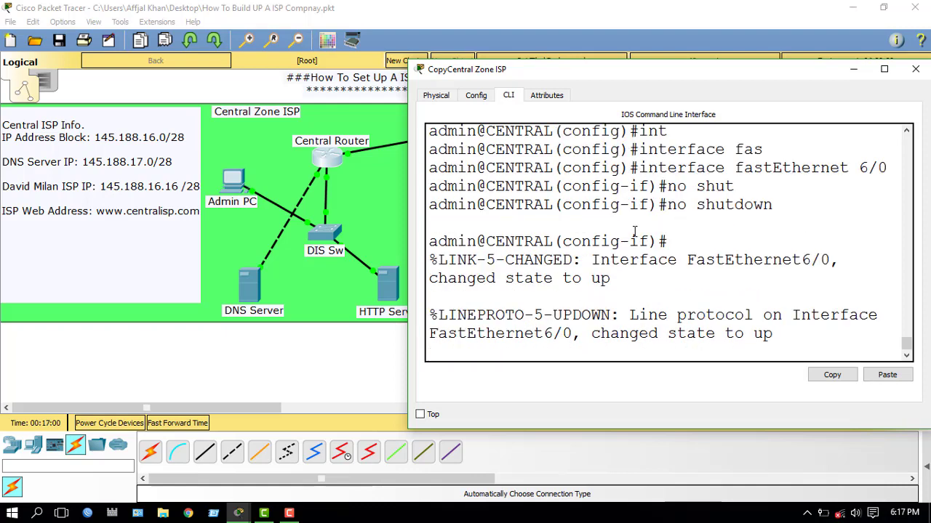
key("Return")
key("Return")
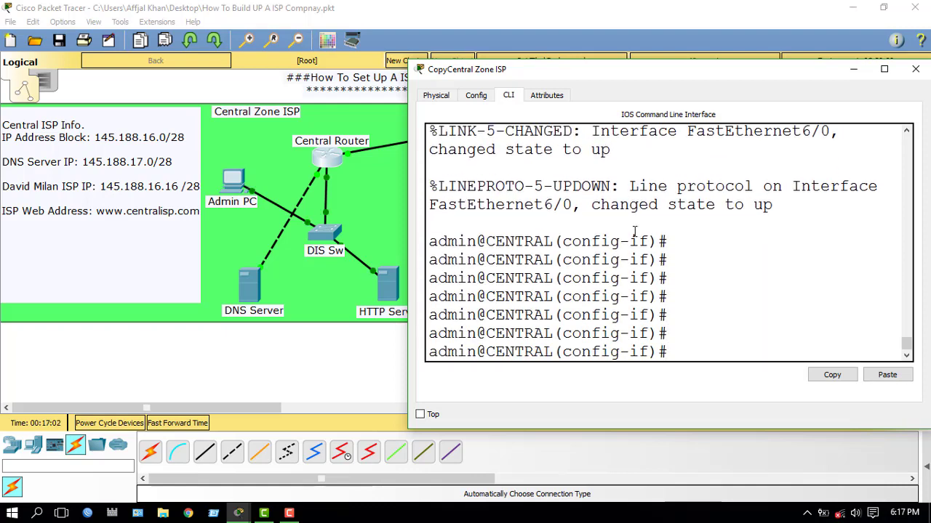
Step: Assign FastEthernet6/0 the address 145.188.16.17 with mask 255.255.255.240
left_click_drag(405, 221, 373, 221)
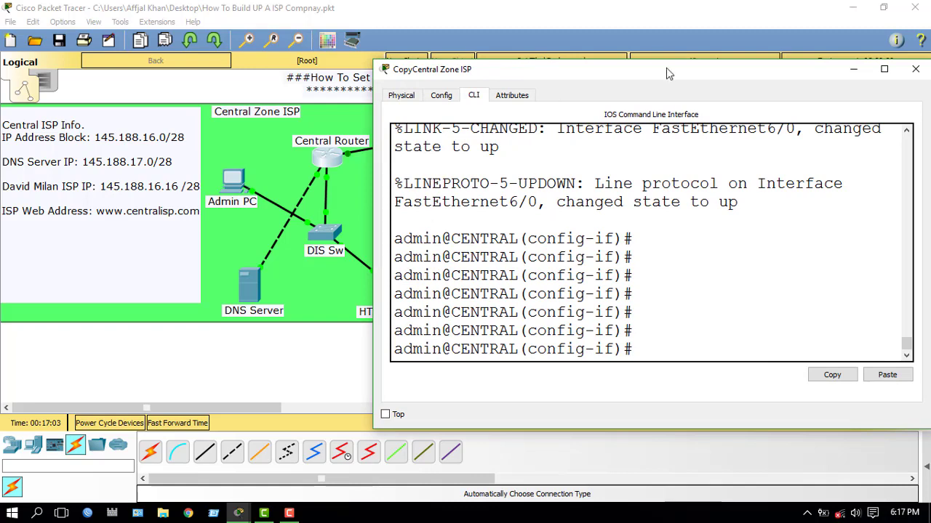
left_click_drag(666, 67, 664, 53)
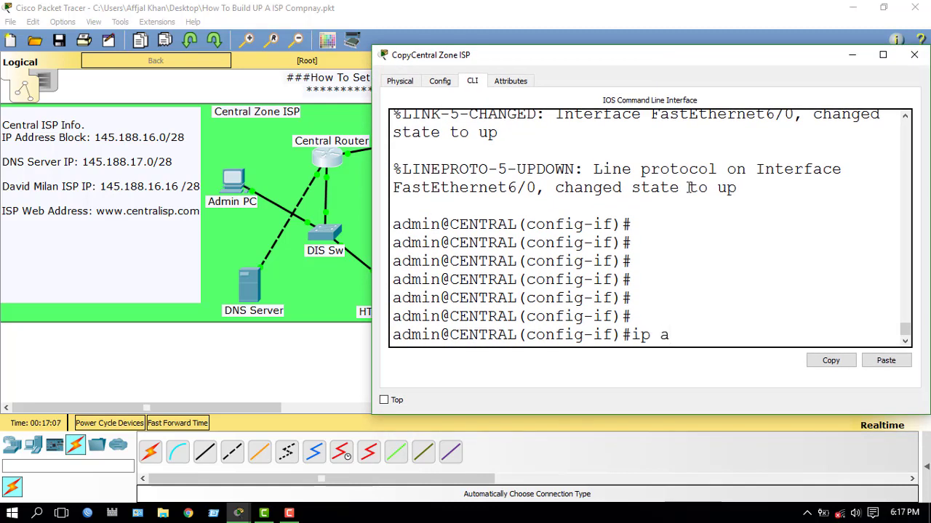
type("dd")
key("Tab")
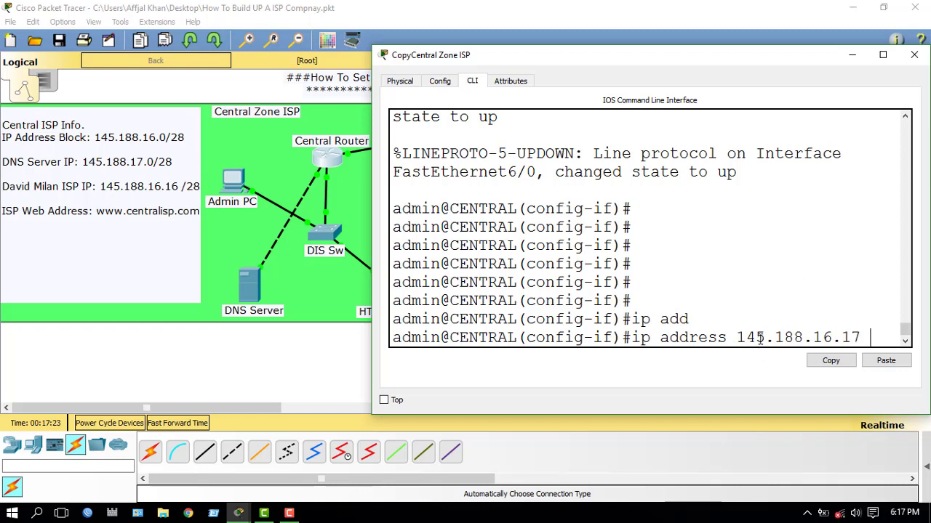
type("5.255")
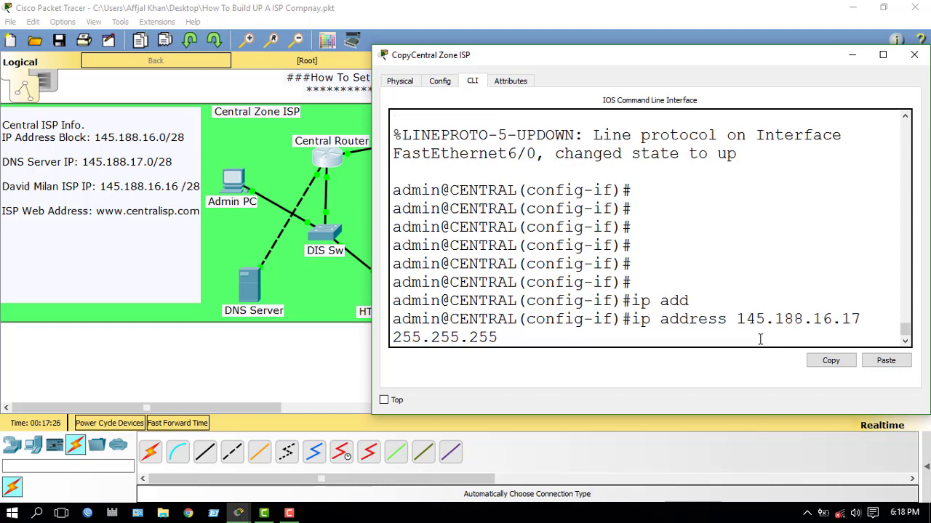
type(".2")
key("Return")
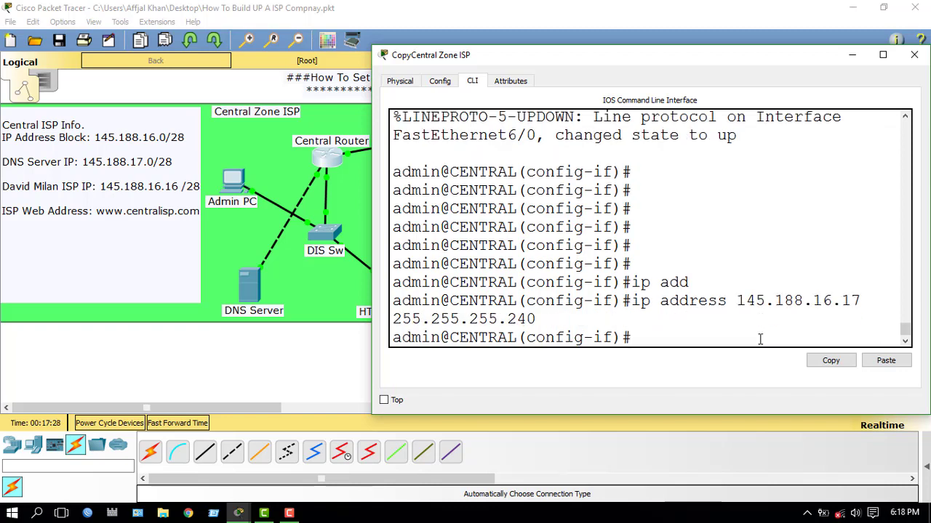
key("Return")
key("Return")
Step: Reissue no shutdown, exit configuration mode and save the configuration with wr
type("no shut")
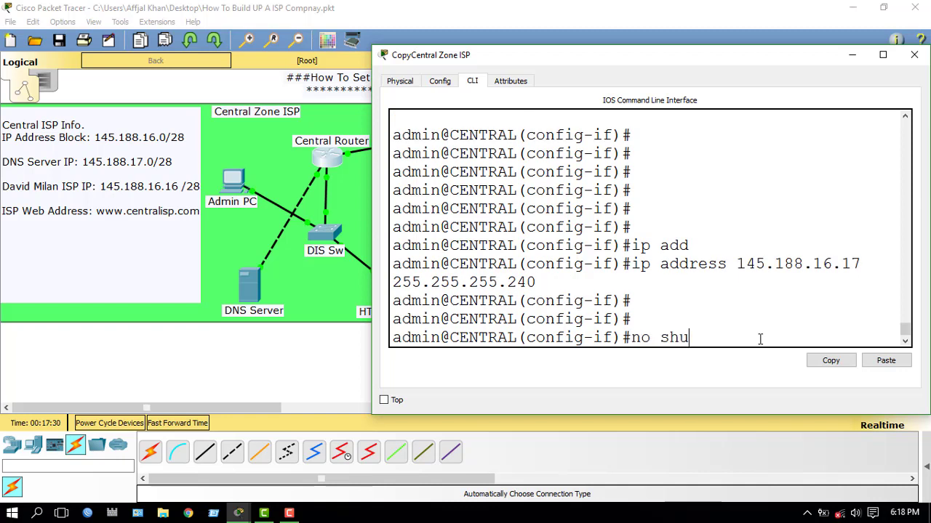
key("Tab")
key("Return")
key("Return")
key("Return")
key("Return")
key("Return")
key("Return")
key("Return")
key("Return")
key("Return")
key("Return")
key("Return")
type("e")
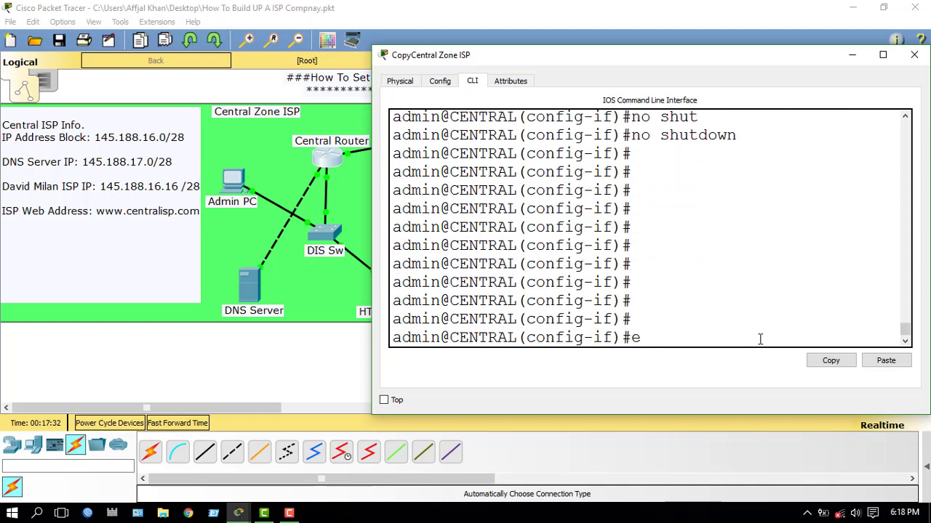
type("xit")
key("Return")
key("Return")
key("Return")
key("Return")
key("Return")
key("Return")
key("Return")
key("Return")
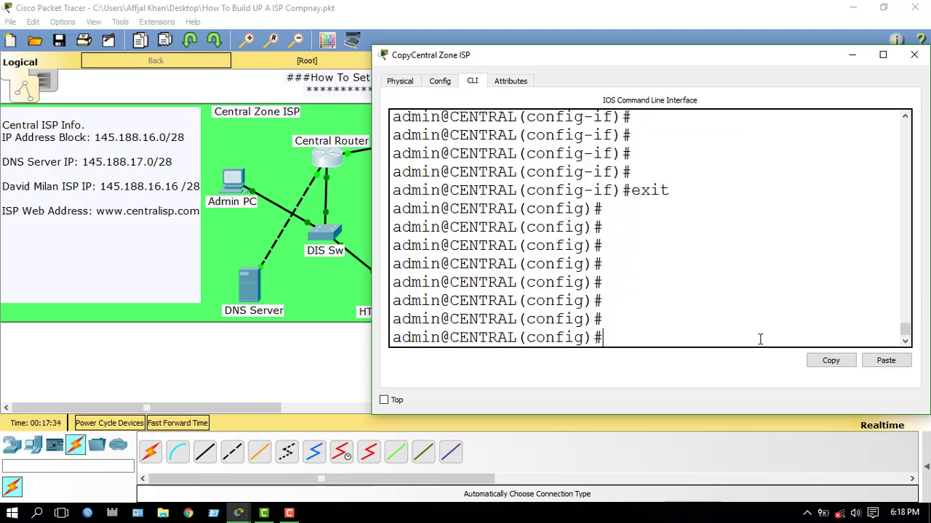
type("exit")
key("Return")
key("Return")
key("Return")
key("Return")
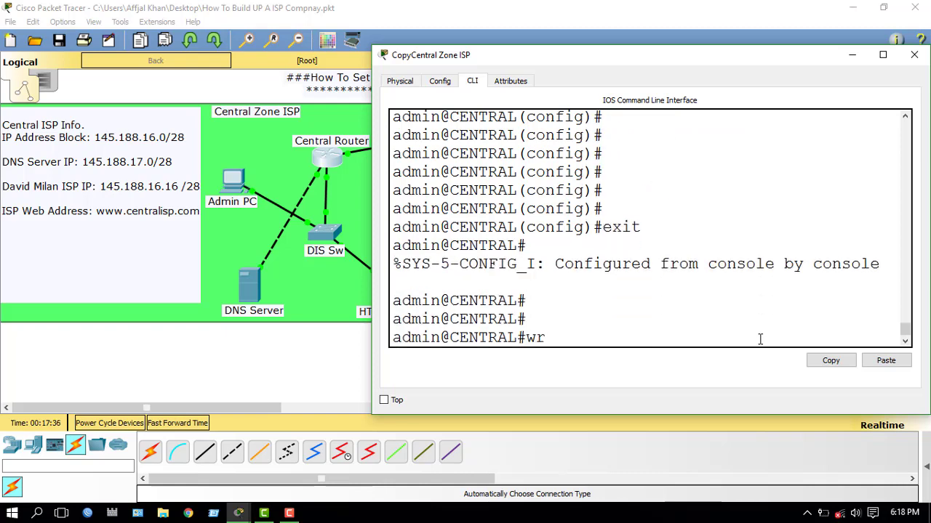
type("wr")
key("Return")
key("Return")
key("Return")
key("Return")
key("Return")
key("Return")
key("Return")
key("Return")
key("Return")
key("Return")
key("Return")
key("Return")
key("Return")
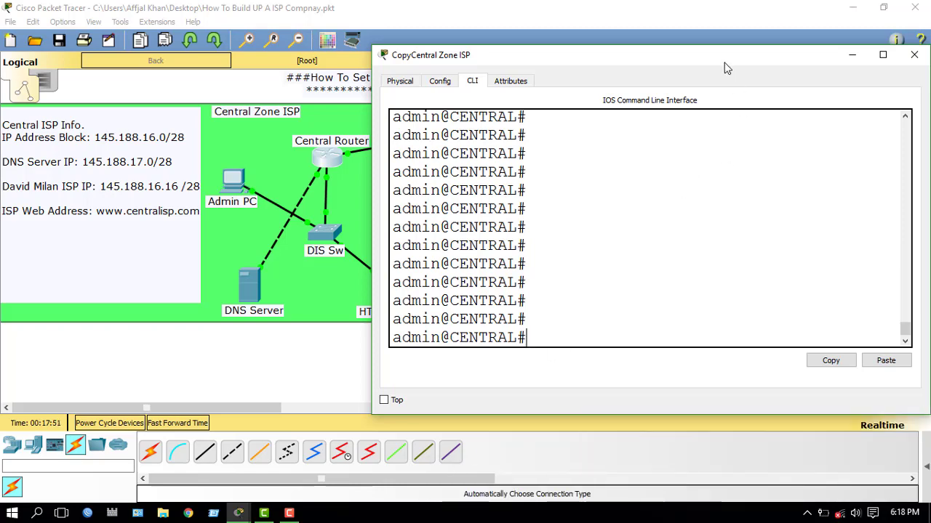
Step: Close the router's CLI window and scroll the workspace toward the company area
left_click_drag(724, 63, 547, 55)
left_click(736, 48)
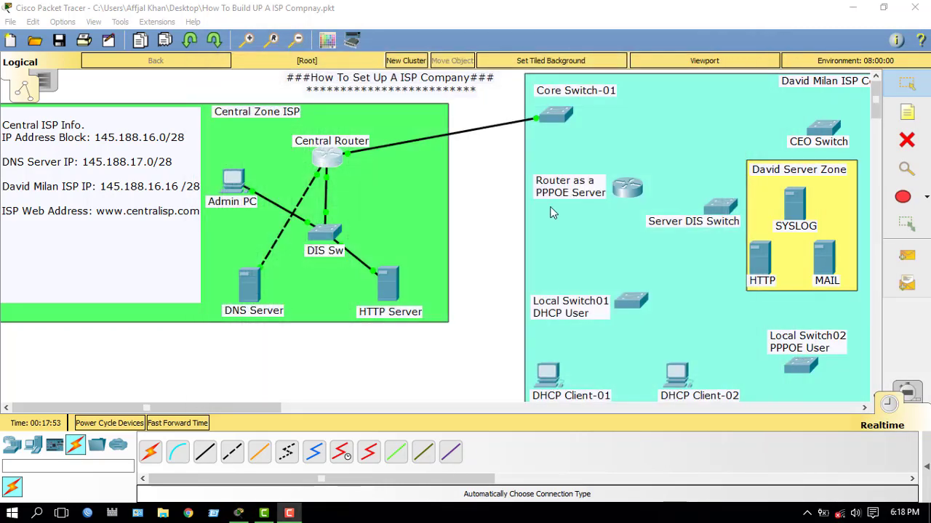
left_click_drag(231, 407, 260, 414)
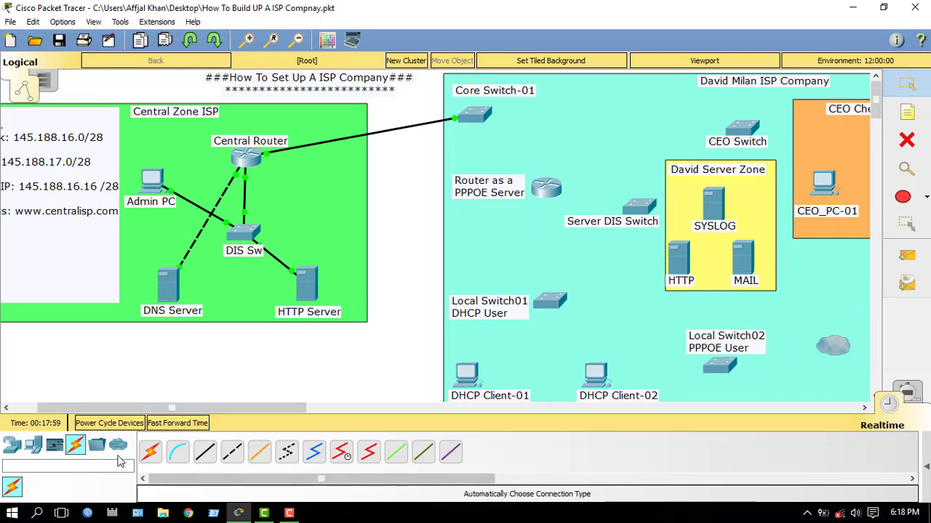
Step: Browse End Devices, cancel placing a generic PC, and return to Connections
left_click(33, 445)
left_click(151, 453)
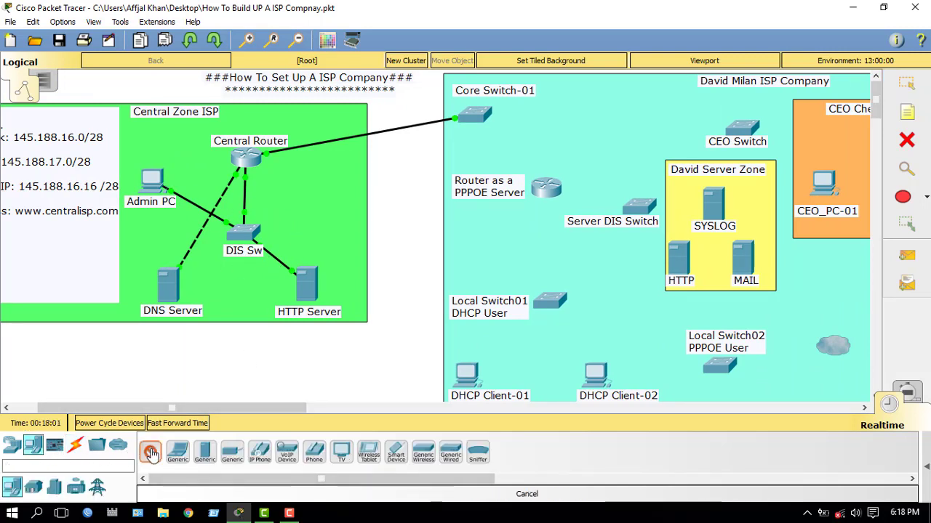
left_click(151, 454)
left_click(150, 454)
key("Escape")
left_click_drag(201, 404, 263, 401)
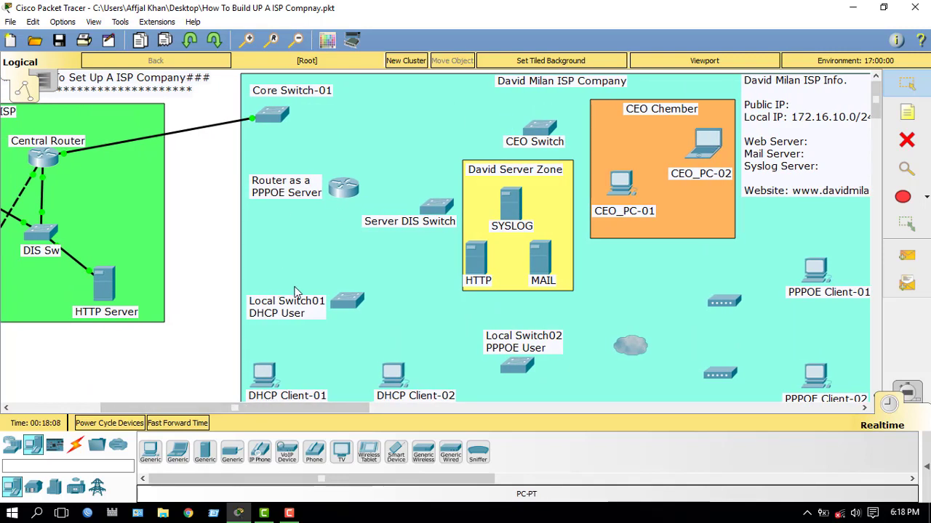
left_click(76, 445)
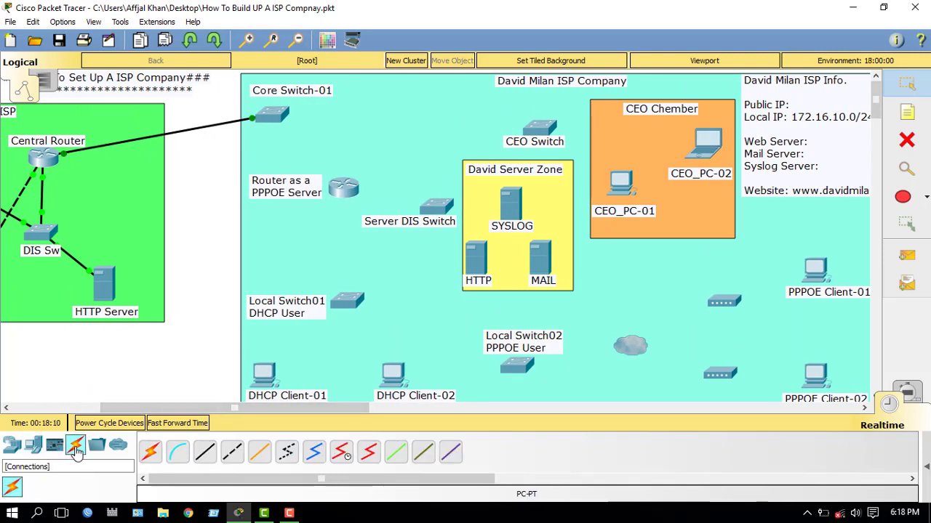
Step: Cable Core Switch-01 to CEO Switch and to Server DIS Switch with automatic connections
left_click(153, 452)
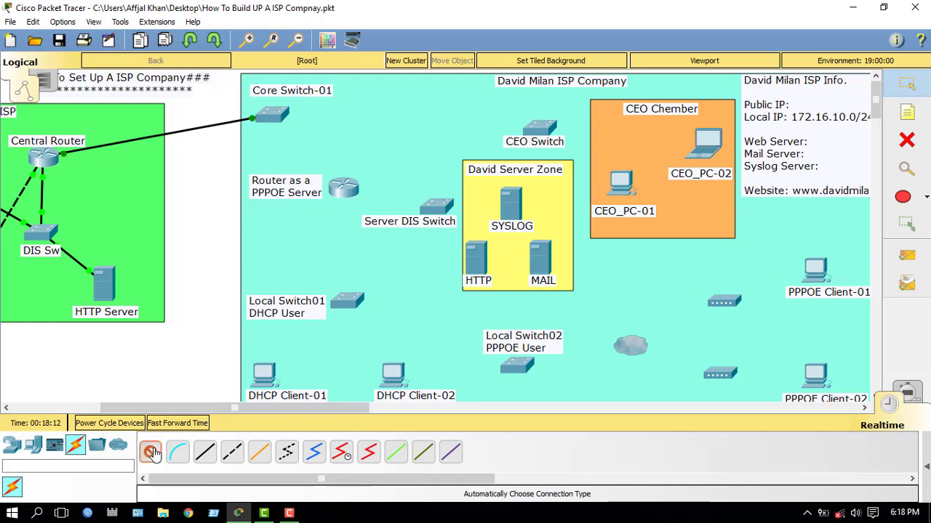
left_click(279, 118)
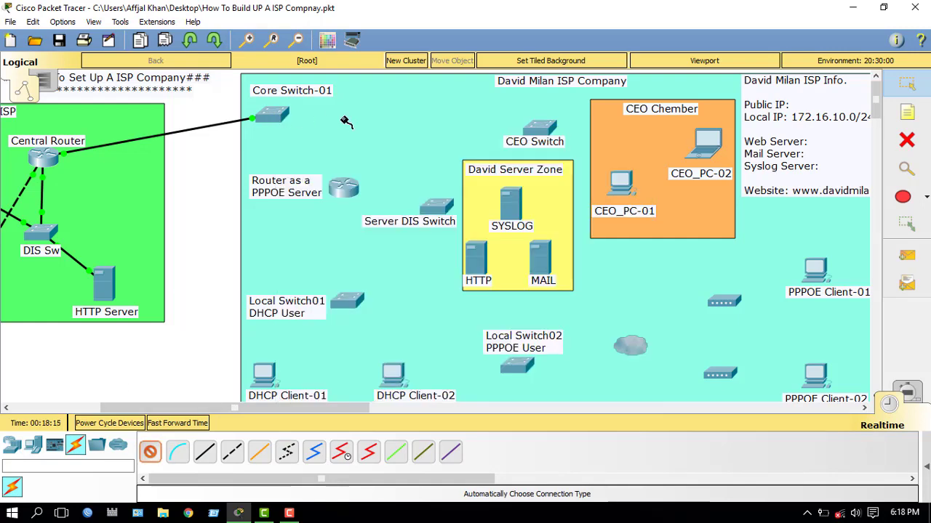
left_click(542, 131)
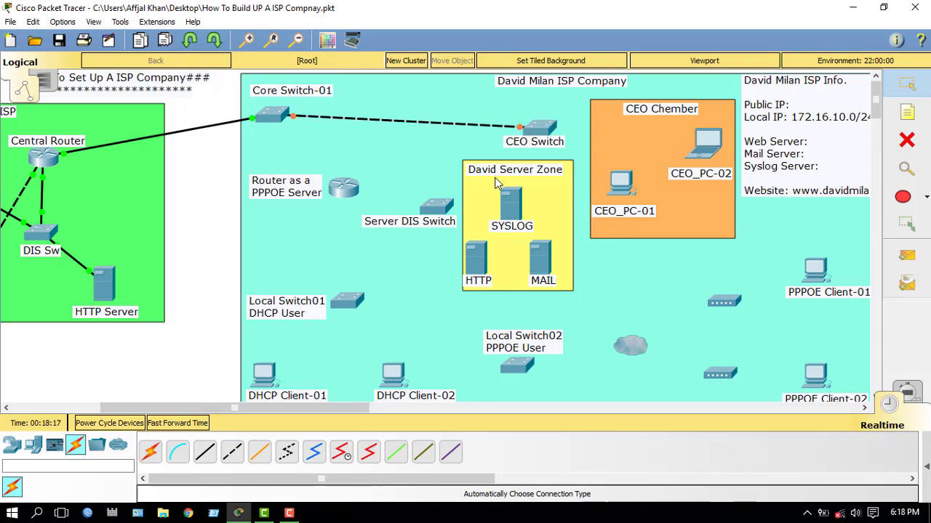
left_click(152, 451)
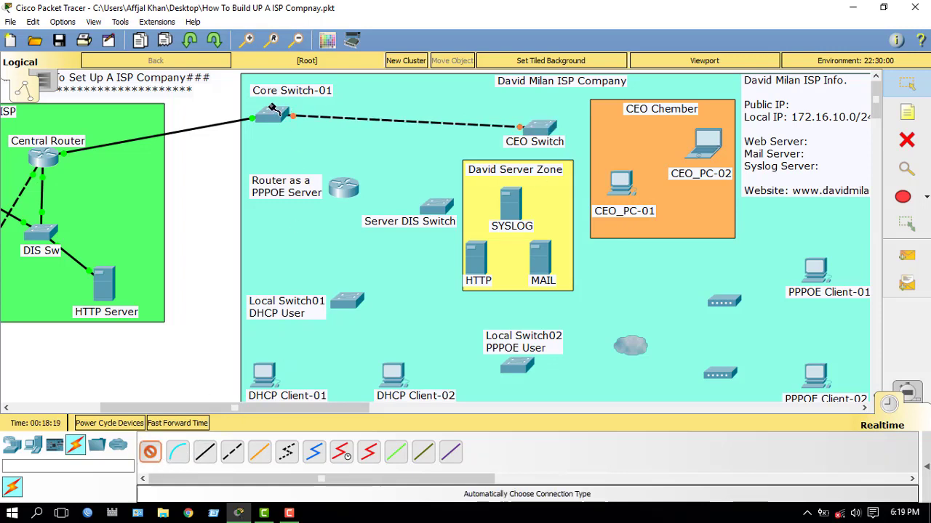
left_click(273, 119)
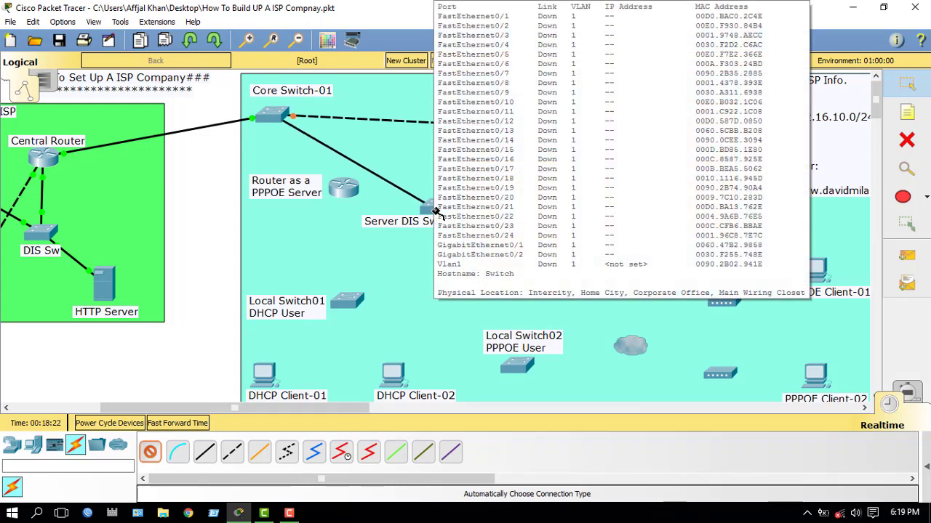
left_click(435, 211)
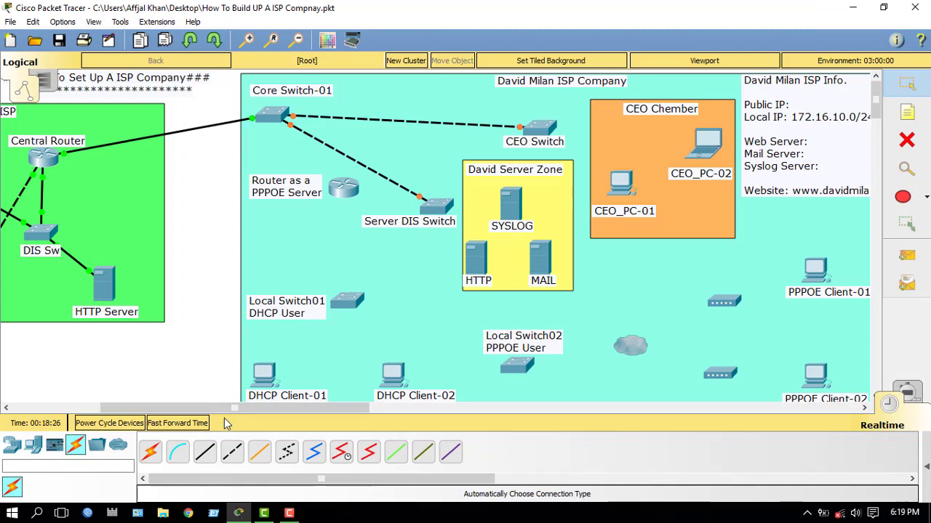
Step: Cable Core Switch-01 to the PPPOE server router, and that router to Local Switch01
left_click(151, 453)
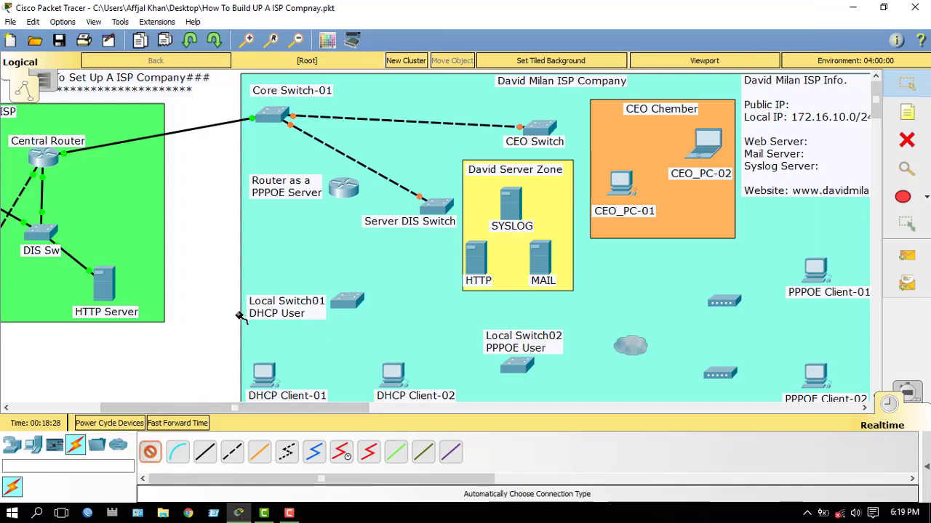
left_click(271, 120)
left_click(346, 196)
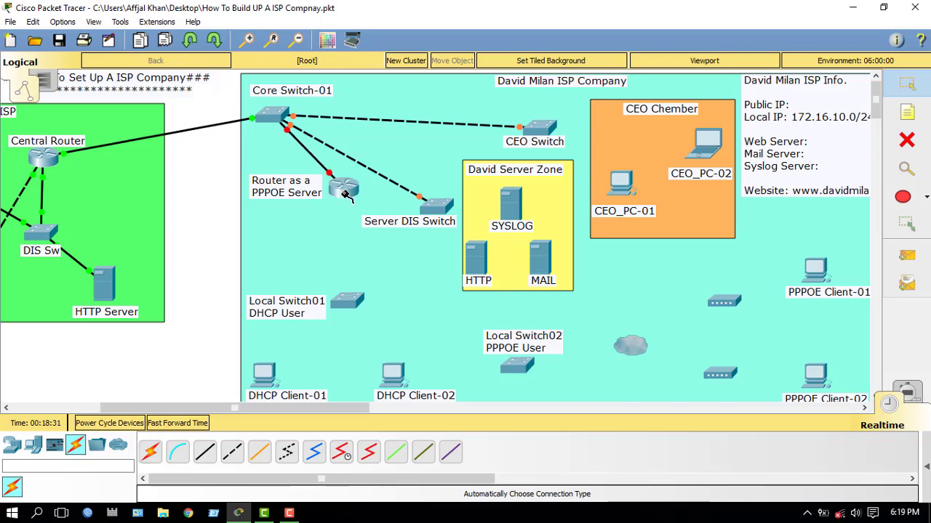
left_click(150, 453)
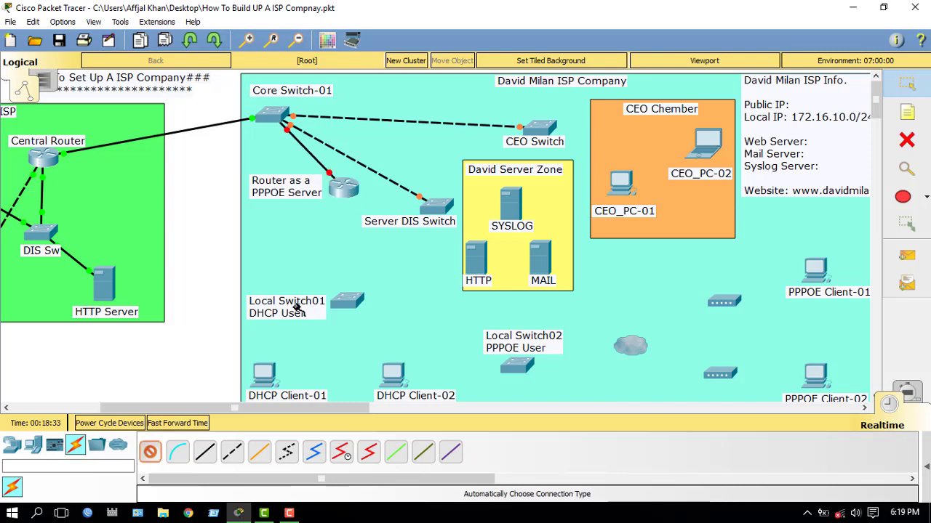
left_click(346, 191)
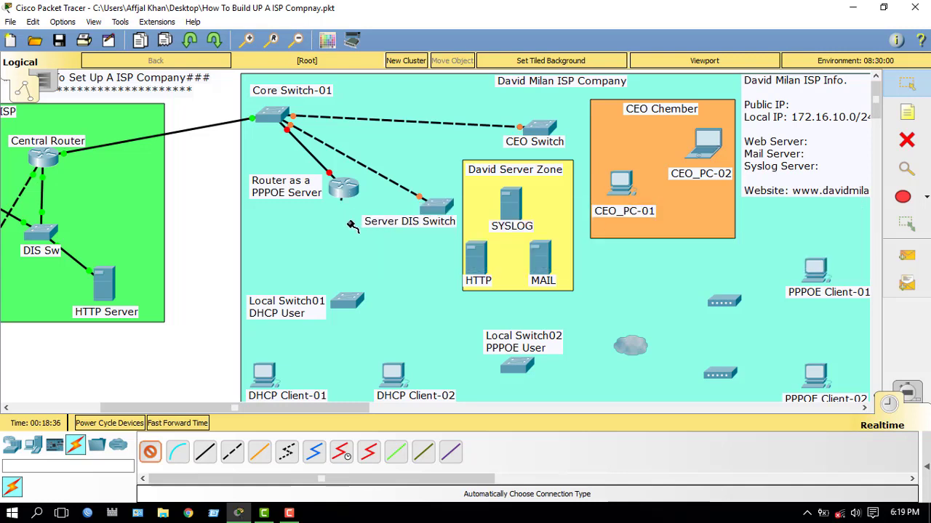
left_click(351, 303)
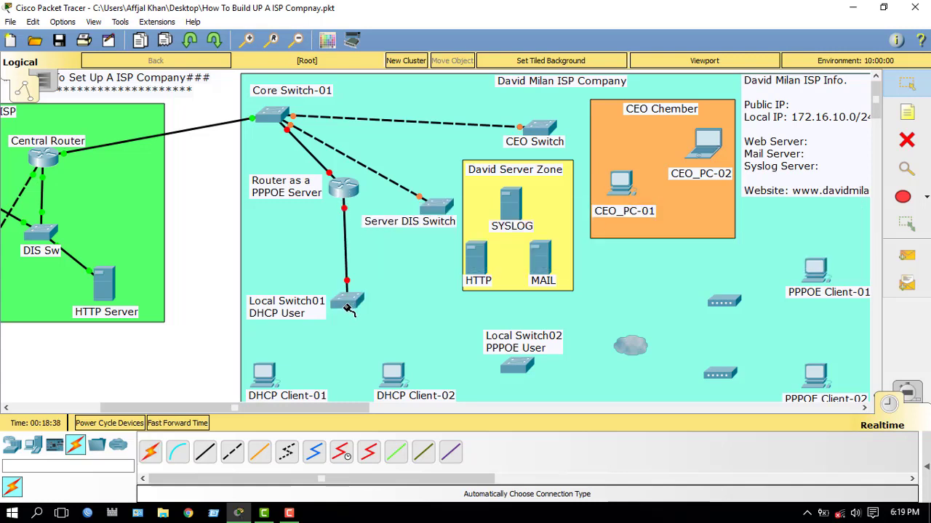
left_click_drag(348, 309, 342, 309)
Step: Link CEO Switch to CEO_PC-02 and CEO_PC-01 with automatic connections
scroll(377, 280, "down", 3)
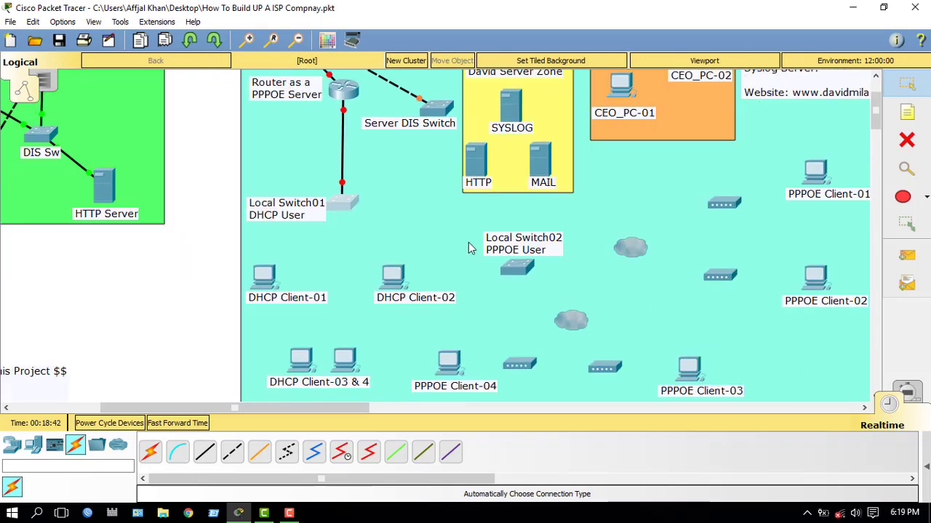
scroll(468, 248, "up", 3)
scroll(469, 248, "down", 4)
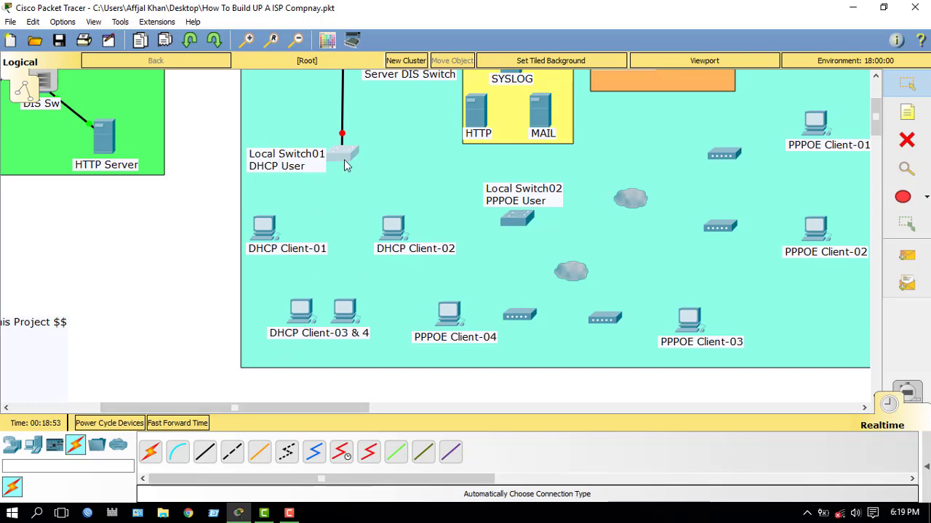
mouse_move(346, 166)
left_click_drag(275, 408, 356, 408)
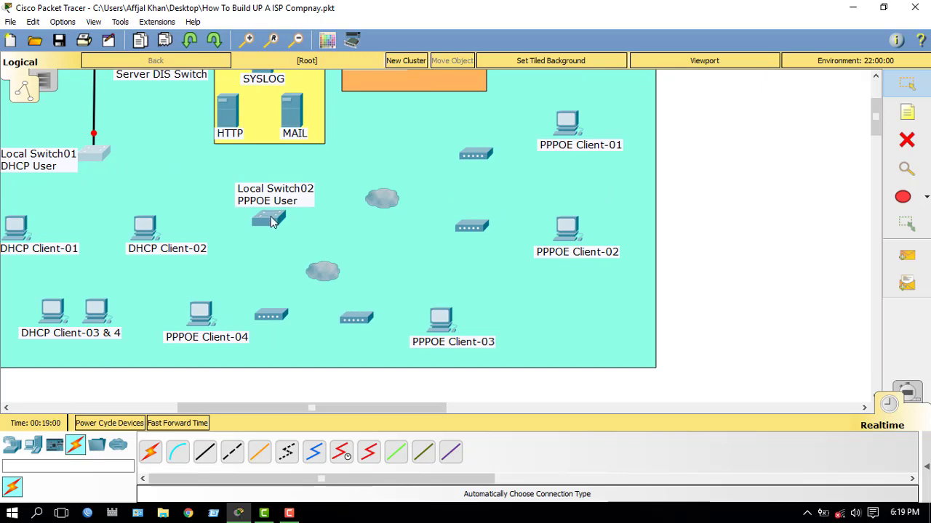
mouse_move(270, 223)
left_click_drag(223, 408, 203, 390)
scroll(278, 286, "up", 3)
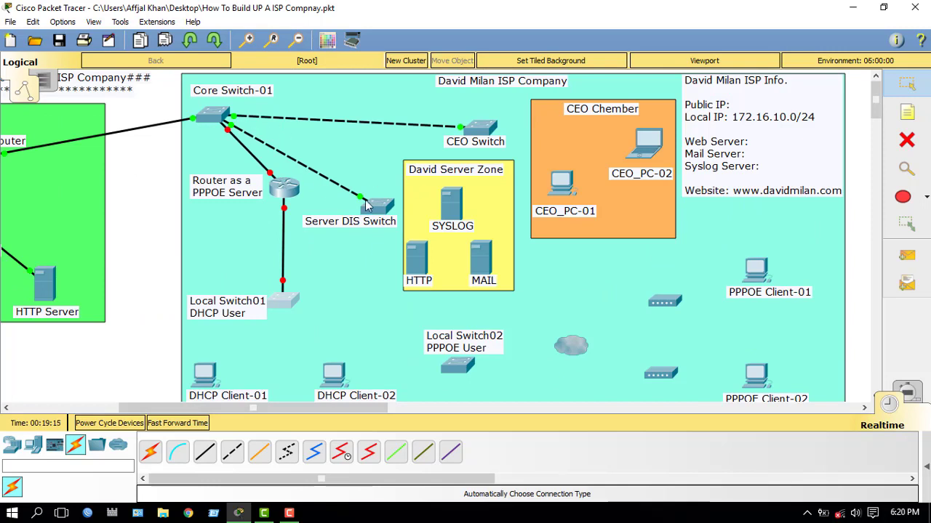
left_click(150, 456)
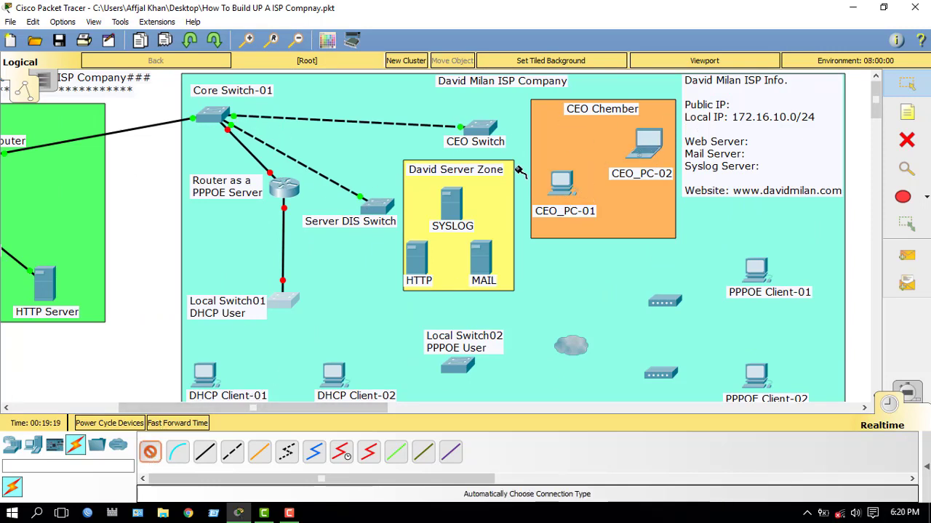
left_click(493, 134)
left_click(651, 145)
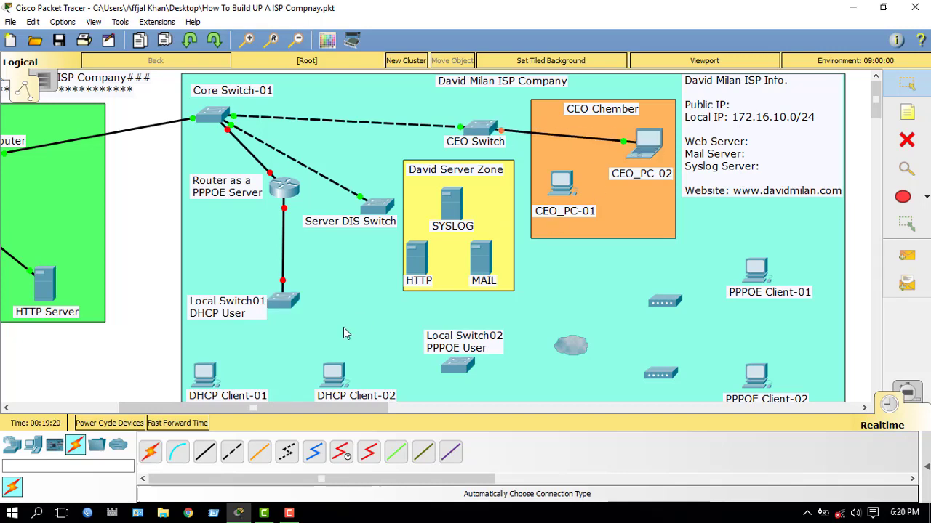
left_click(489, 132)
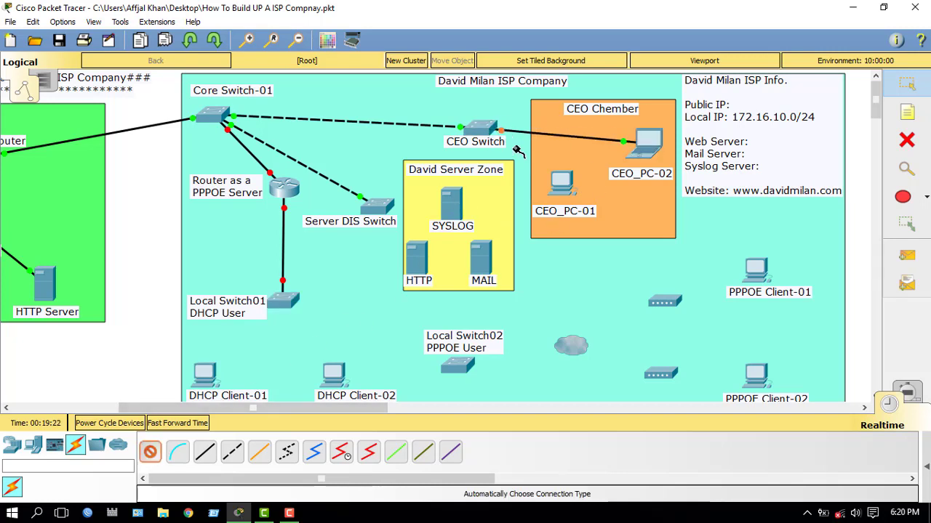
left_click(561, 184)
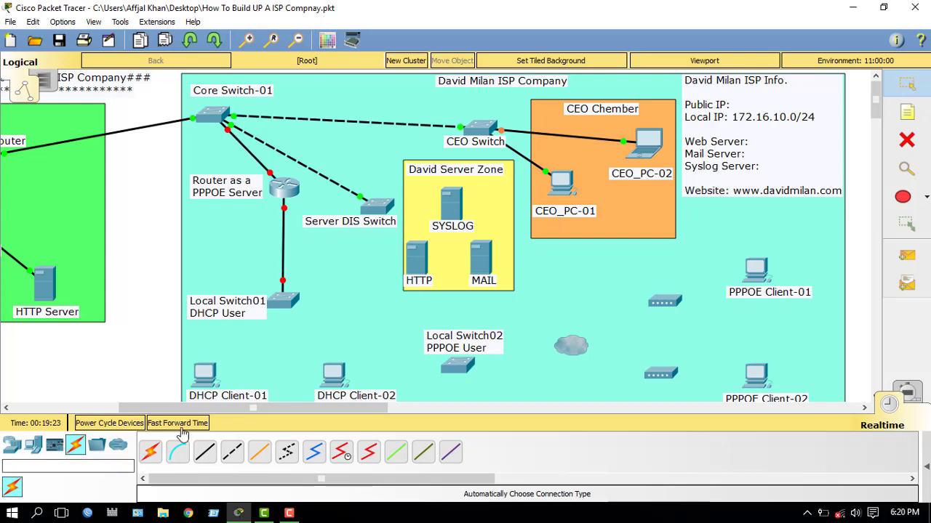
left_click_drag(231, 408, 80, 454)
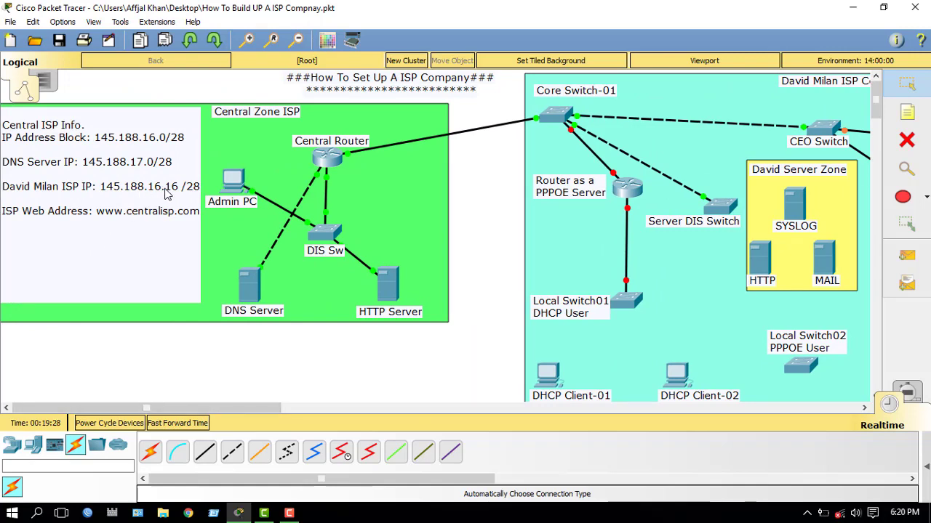
left_click_drag(167, 406, 352, 416)
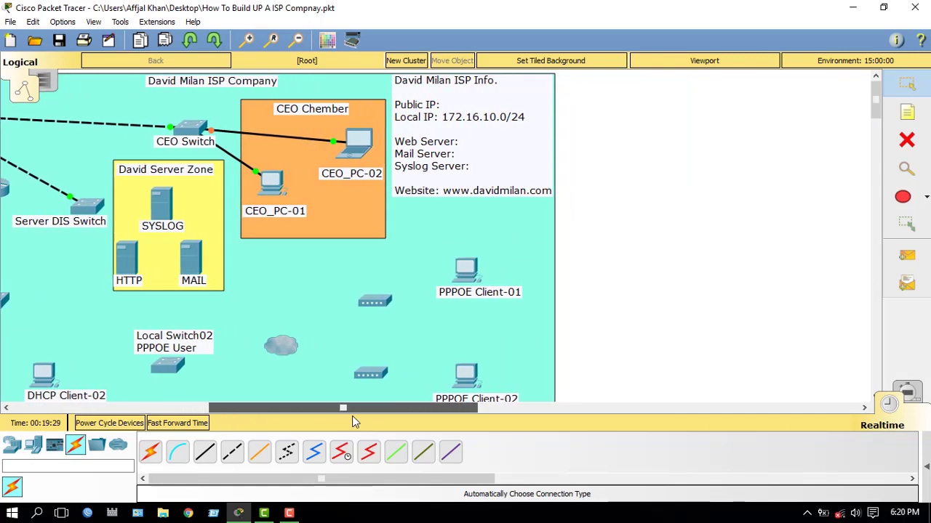
key("Escape")
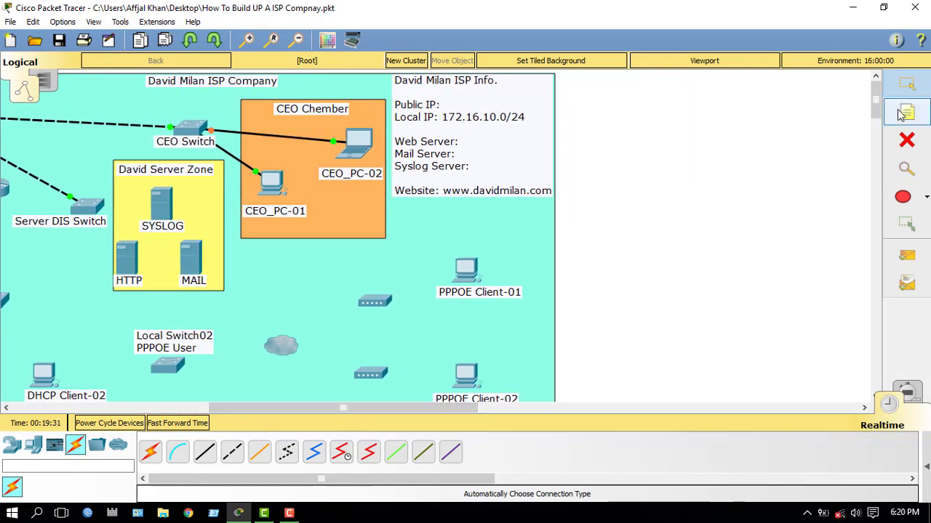
double_click(437, 108)
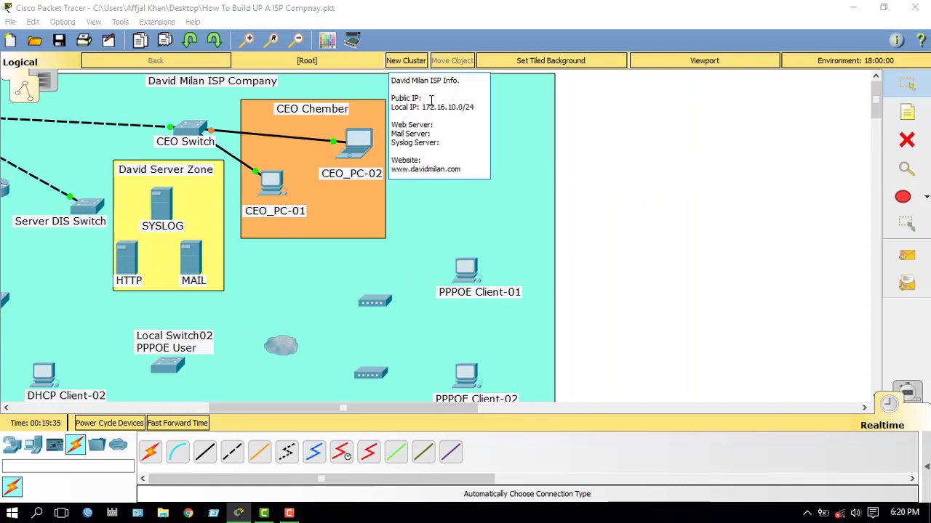
type("145.188.16.")
left_click(713, 145)
left_click_drag(341, 412, 229, 413)
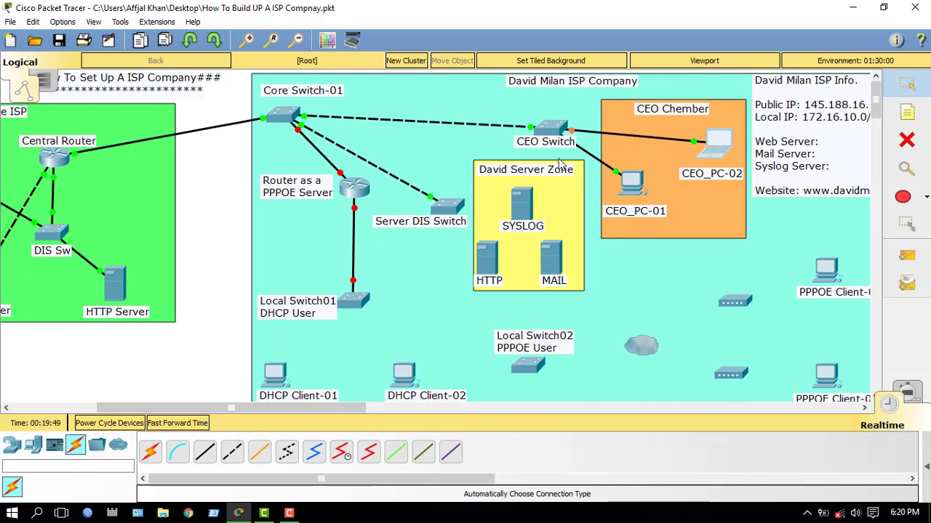
Step: Give CEO_PC-02 (CopyLaptop0) static IP 145.188.16.18 with mask 255.255.255.240
left_click(716, 144)
left_click(288, 124)
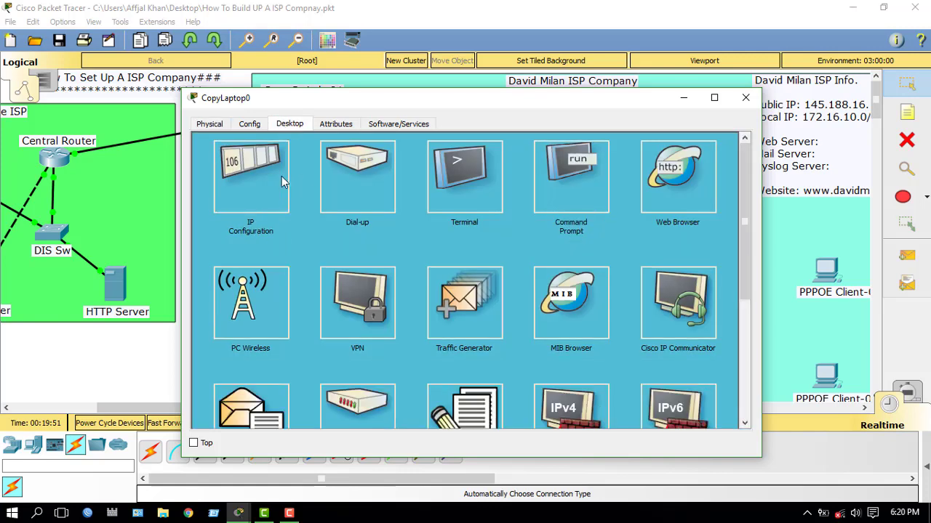
left_click(261, 174)
left_click(416, 202)
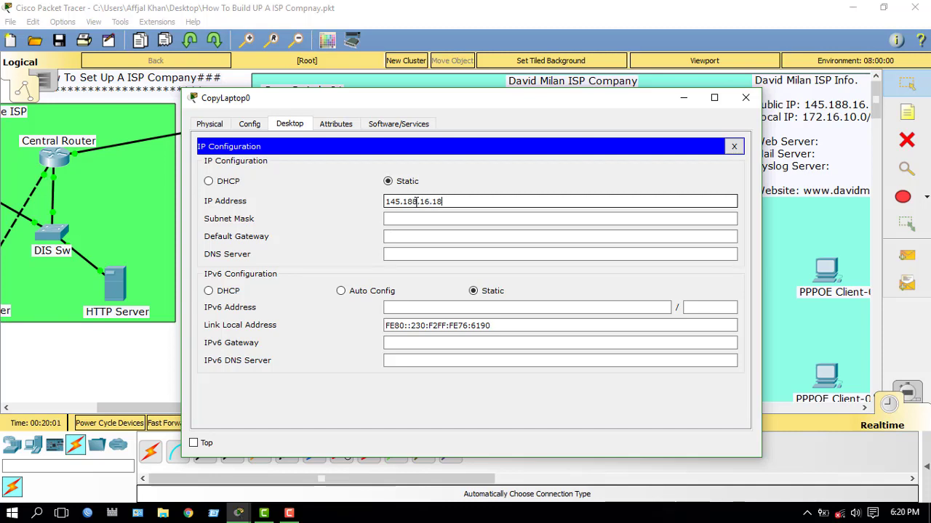
key("Tab")
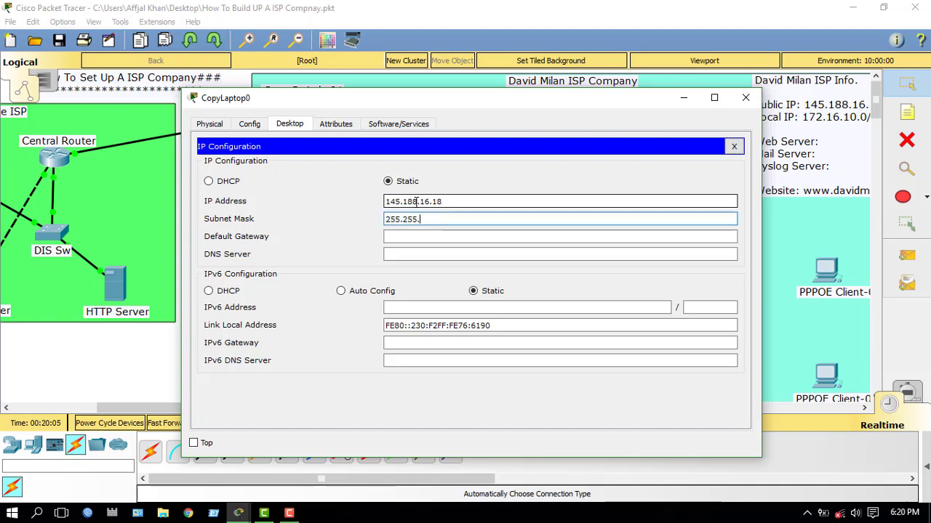
type("255.255.255.2")
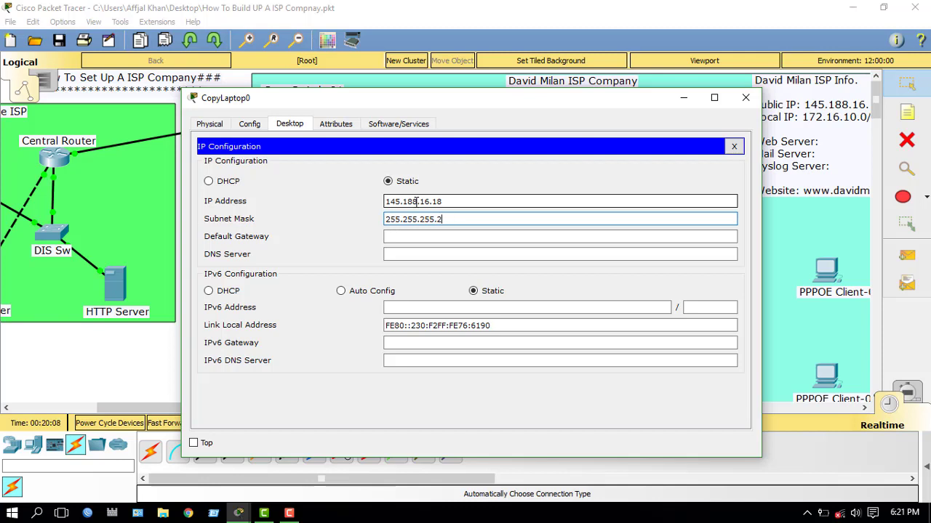
type("40")
key("Tab")
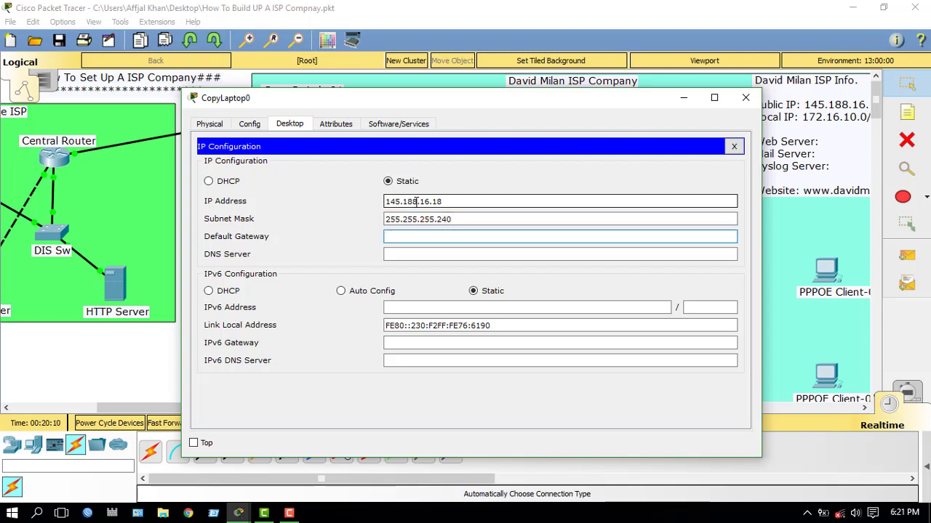
Step: Set CEO_PC-02's gateway to 145.188.16.17 and DNS to 145.188.17.2, then close its window
left_click_drag(446, 201, 378, 201)
key("ctrl+c")
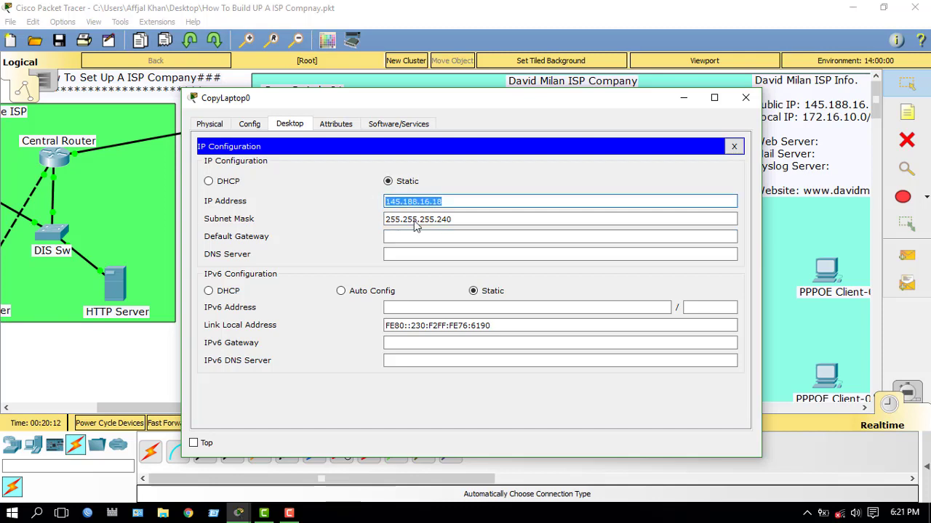
left_click(426, 233)
key("ctrl+v")
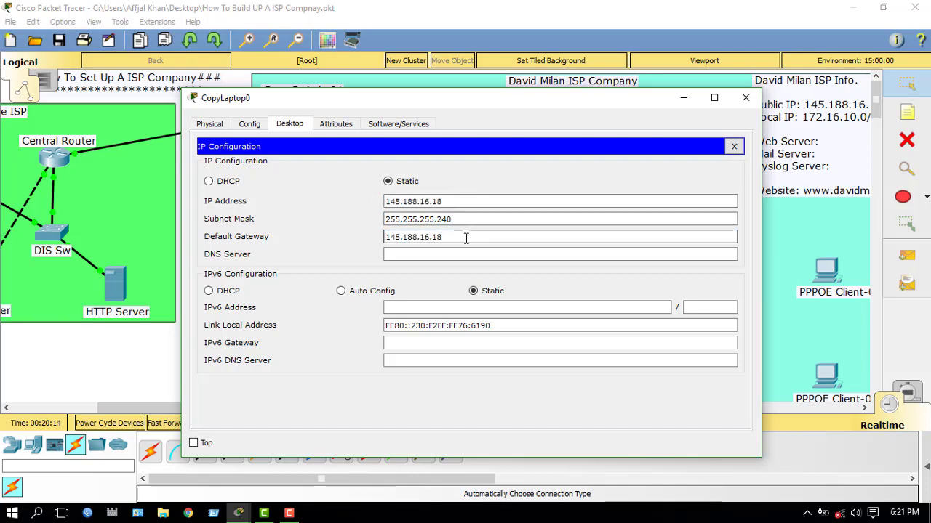
key("BackSpace")
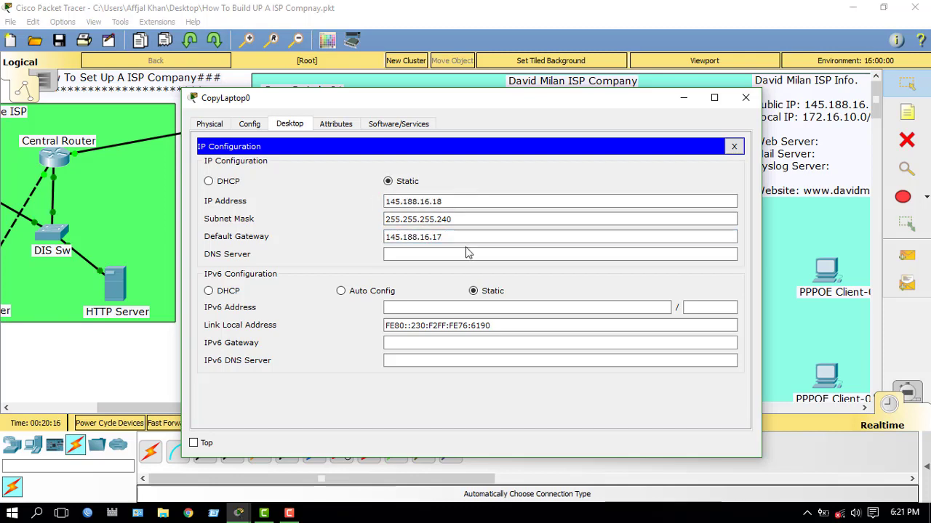
left_click(469, 253)
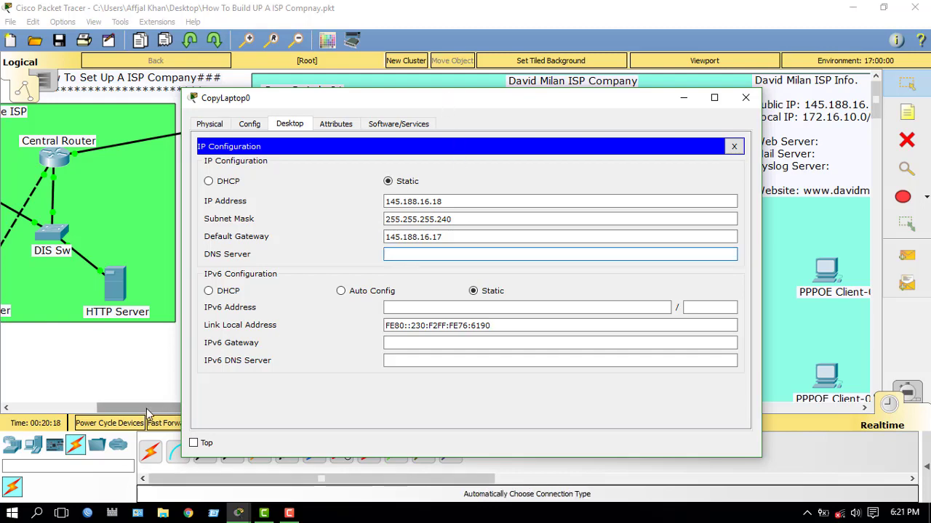
left_click_drag(149, 408, 104, 204)
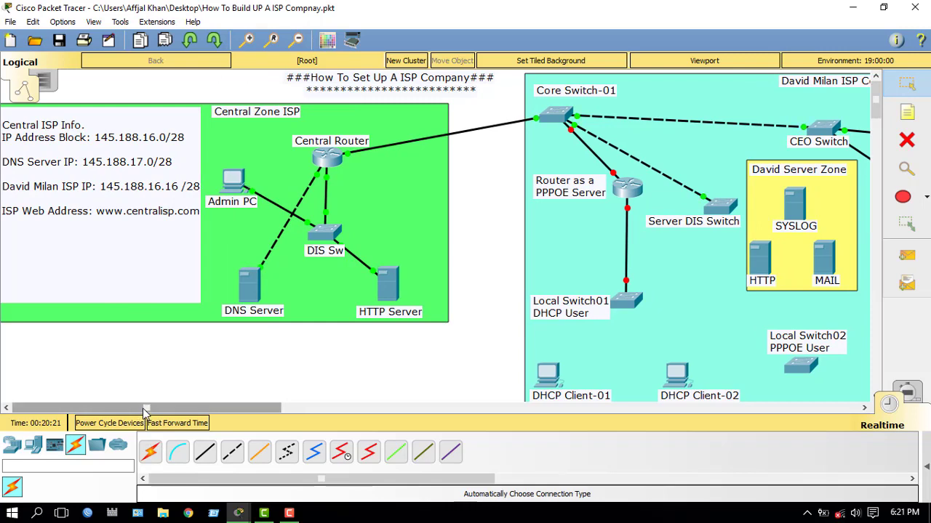
left_click_drag(146, 411, 270, 411)
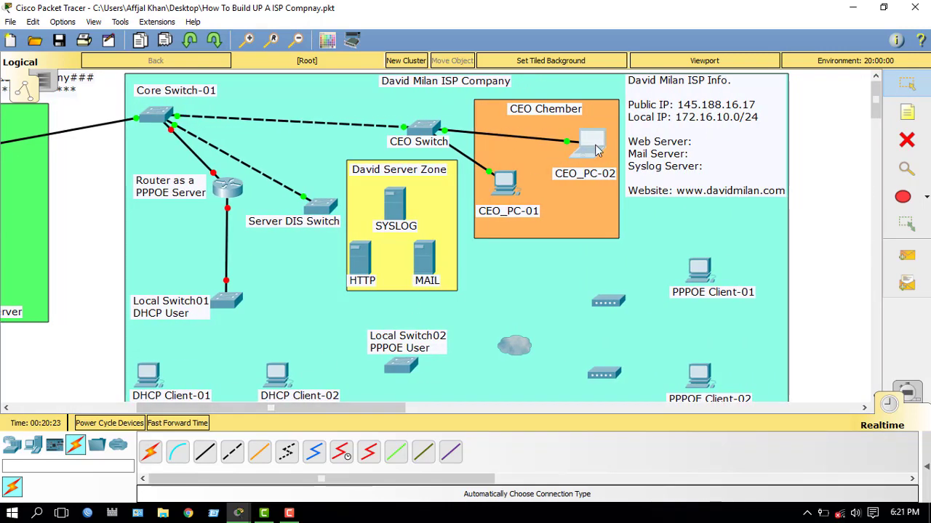
key("alt+Tab")
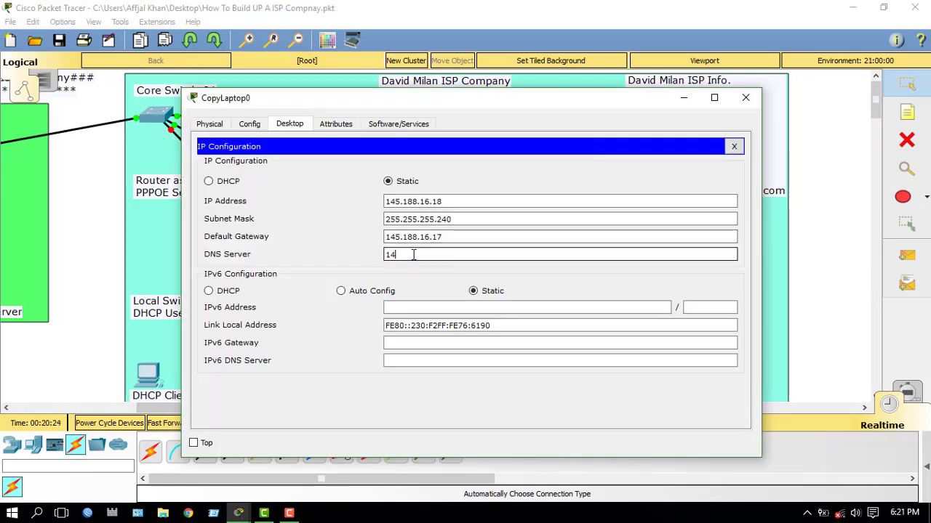
type("188")
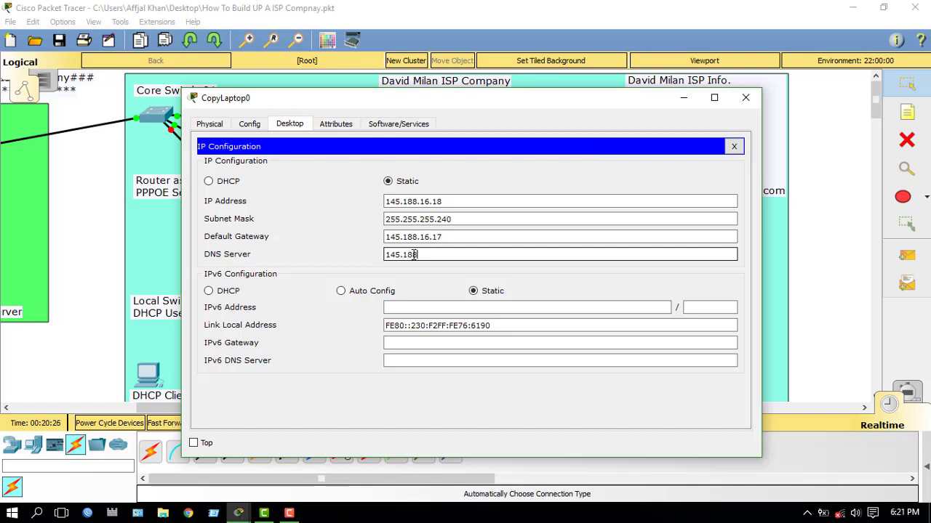
type(".17.2")
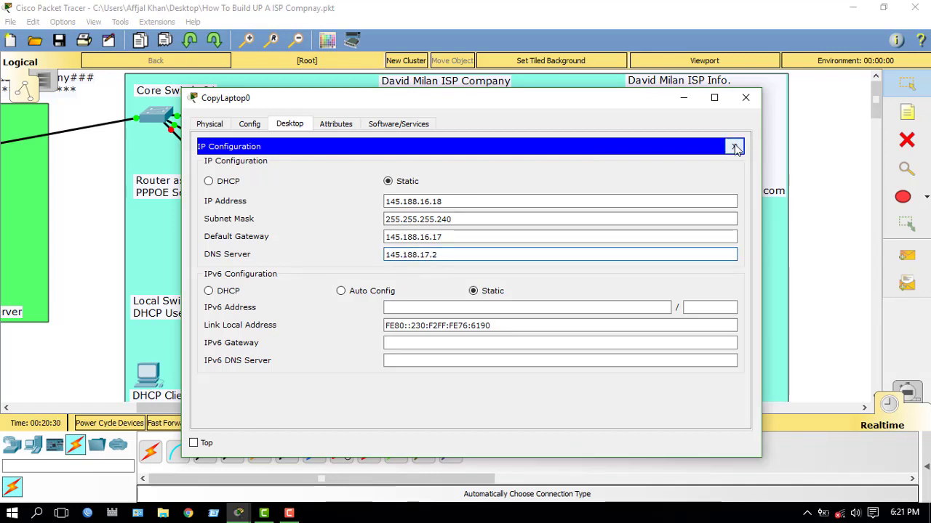
left_click(736, 148)
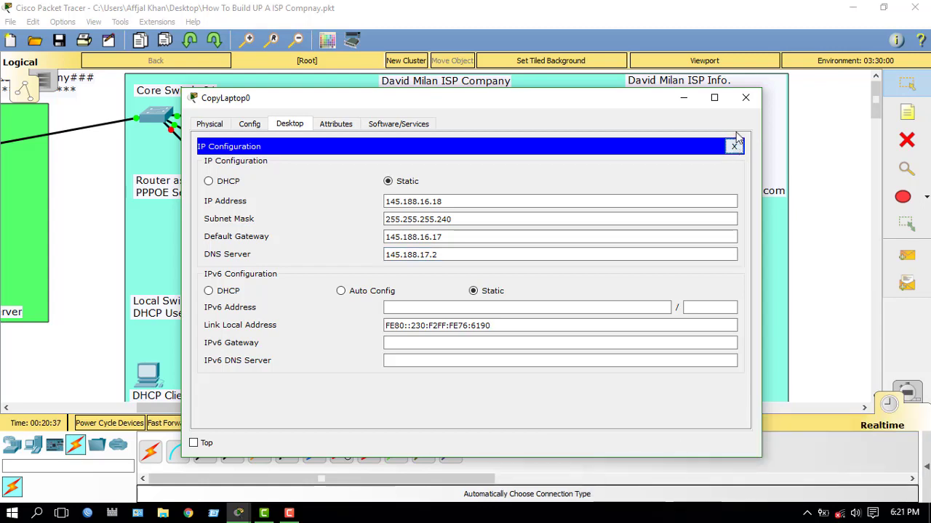
left_click(745, 97)
left_click(513, 192)
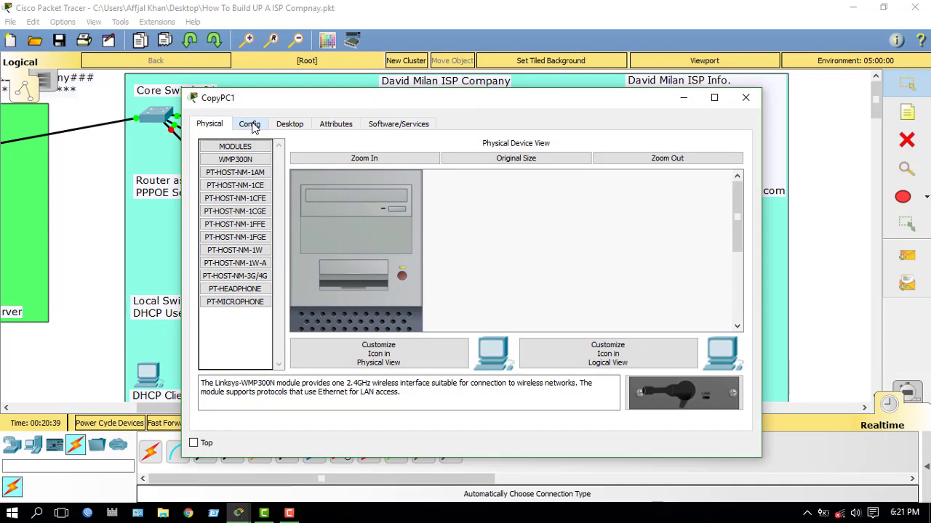
Step: Give CEO_PC-01 static IP 145.188.16.19 with mask 255.255.255.240
left_click(289, 123)
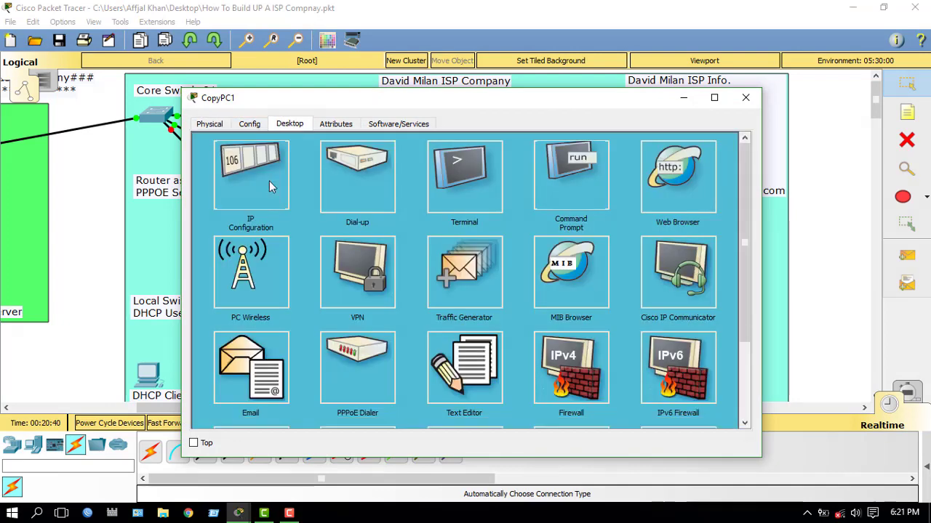
left_click(269, 181)
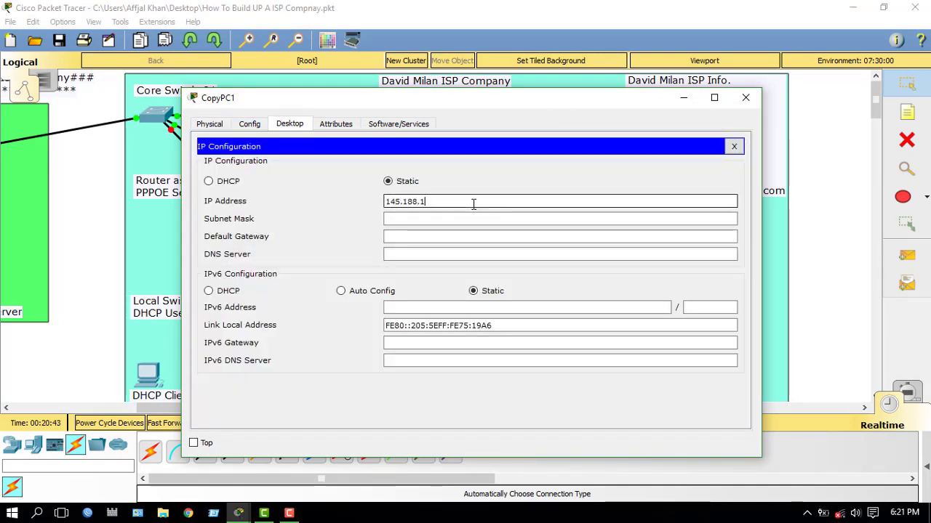
left_click(473, 204)
type("145.188.16.19")
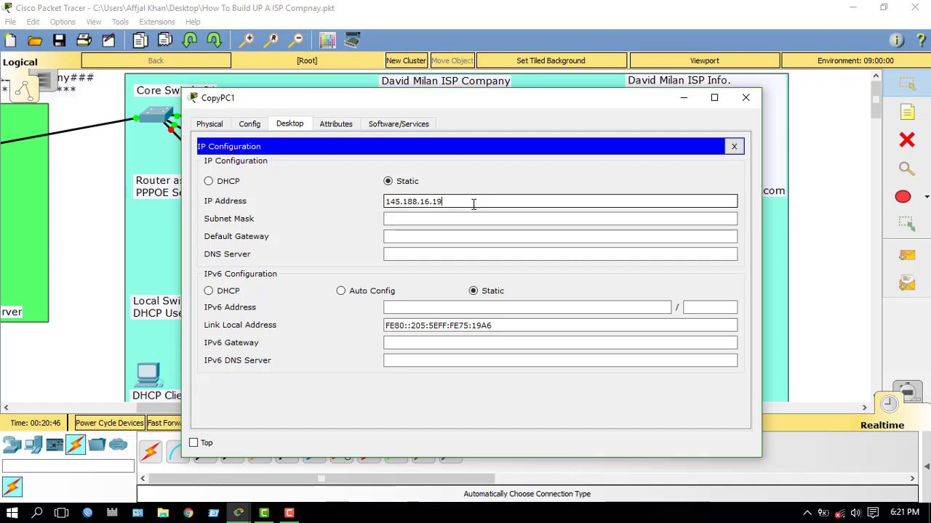
key("Tab")
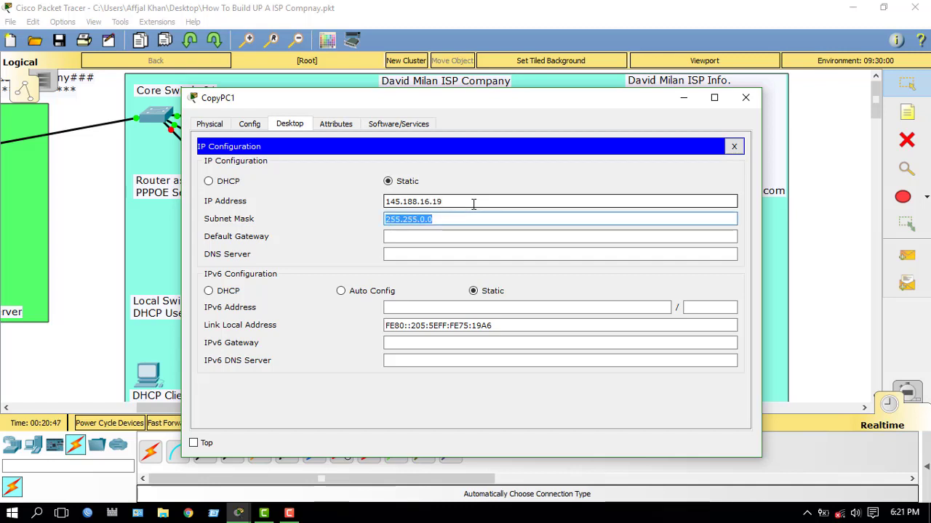
key("Right")
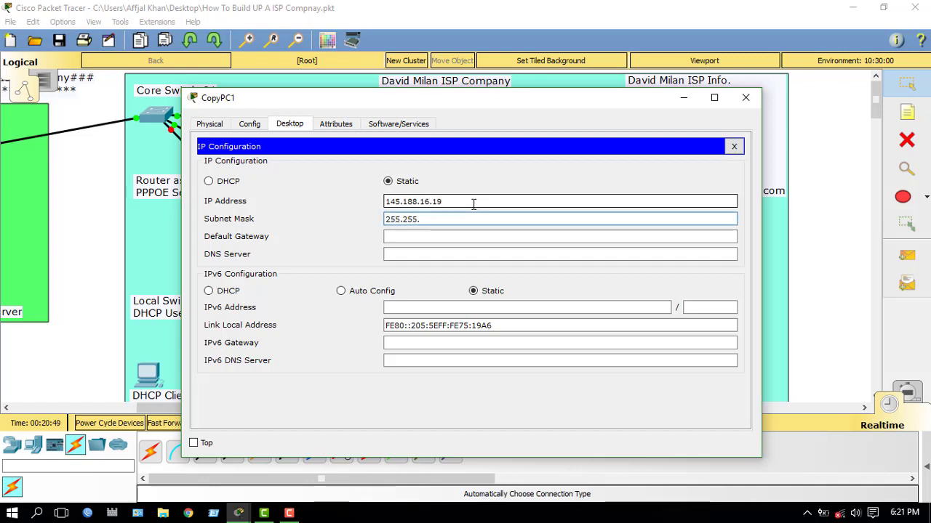
type("255.240")
key("Tab")
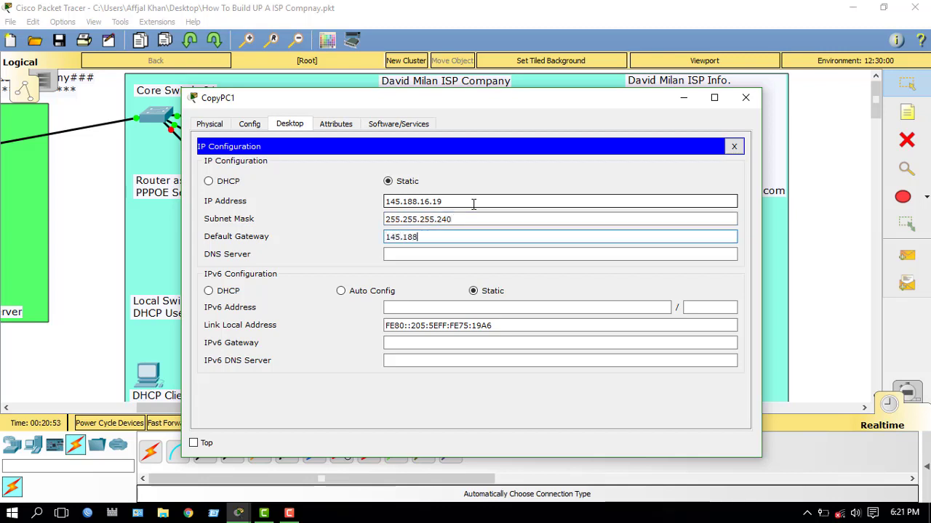
Step: Set CEO_PC-01's gateway to 145.188.16.17 and DNS to 145.188.17.2, then close its window
type("145.188.16.17")
key("Tab")
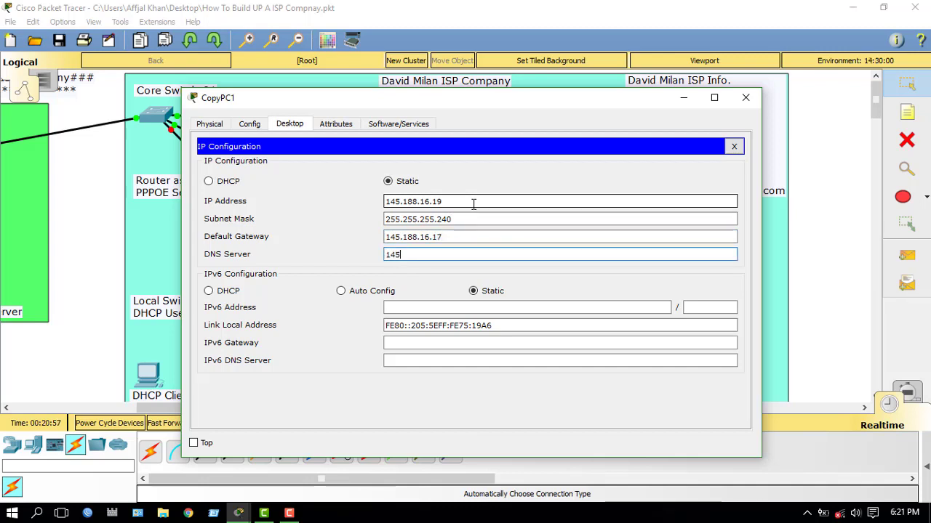
type("145.188.17.2")
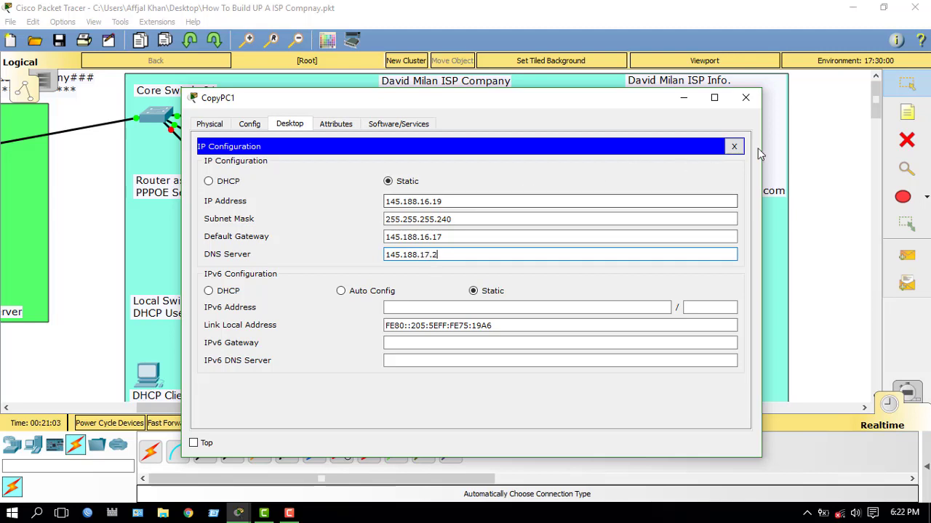
left_click(734, 145)
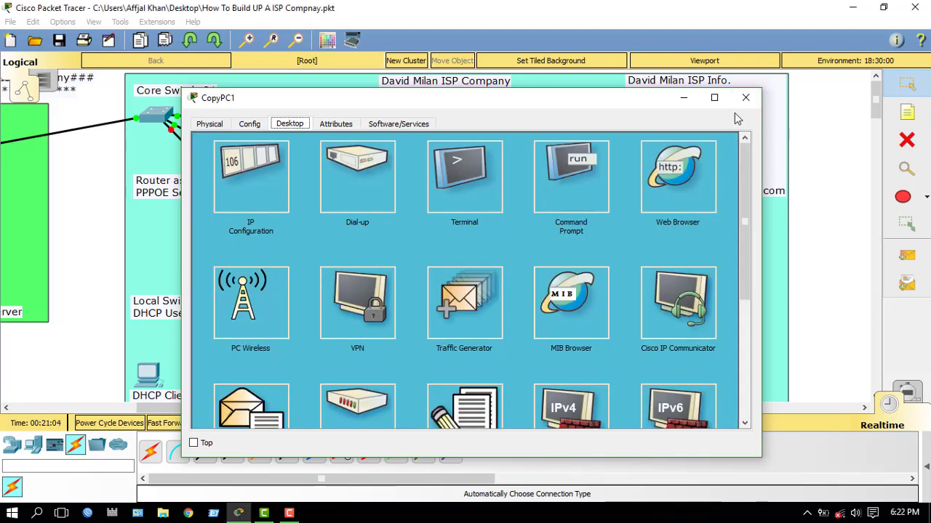
left_click(746, 97)
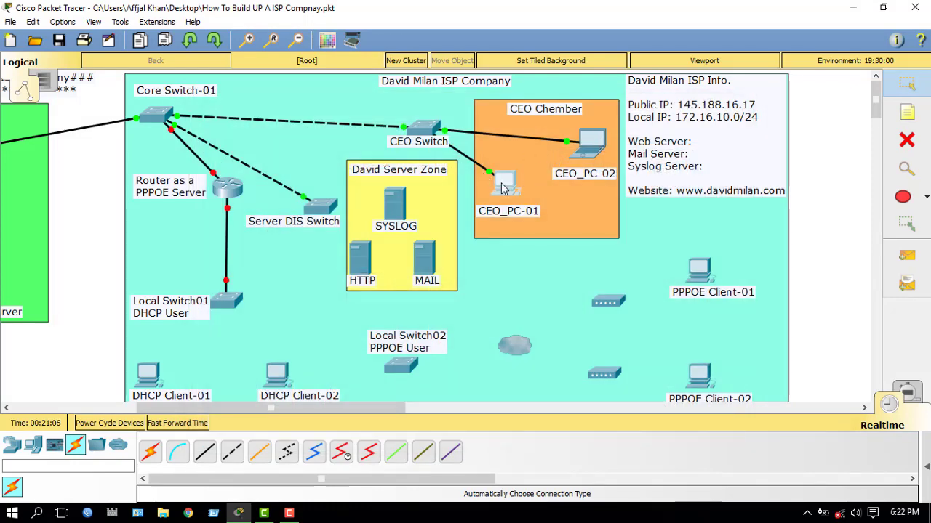
left_click(502, 178)
left_click(747, 99)
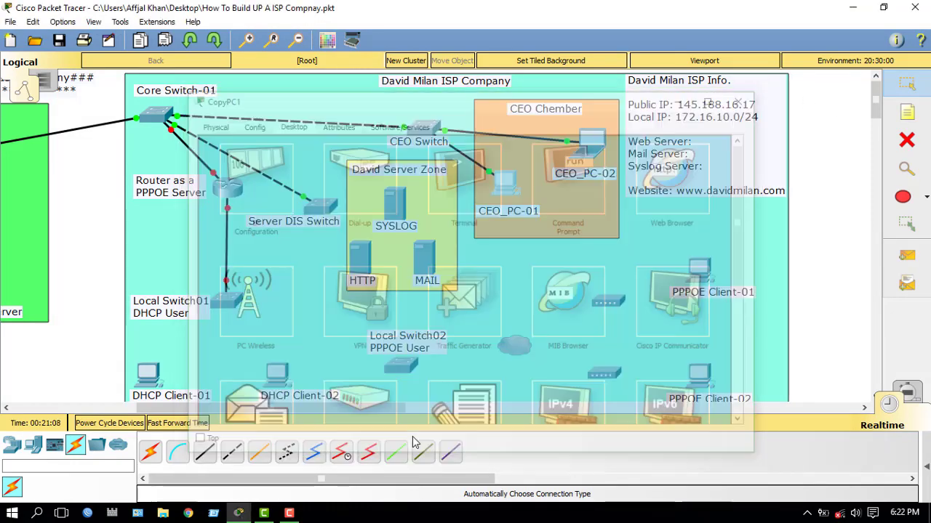
left_click_drag(387, 407, 288, 413)
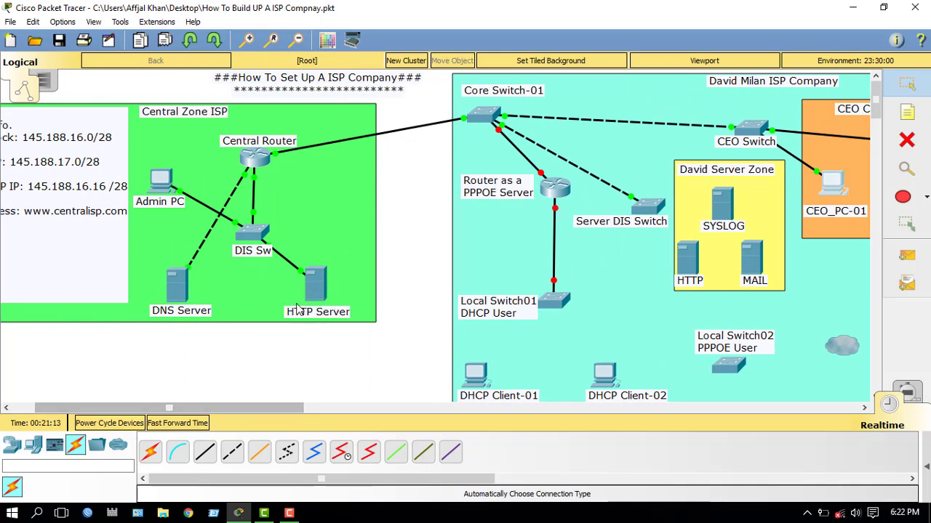
left_click_drag(248, 407, 417, 410)
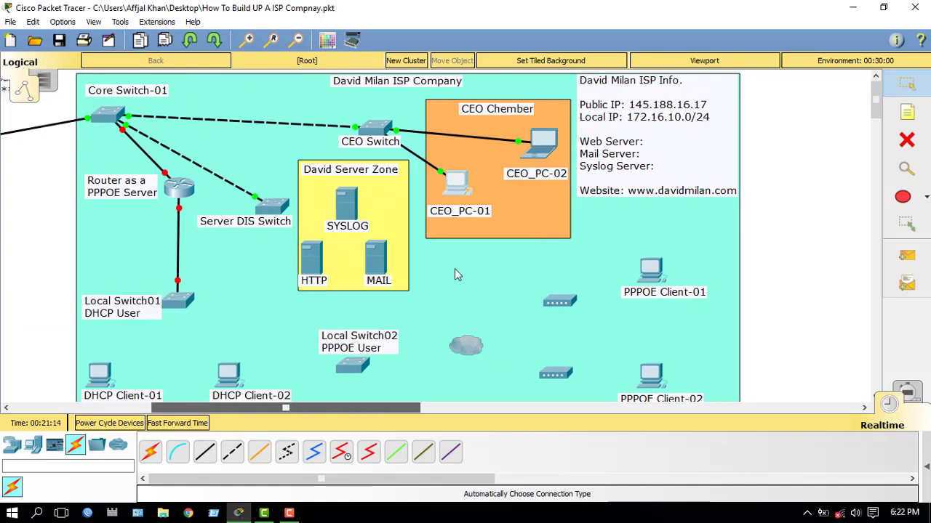
left_click(455, 189)
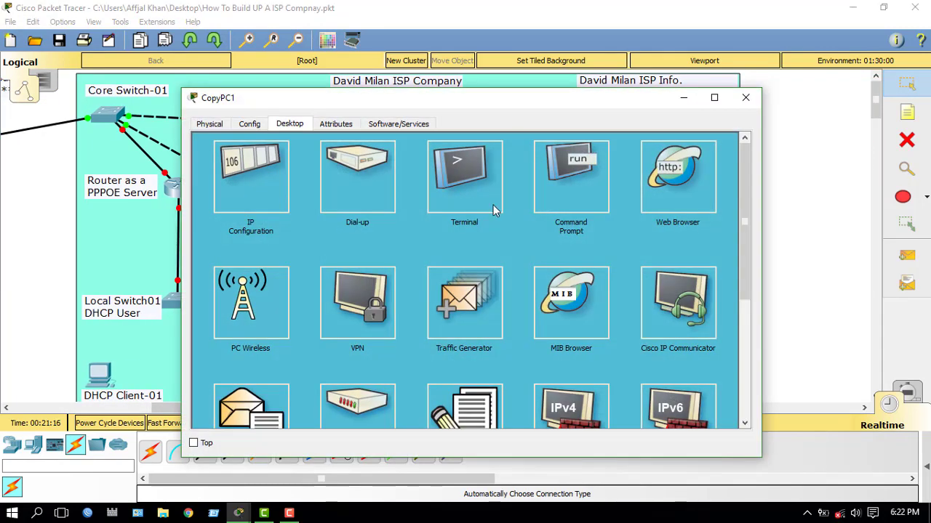
left_click(163, 407)
left_click_drag(164, 407, 205, 409)
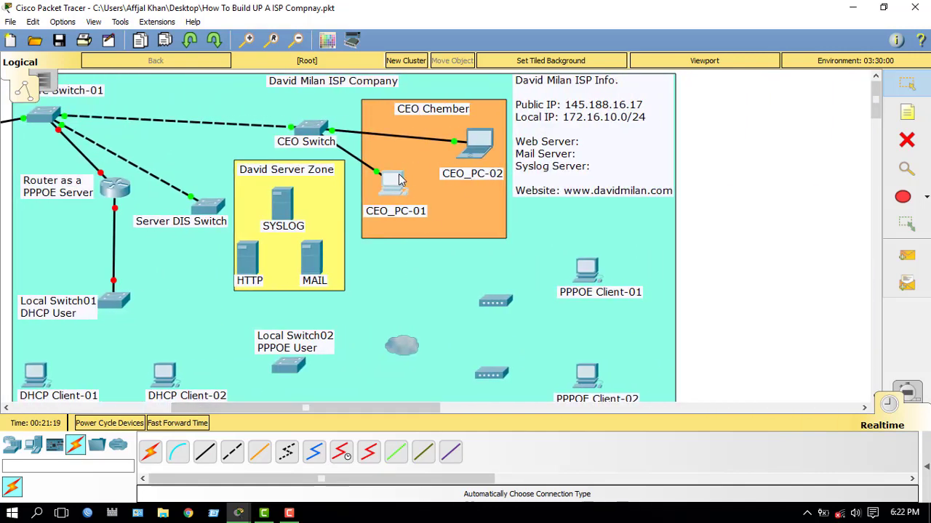
Step: Load centralisp.com in CEO_PC-01's web browser
left_click(455, 164)
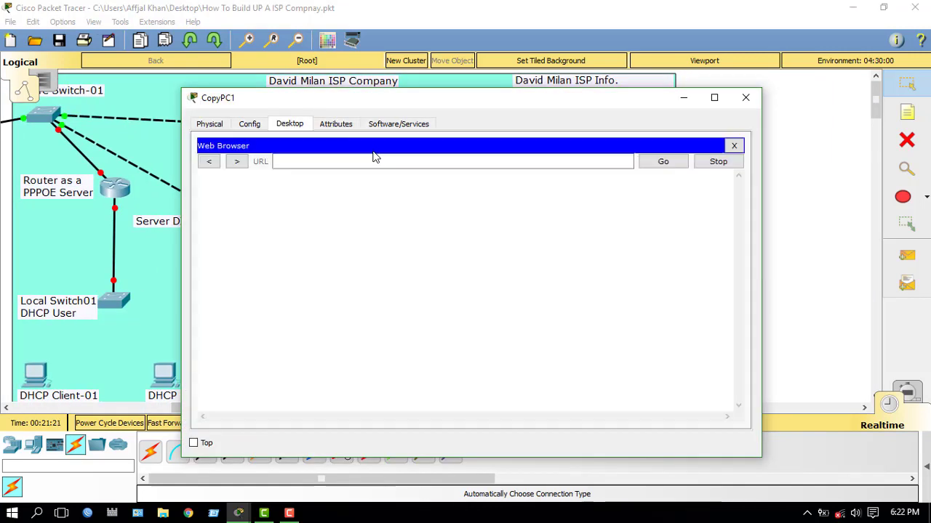
left_click(356, 161)
type("cen")
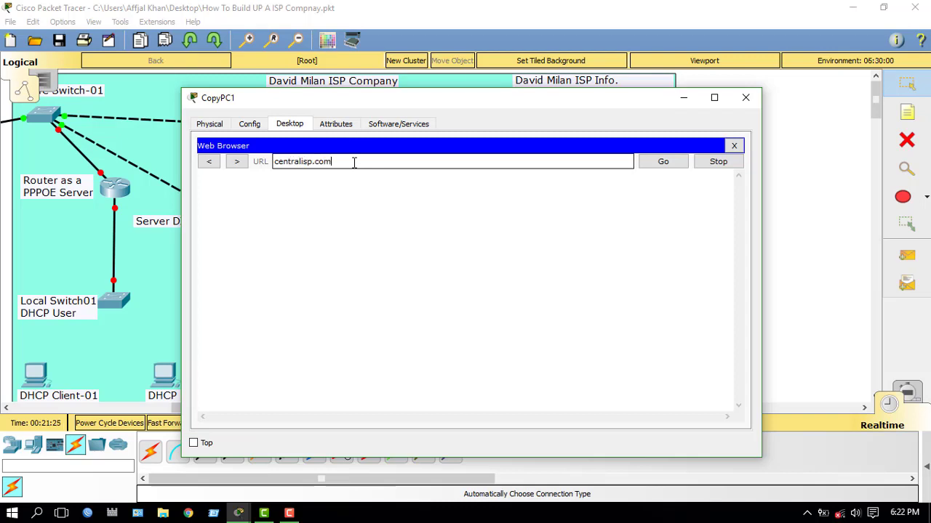
type("tralisp.com")
key("Return")
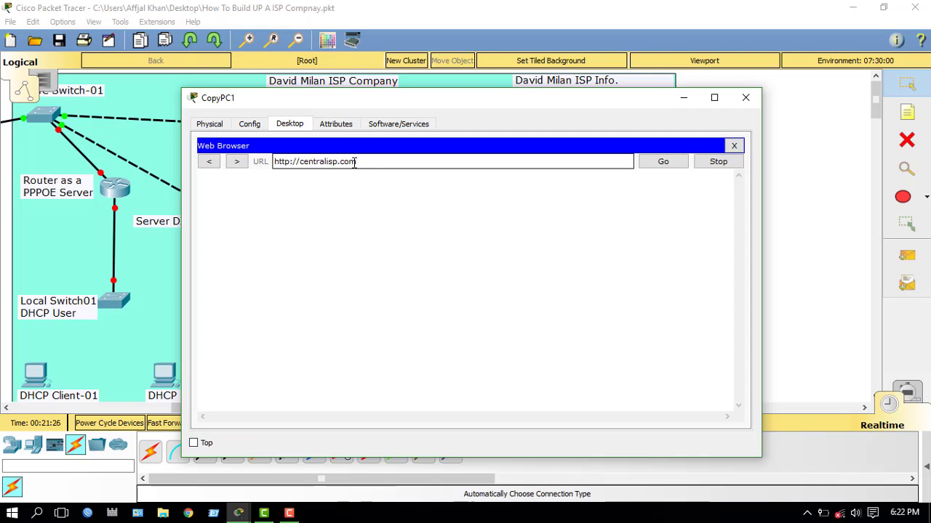
left_click_drag(356, 161, 299, 164)
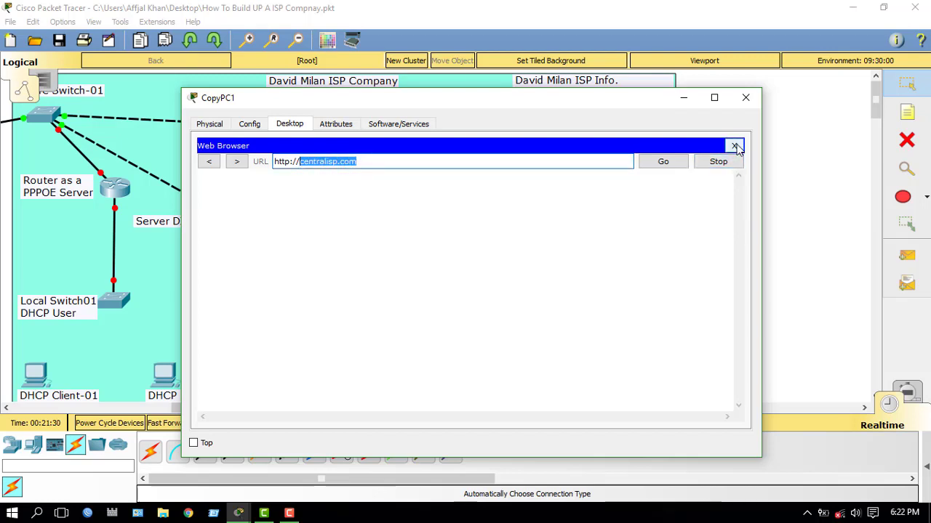
left_click(734, 146)
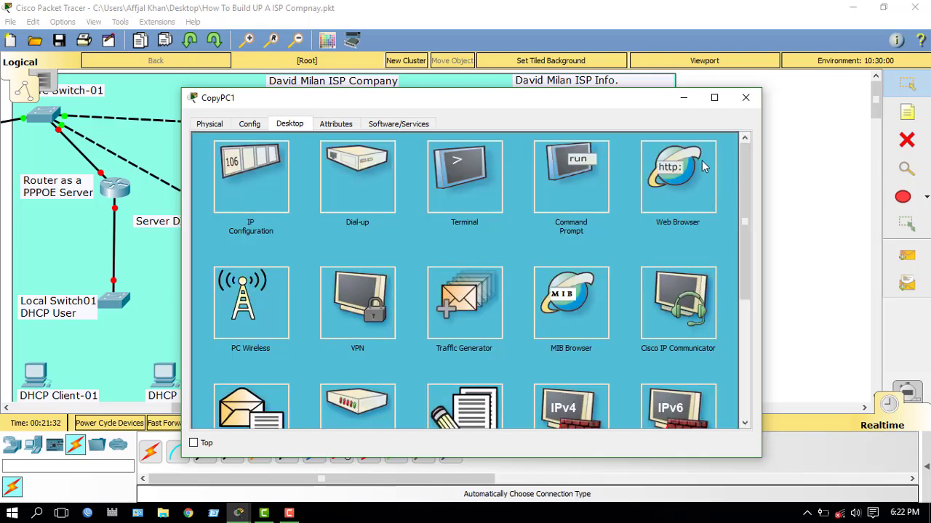
Step: Reload centralisp.com in the browser, then close the browser and the PC window
left_click(670, 171)
left_click(329, 162)
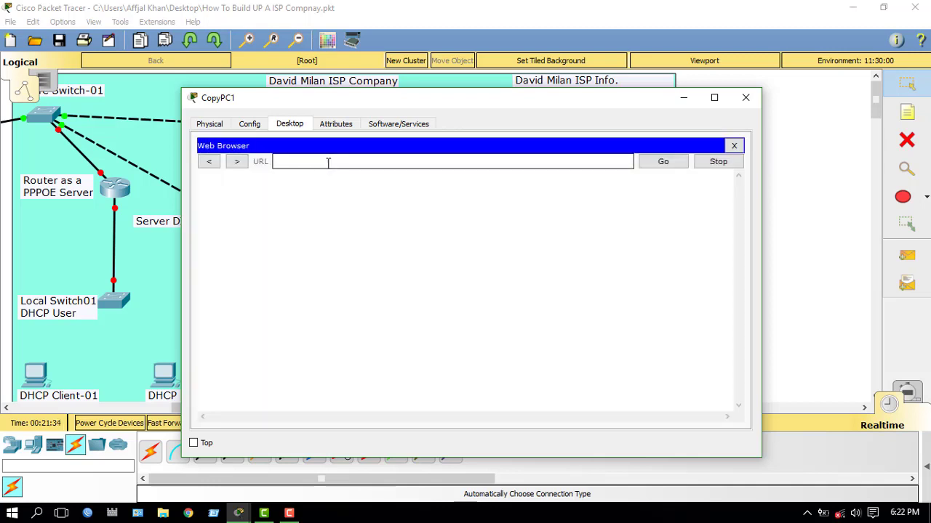
type("centralisp.com")
key("Return")
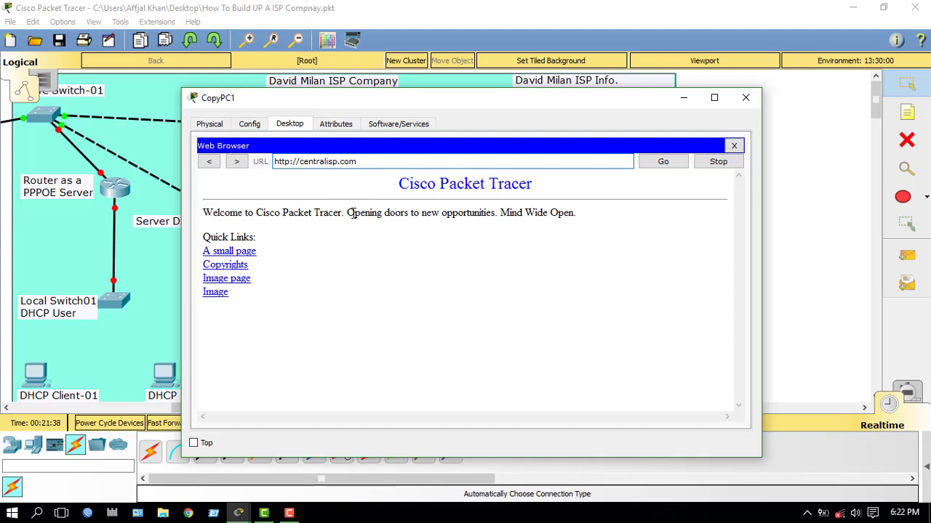
left_click(733, 145)
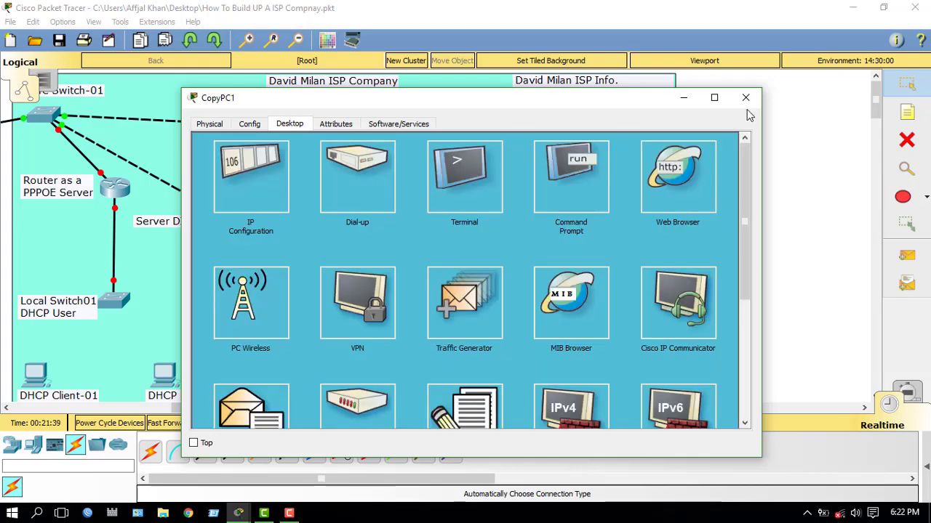
left_click(746, 98)
left_click_drag(301, 409, 240, 408)
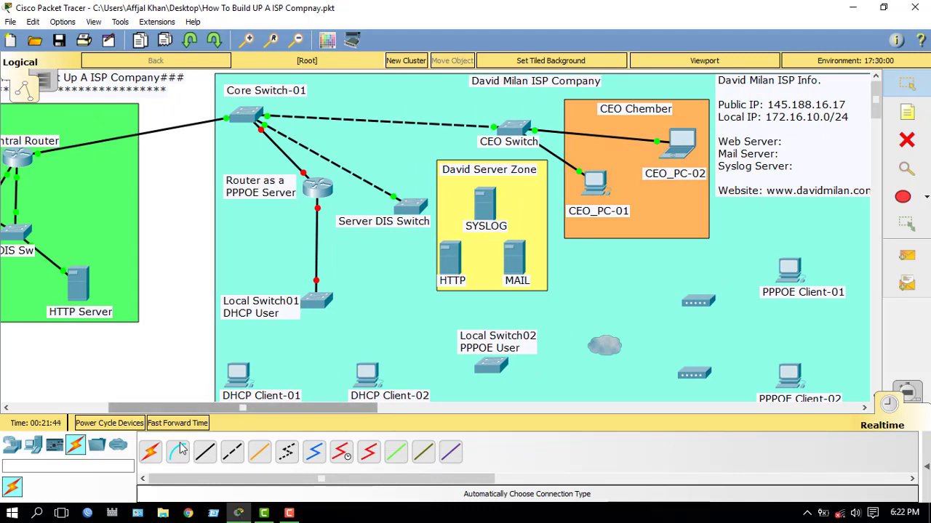
left_click(151, 453)
Step: Cable Server DIS Switch to the SYSLOG, MAIL and HTTP servers with automatic connections
left_click(413, 211)
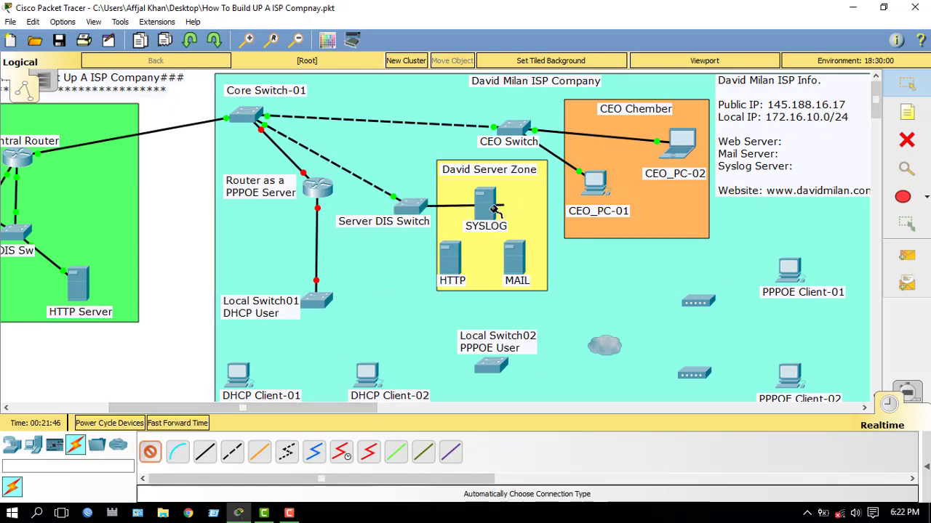
left_click(491, 209)
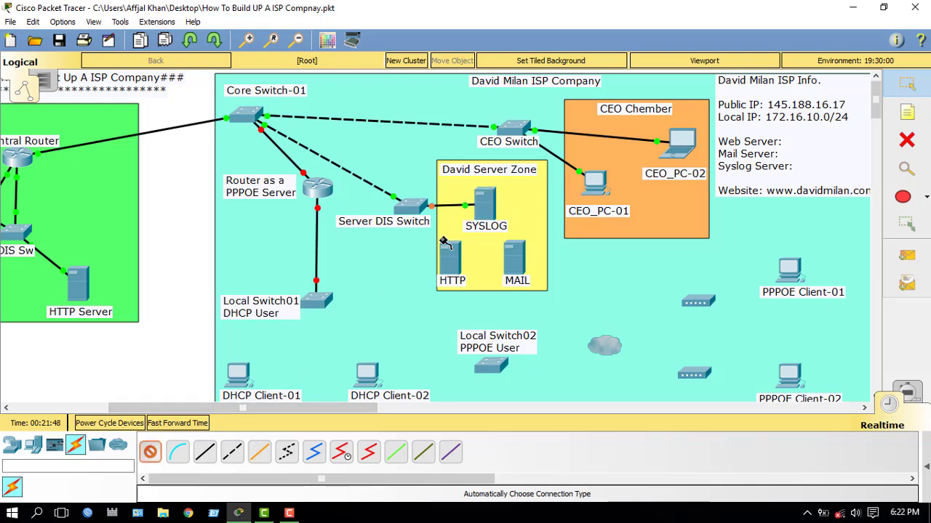
left_click(414, 208)
left_click(513, 256)
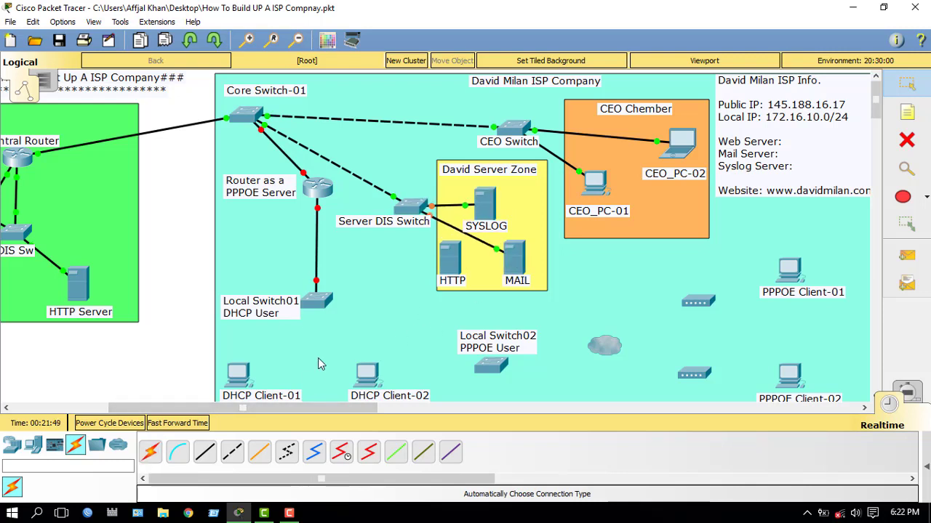
left_click(151, 454)
left_click(413, 208)
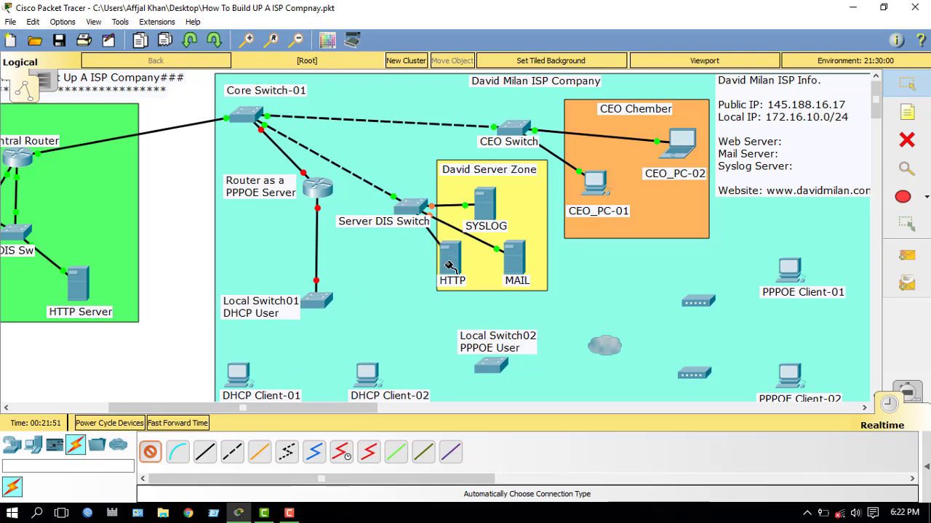
left_click(450, 267)
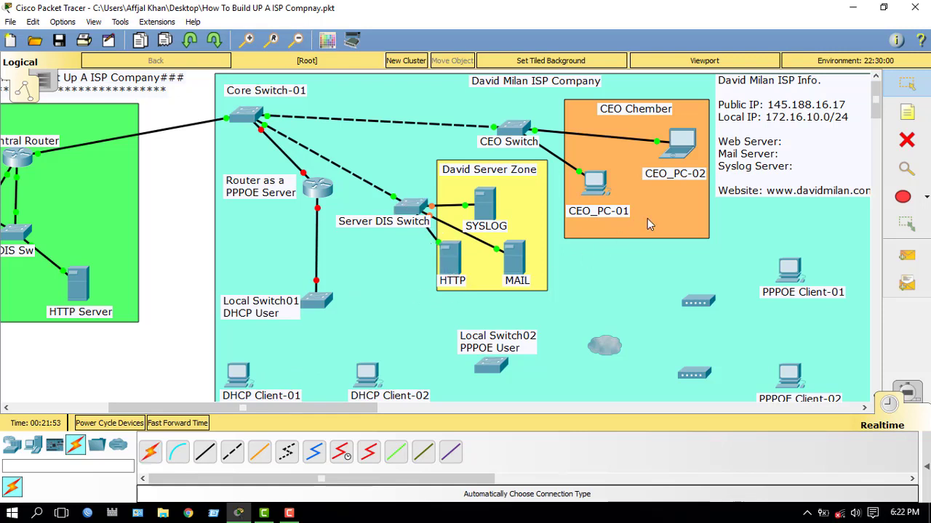
left_click(486, 207)
Step: In the SYSLOG server's IP Configuration, enter its static IP address and 255.255.255.240 mask
left_click(333, 123)
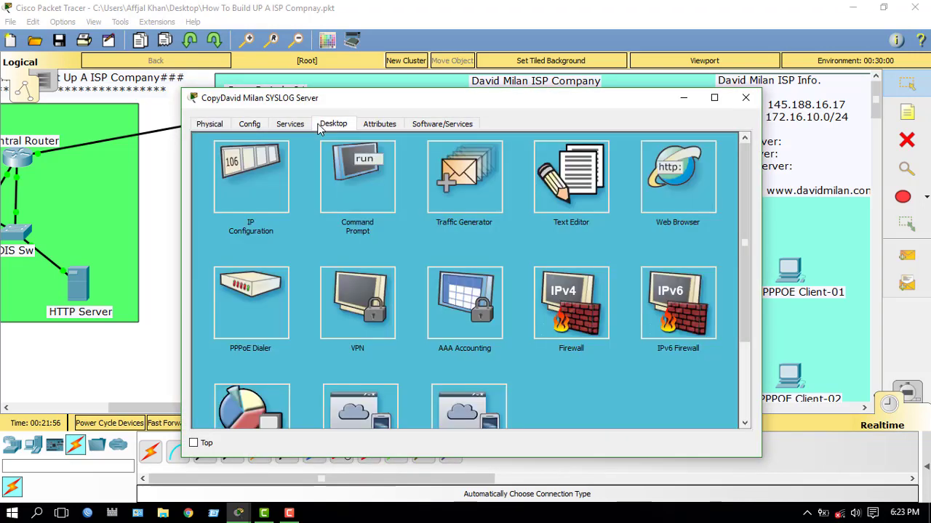
left_click(270, 183)
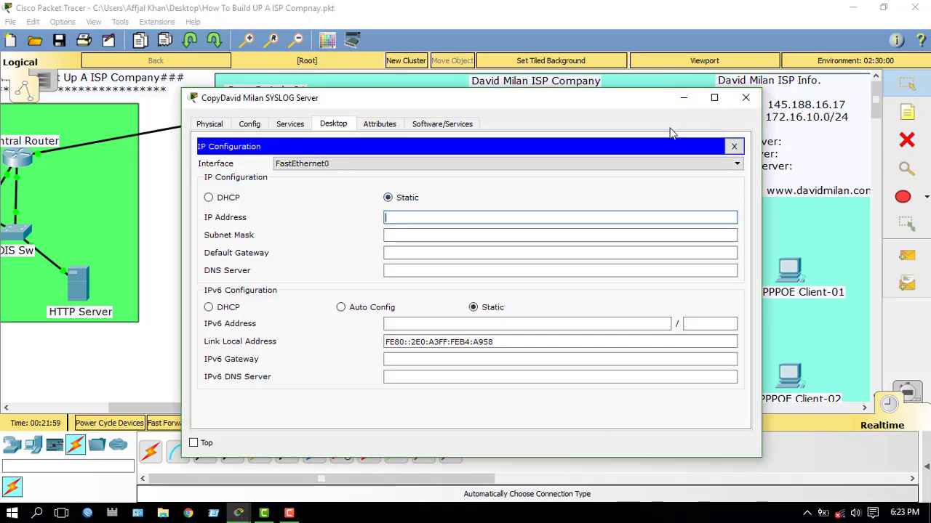
type("145.188")
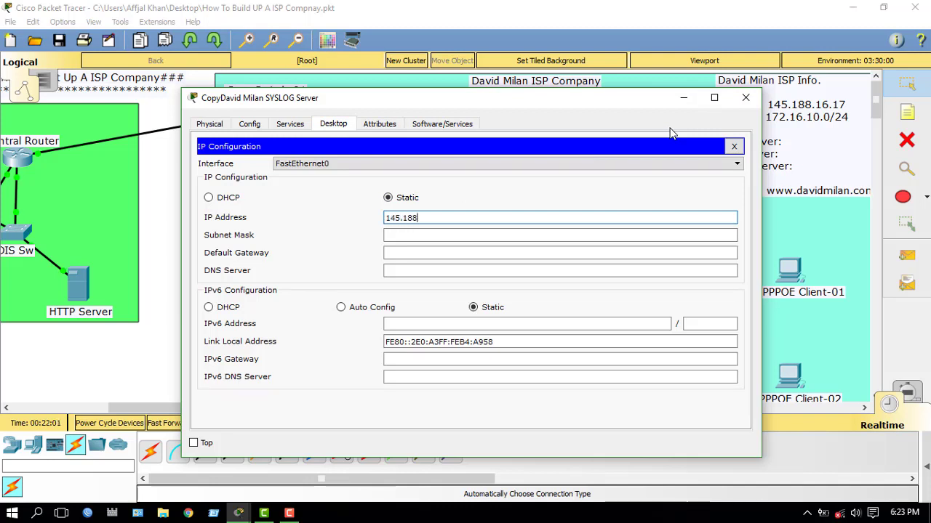
type(".16.")
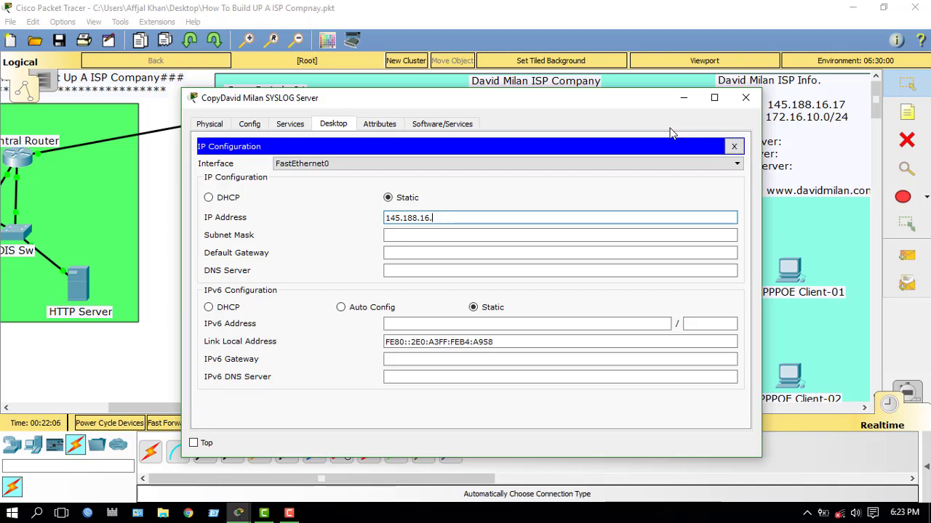
type("10")
key("Tab")
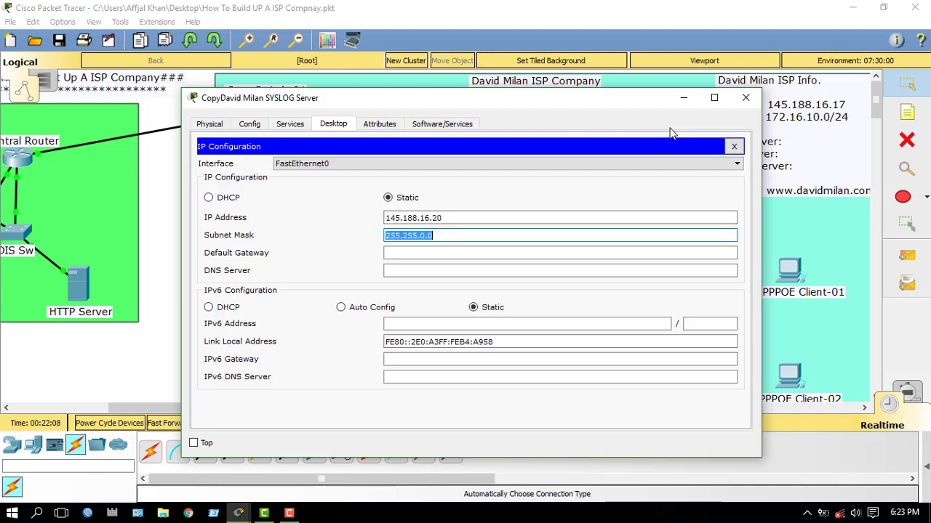
key("End")
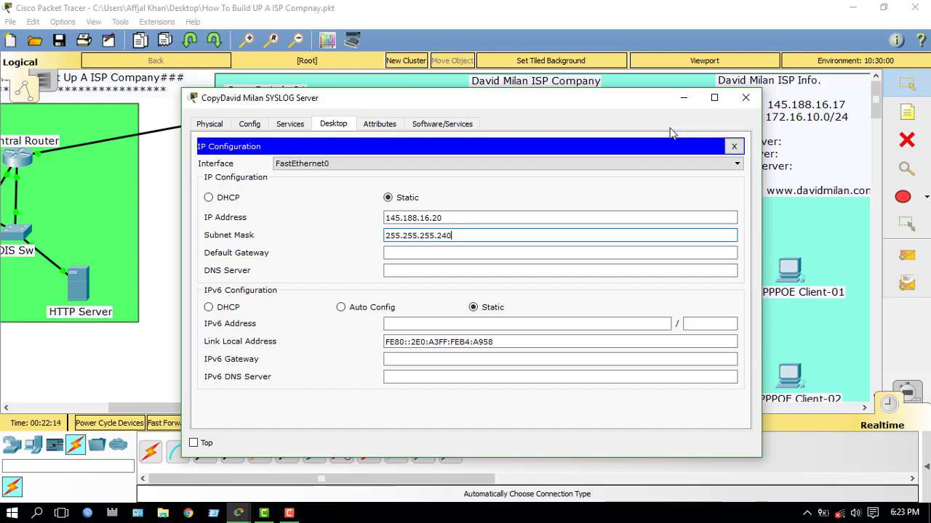
key("Tab")
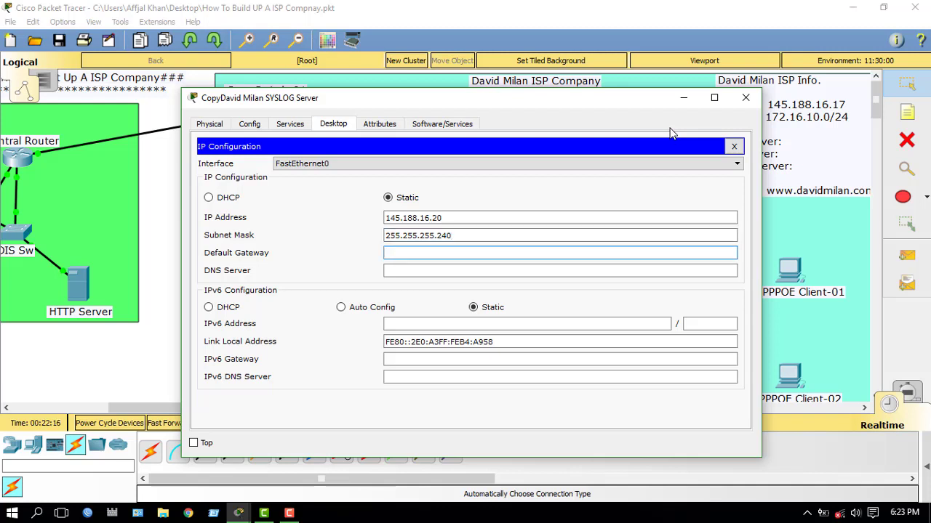
Step: Set the SYSLOG server's default gateway to 145.188.16.17
type("centralisp.com")
key("BackSpace")
key("BackSpace")
key("BackSpace")
key("BackSpace")
key("BackSpace")
key("BackSpace")
key("BackSpace")
key("BackSpace")
key("BackSpace")
key("BackSpace")
key("BackSpace")
key("BackSpace")
key("BackSpace")
type(".17")
key("BackSpace")
key("BackSpace")
Step: Set the DNS server to 145.188.17.2 and close the SYSLOG server window
left_click(409, 271)
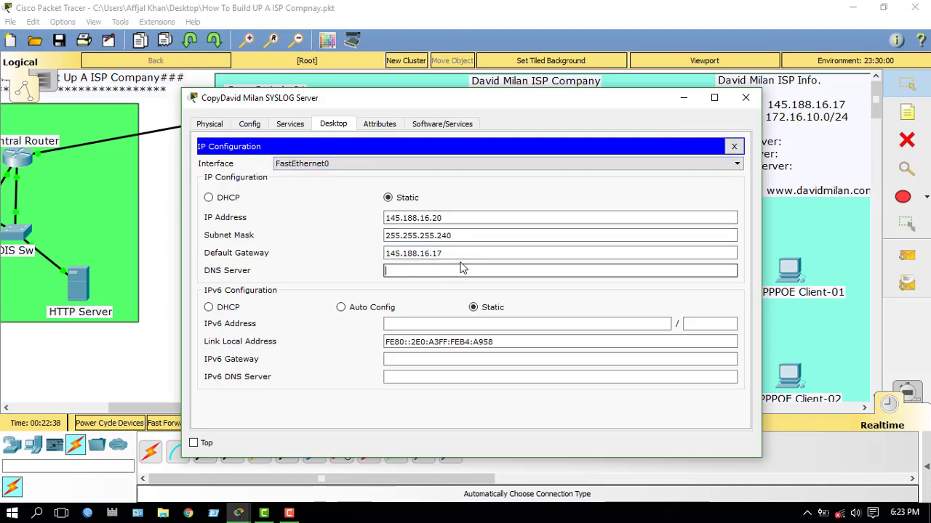
key("shift+Tab")
key("ctrl+c")
left_click(440, 270)
key("ctrl+v")
key("BackSpace")
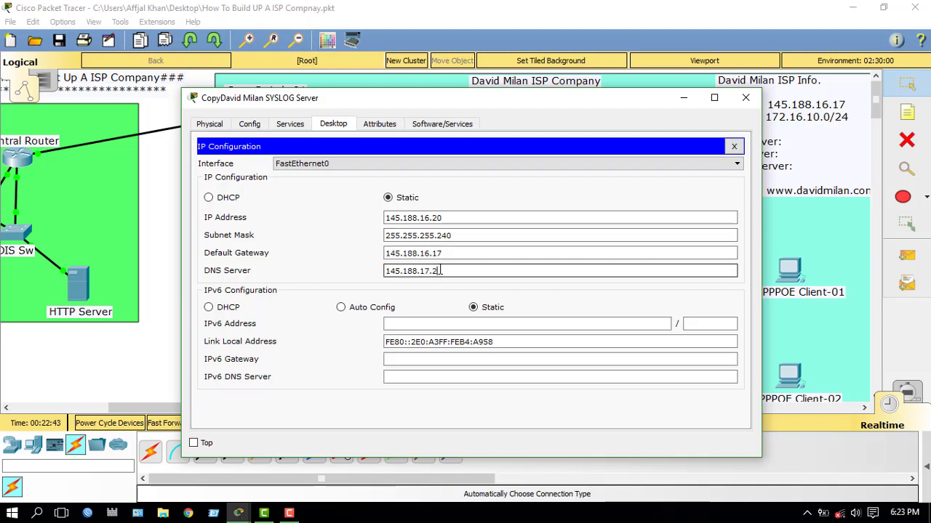
type("7.2")
left_click(734, 146)
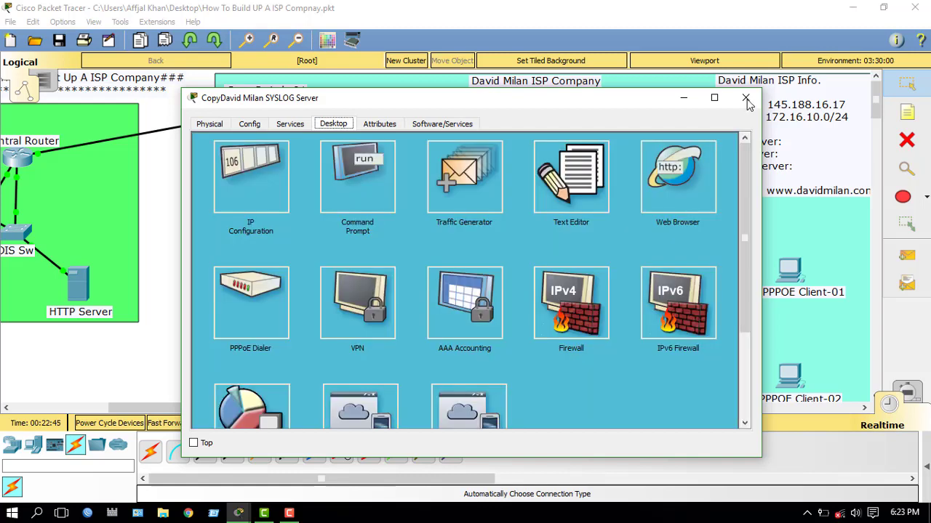
left_click(745, 99)
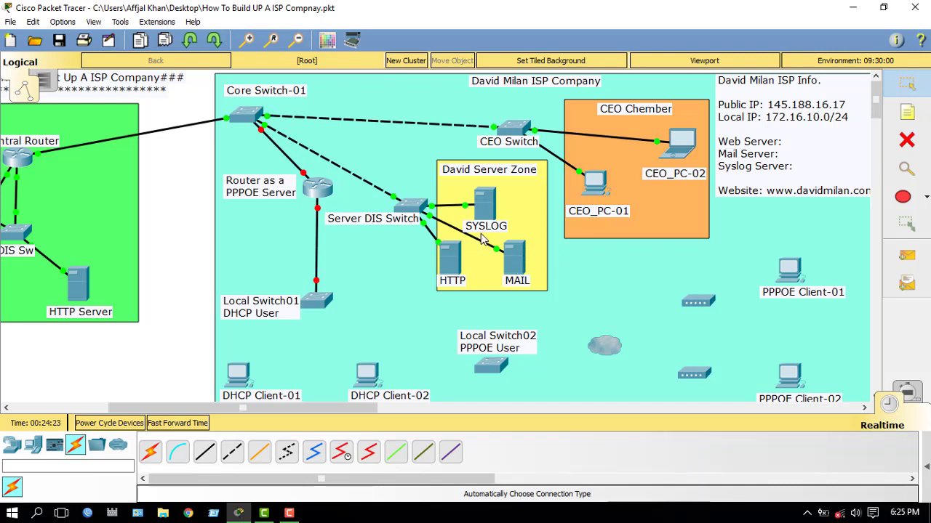
mouse_move(450, 273)
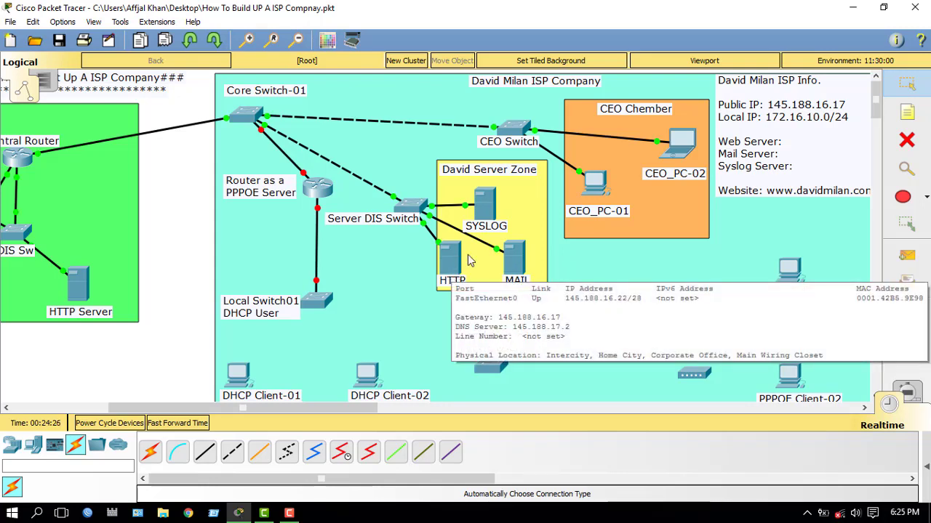
left_click(447, 267)
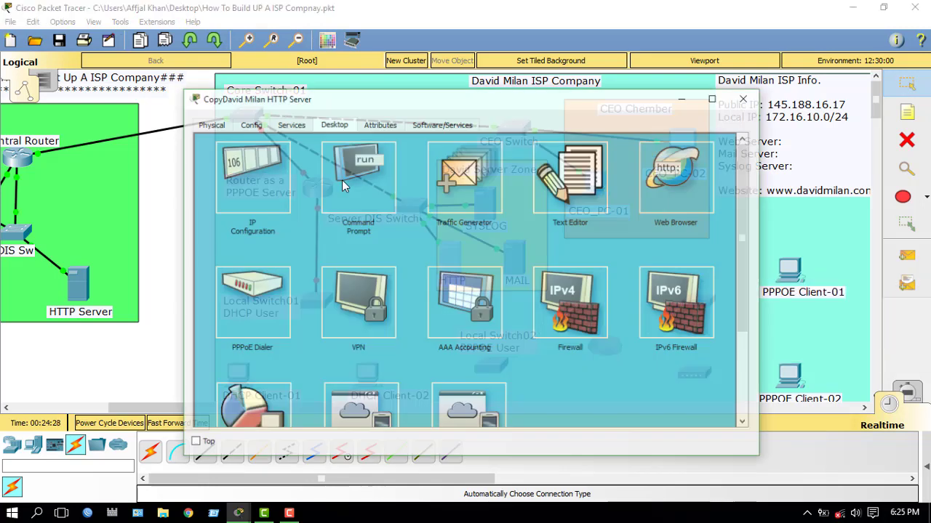
left_click(242, 179)
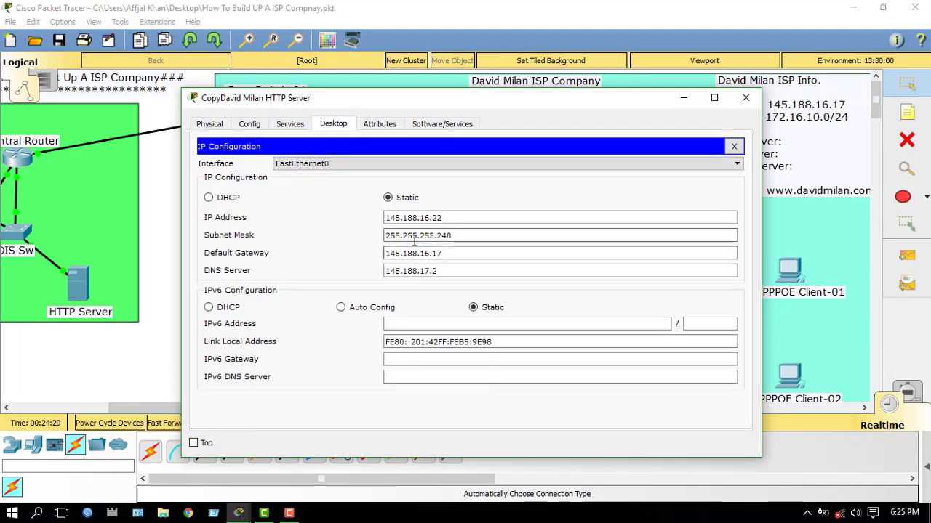
left_click(745, 98)
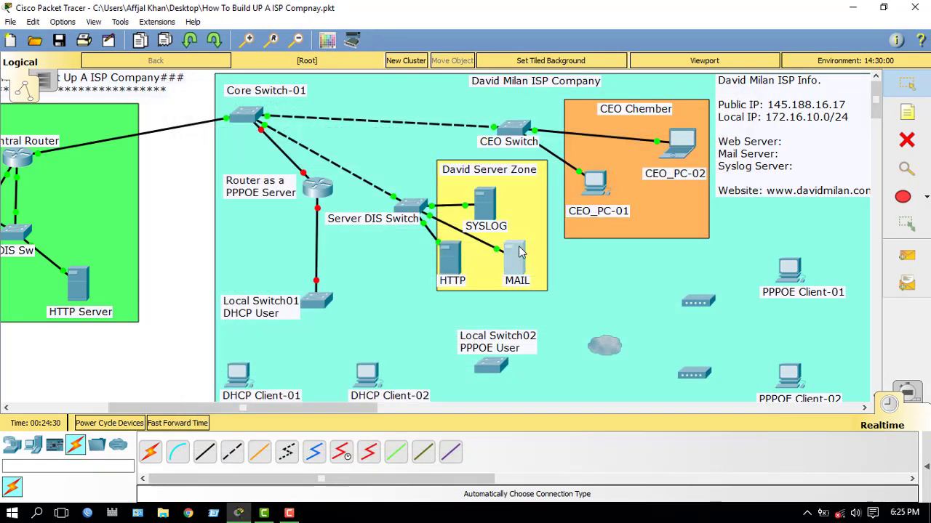
left_click(514, 258)
left_click(251, 182)
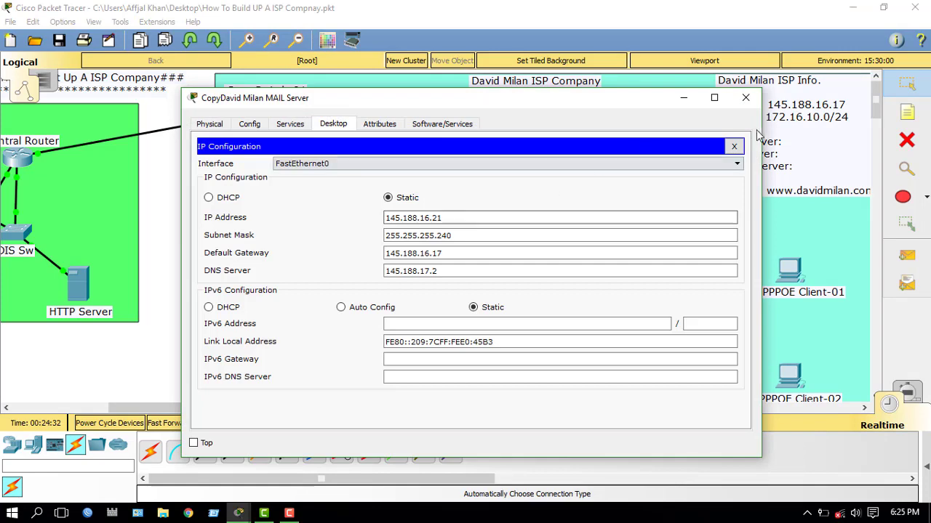
left_click(733, 146)
left_click(745, 98)
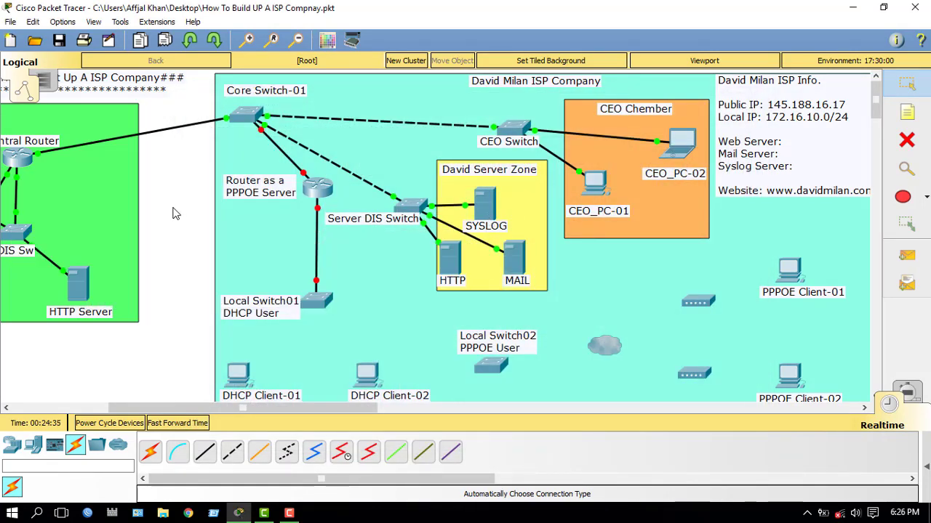
Step: Bring up the PPPoE server router's CLI in an enlarged console window
left_click(315, 188)
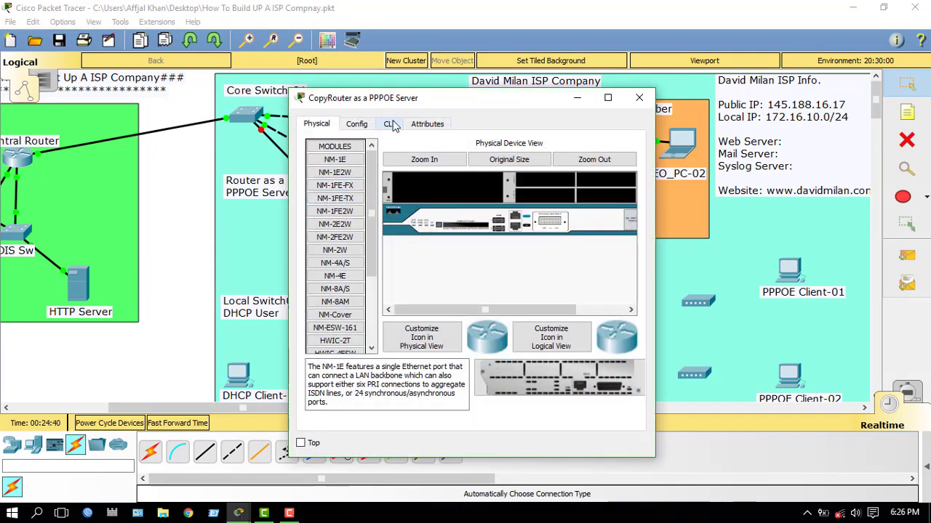
left_click(389, 123)
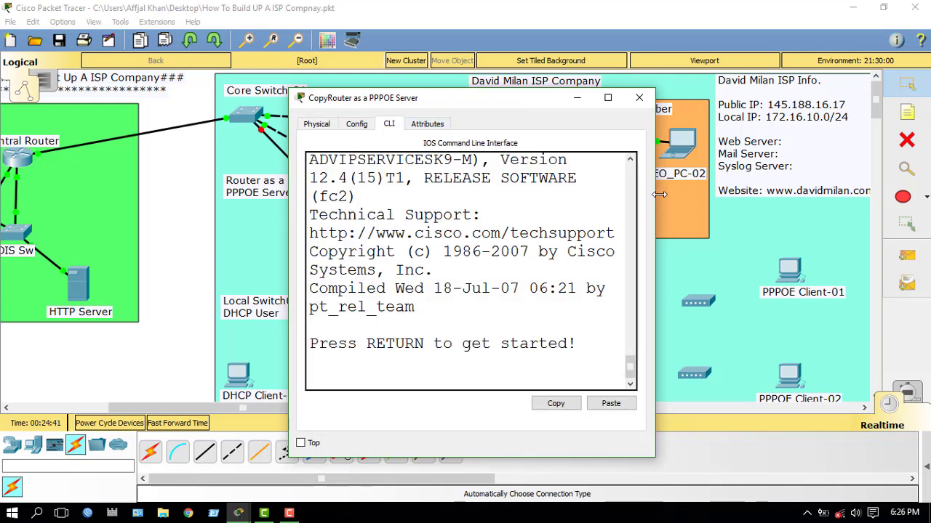
left_click_drag(654, 195, 914, 194)
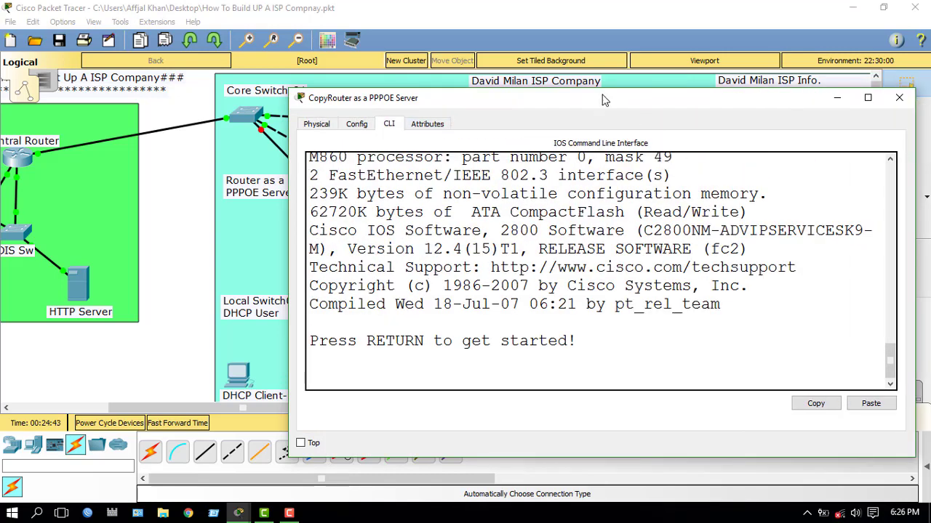
left_click_drag(608, 89, 689, 46)
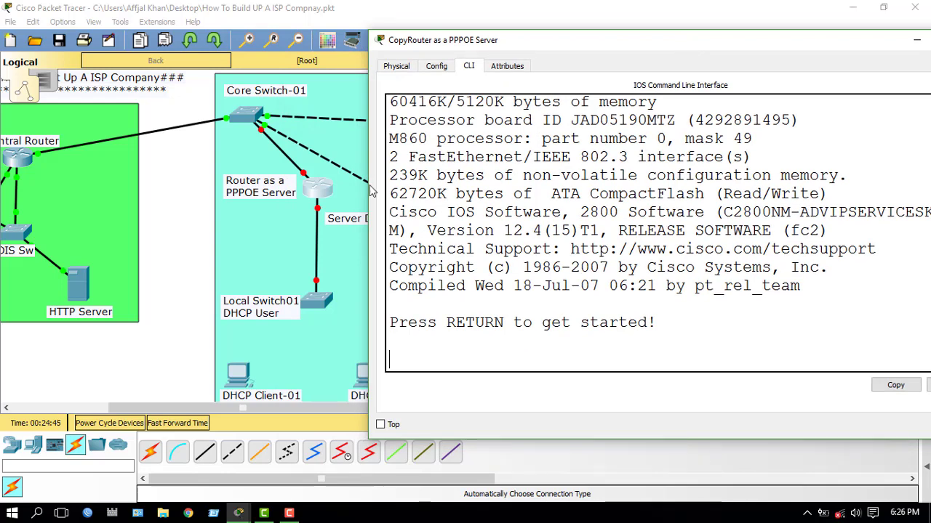
left_click(915, 42)
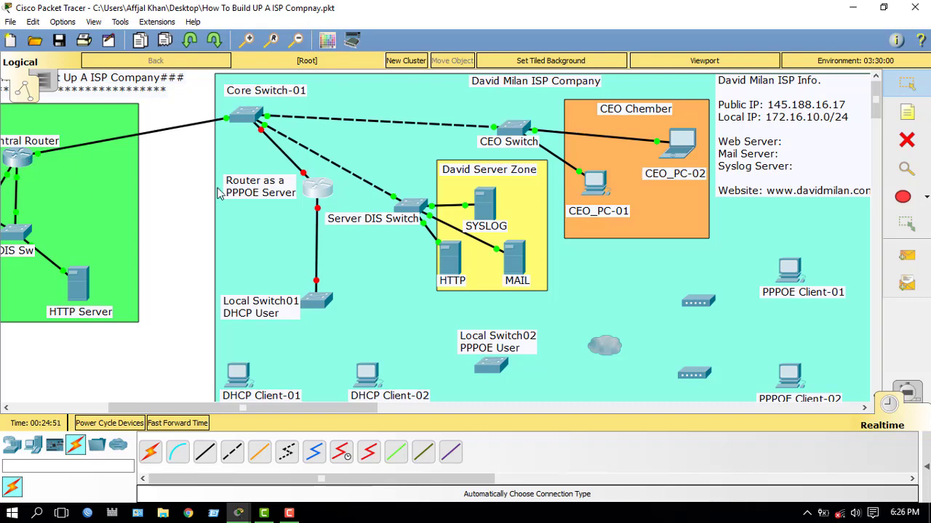
left_click(320, 187)
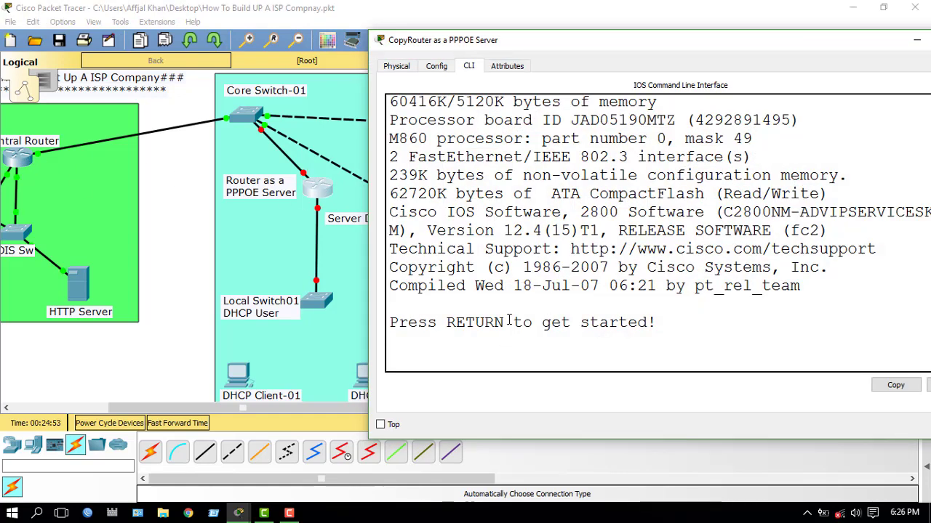
Step: Enter enable and configure terminal modes, then type a new hostname for the router
key("Return")
key("Return")
key("Return")
type("er>e")
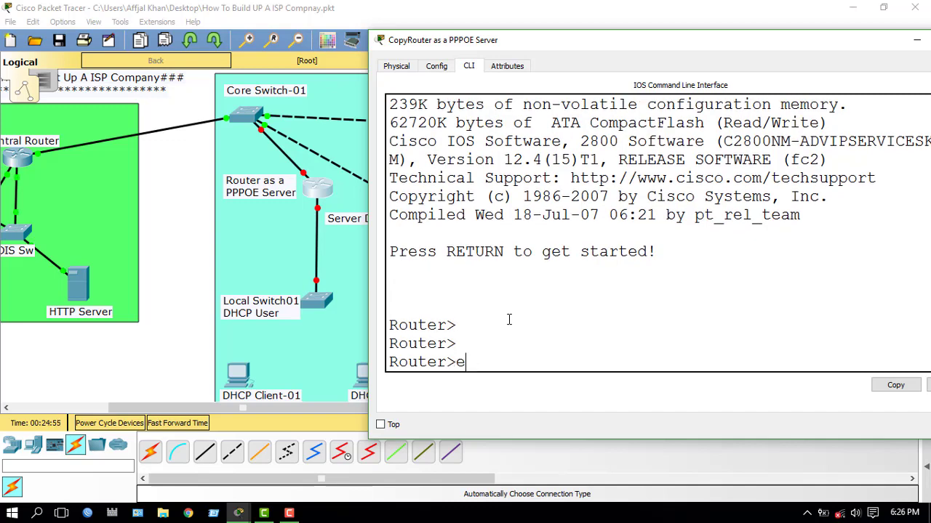
type("n")
key("Tab")
key("Return")
type("conf")
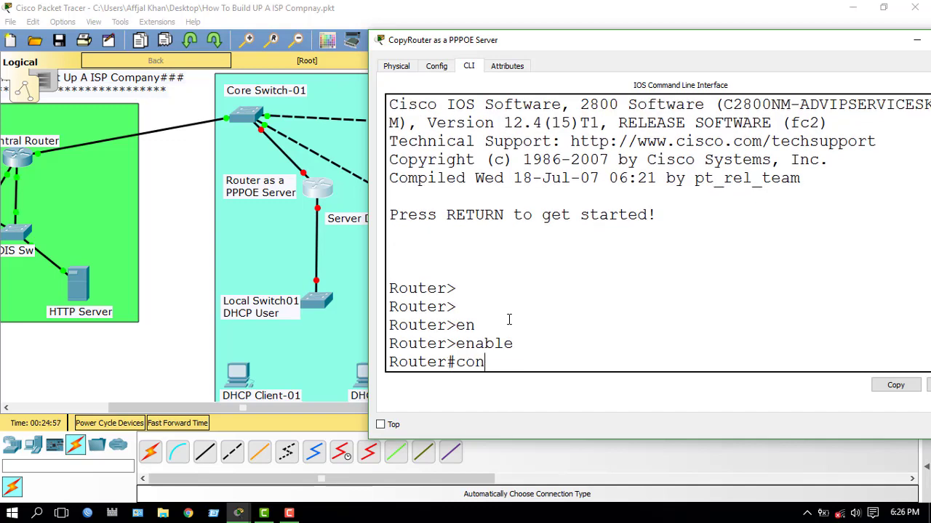
key("Tab")
type("t")
key("Tab")
key("Return")
type("host")
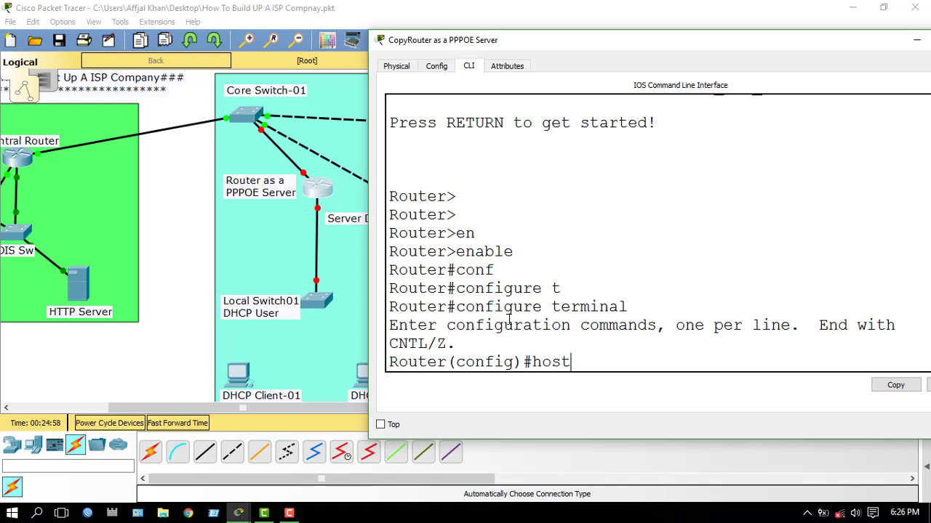
key("Tab")
type("admin")
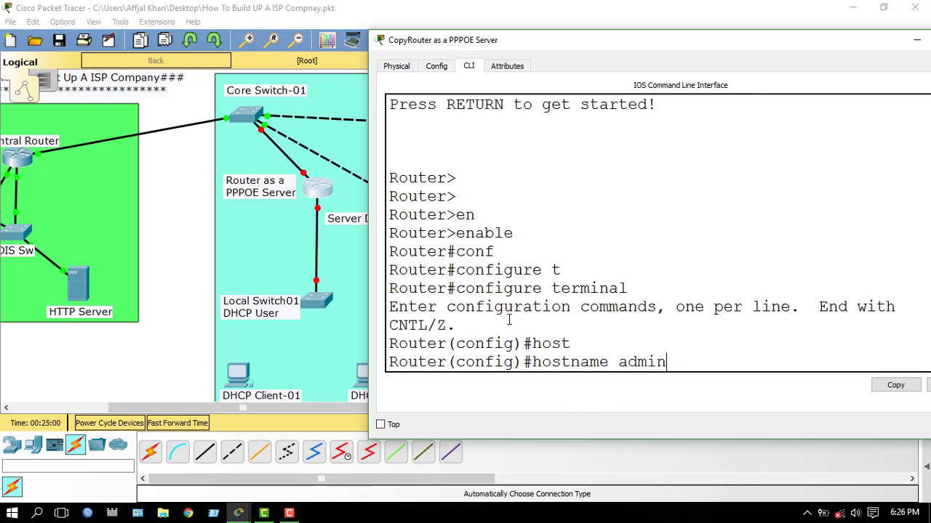
type("@DAVID")
Step: Apply the hostname and enter configuration for interface FastEthernet0/0
key("Return")
key("Return")
key("Return")
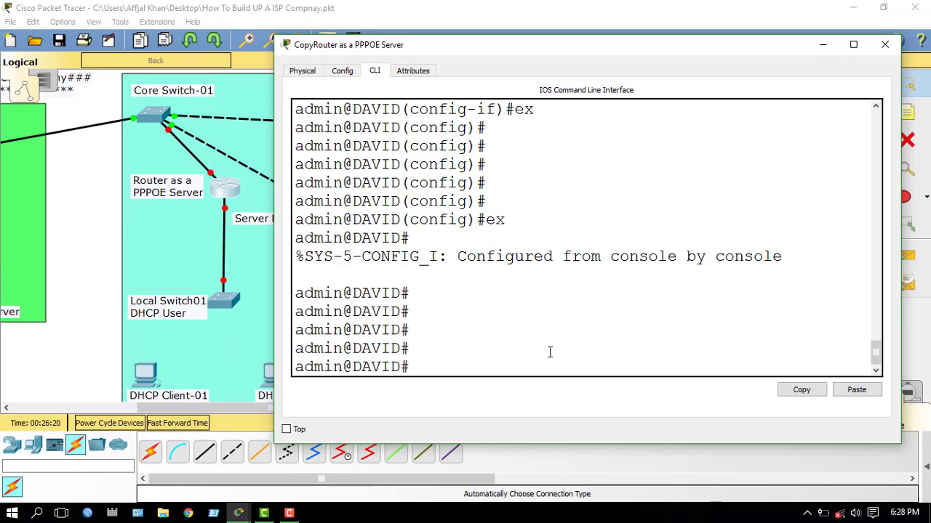
type("conf")
key("Tab")
type("t")
key("Tab")
key("Return")
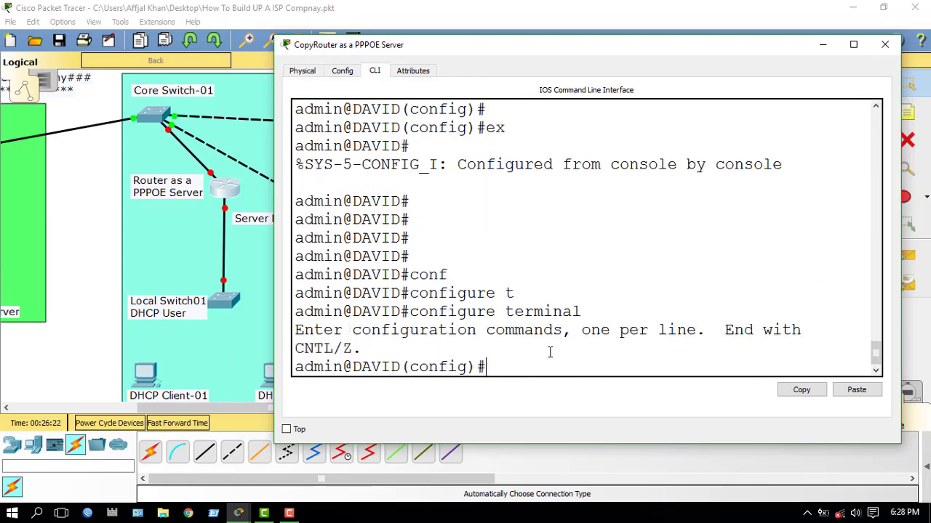
type("int")
key("Tab")
type("fas")
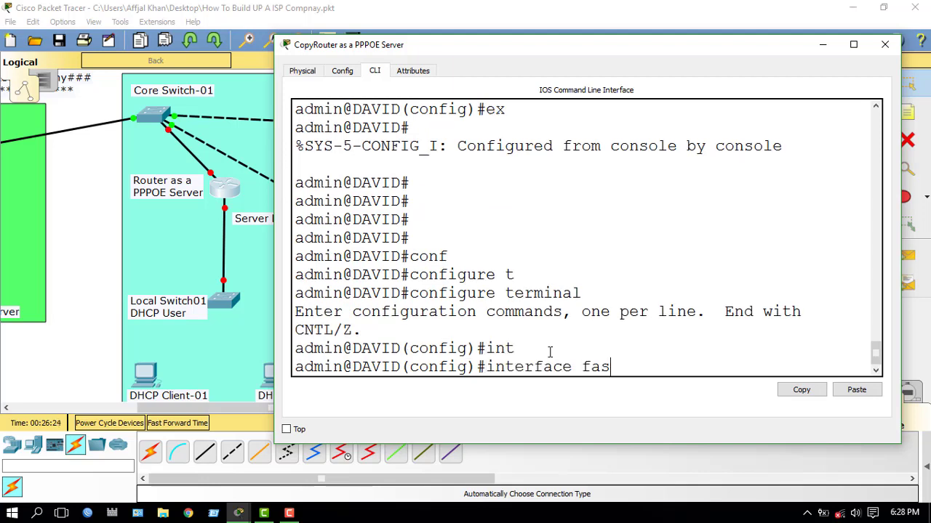
key("Tab")
type("0/0")
key("Return")
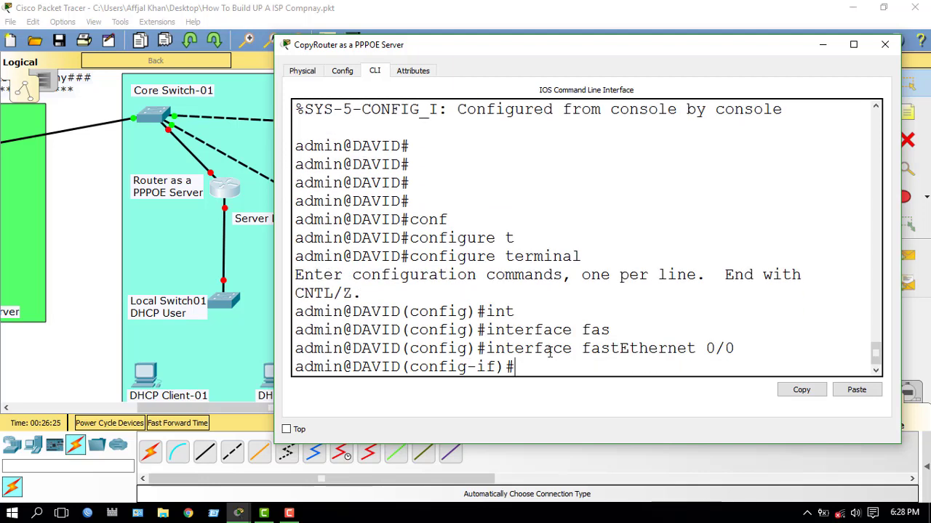
Step: Bring FastEthernet0/0 up with address 145.188.16.23 255.255.255.240, then exit interface mode
type("no shut")
key("Tab")
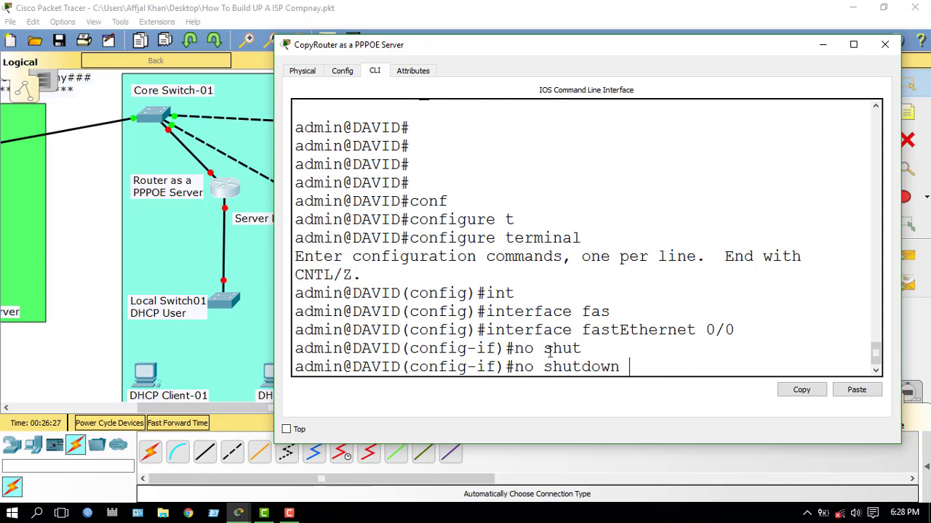
key("Return")
key("Return")
key("Return")
key("Return")
key("Return")
key("Return")
type("ip")
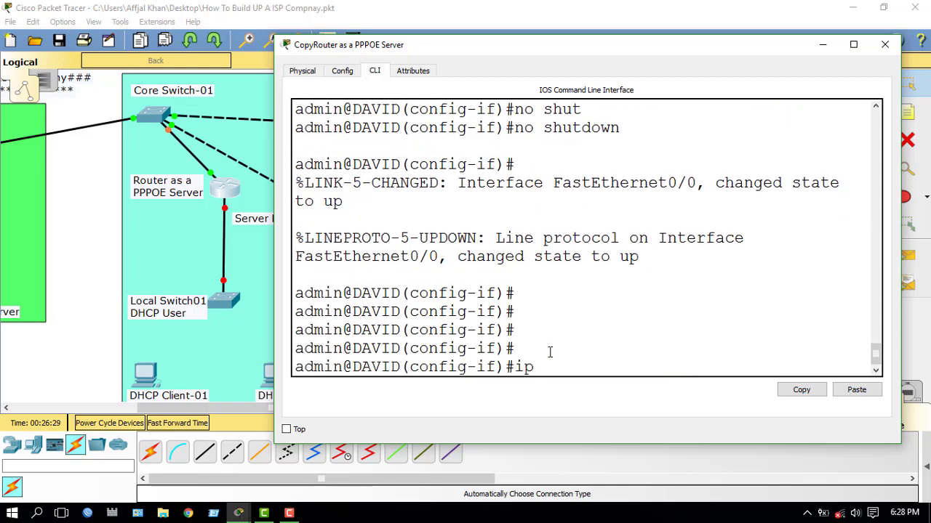
type(" add")
key("Tab")
type("145.188")
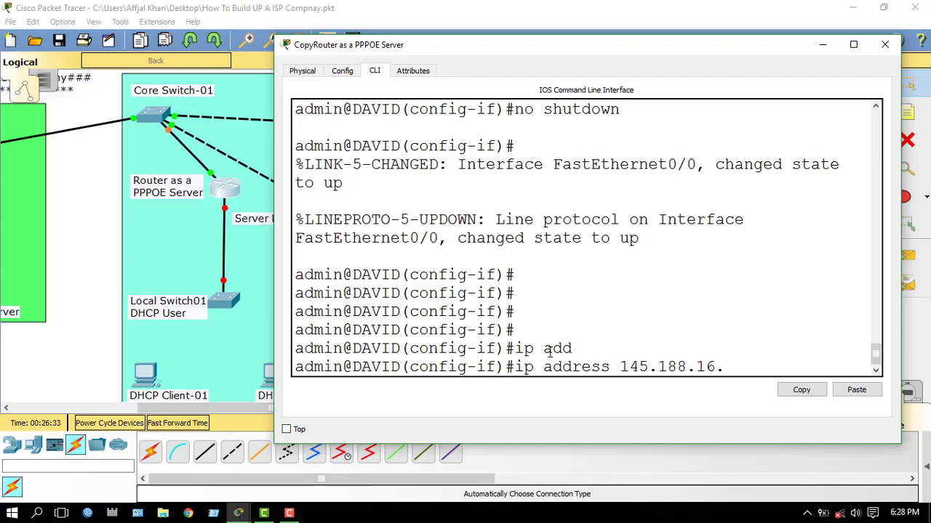
type(".16.23 255.255.255.240")
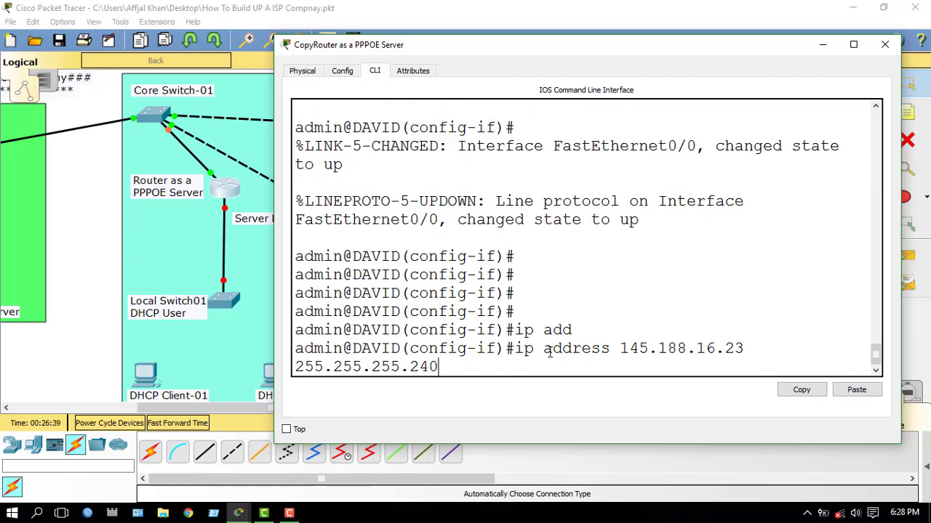
key("Return")
key("Return")
key("Return")
key("Return")
key("Return")
key("Return")
key("Return")
type("exit")
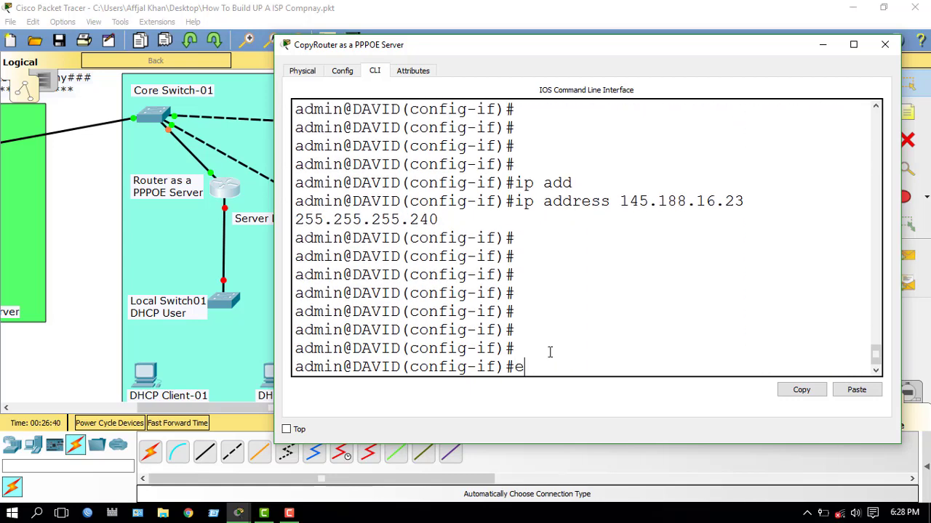
key("Return")
key("Return")
key("Return")
key("Return")
key("Return")
key("Return")
key("Return")
key("Return")
key("Return")
key("Return")
key("Return")
key("Return")
key("Return")
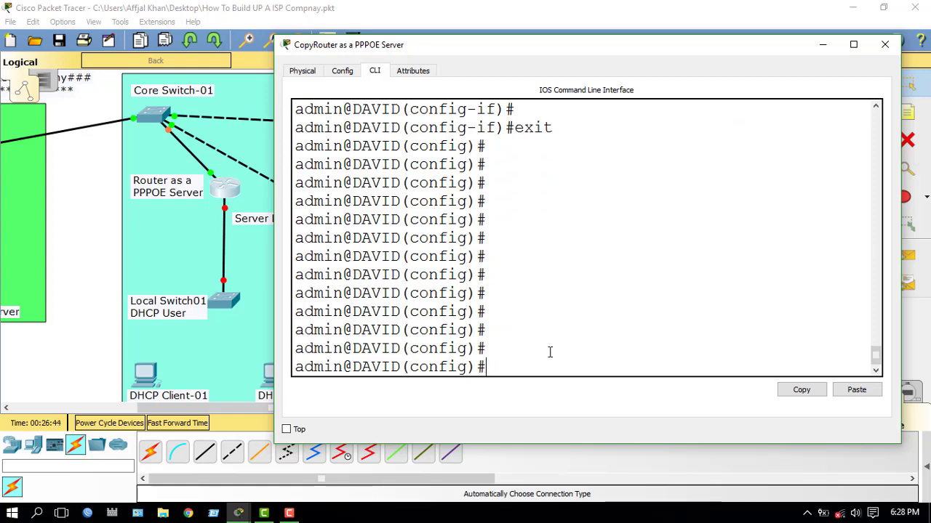
Step: Return to the router console and select interface FastEthernet0/1
left_click(820, 45)
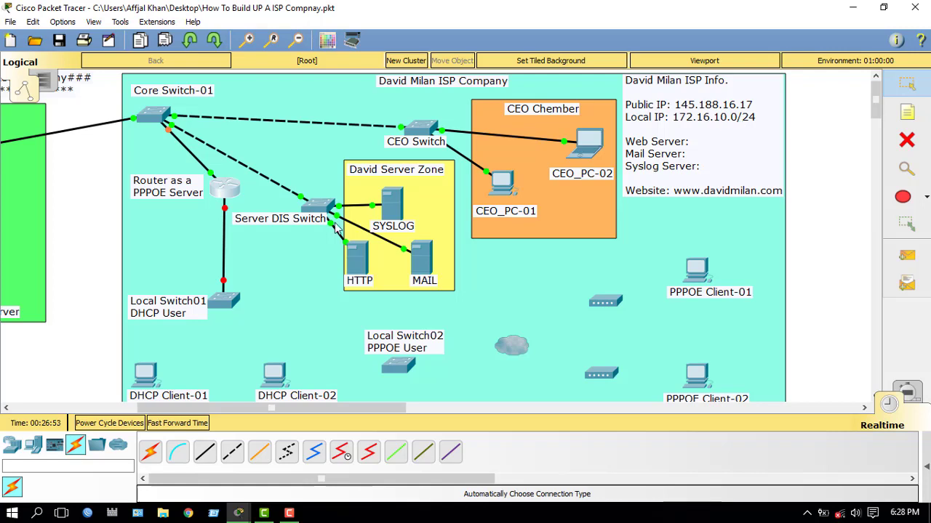
left_click(240, 194)
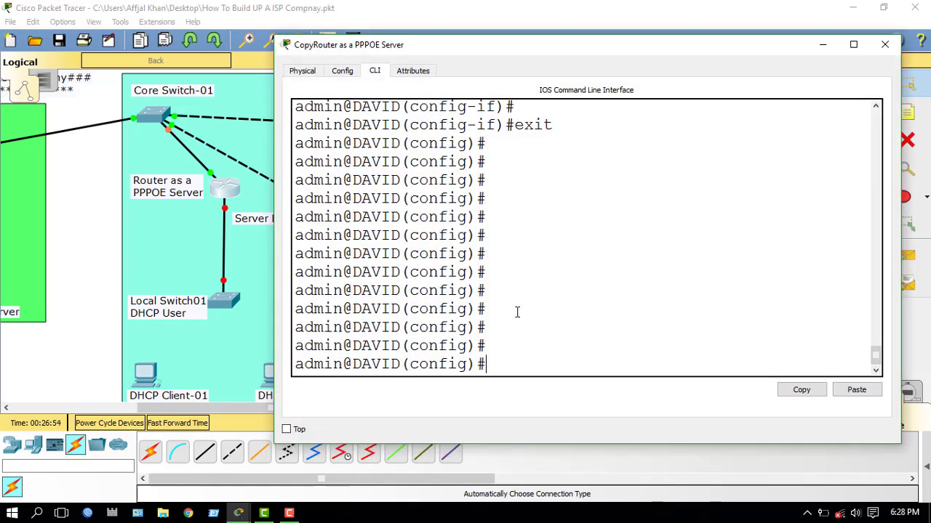
type("int")
key("Tab")
type("fas")
key("Tab")
type("0/1")
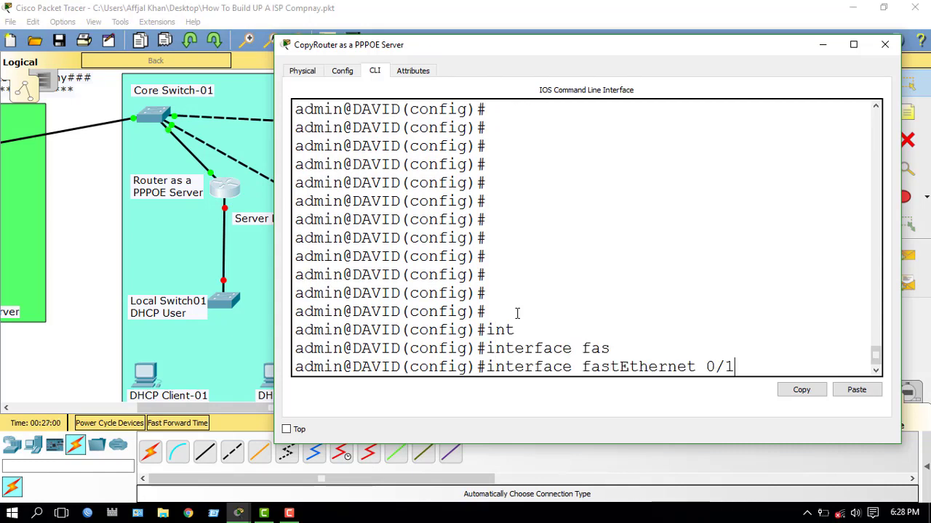
key("Return")
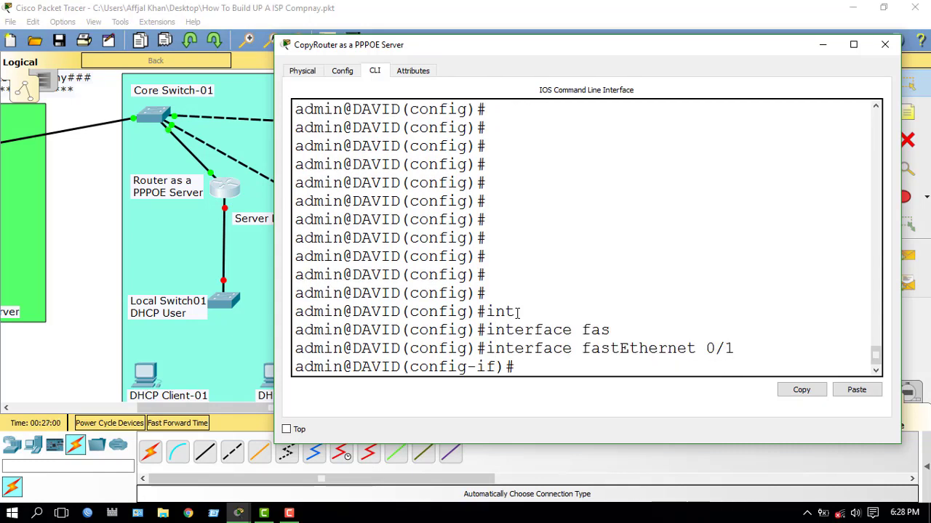
Step: Give FastEthernet0/1 the address 172.16.10.1 with mask 255.255.255.0
type("no shut")
key("Tab")
key("Return")
key("Return")
key("Return")
key("Return")
key("Return")
key("Return")
key("Return")
key("Return")
key("Return")
key("Return")
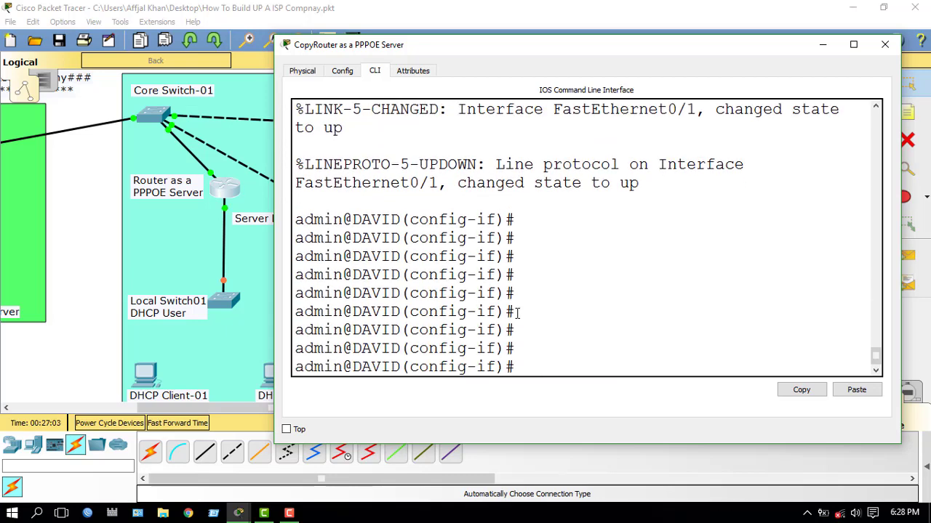
type("ip add")
key("Tab")
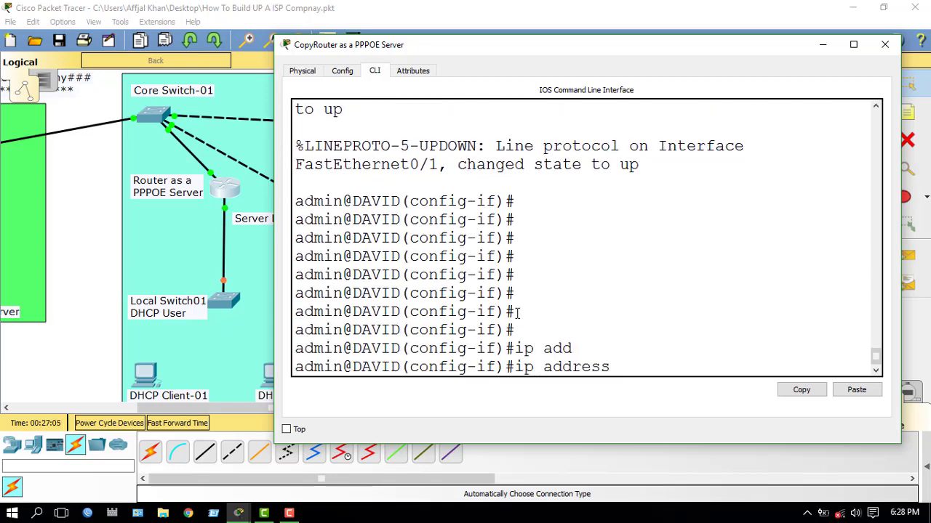
type("172.16.")
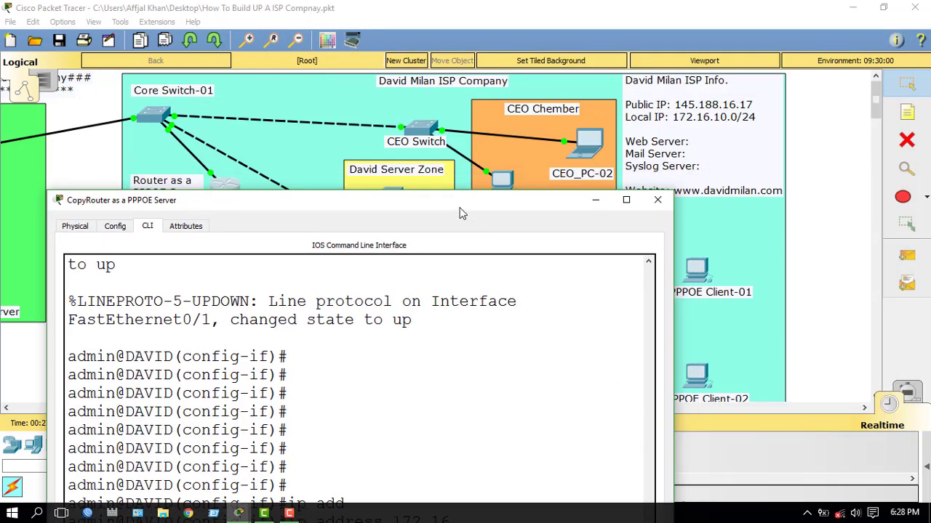
left_click_drag(750, 44, 574, 119)
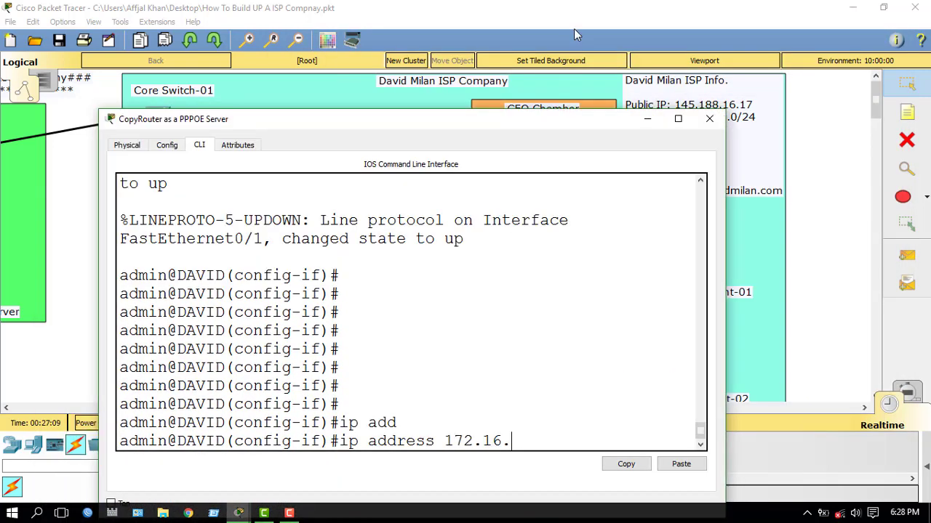
left_click_drag(573, 29, 578, 21)
type(".10.")
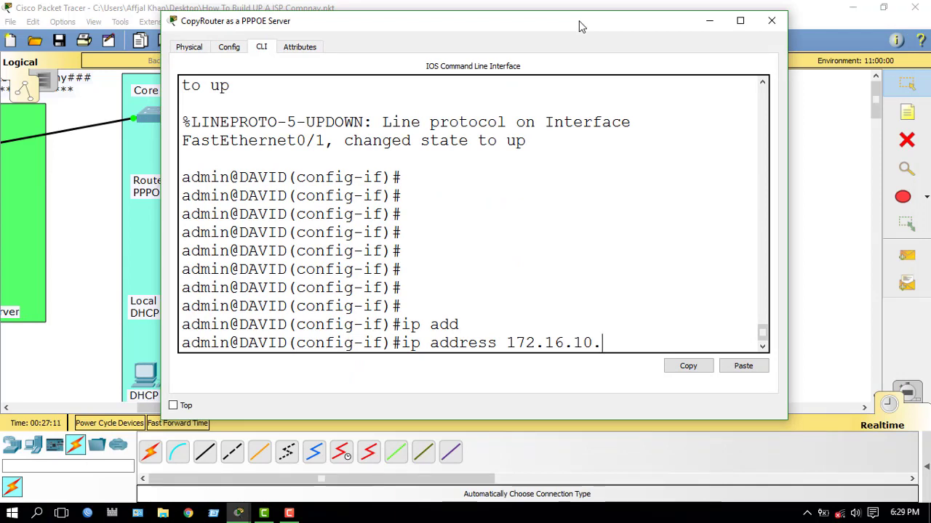
type("1255.")
key("BackSpace")
key("BackSpace")
left_click_drag(586, 31, 459, 244)
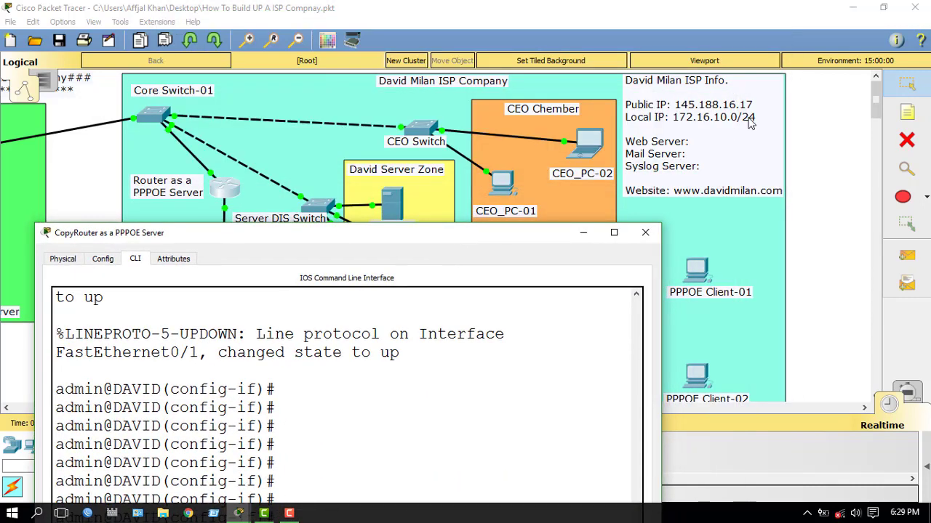
left_click_drag(477, 238, 601, 48)
type("255.")
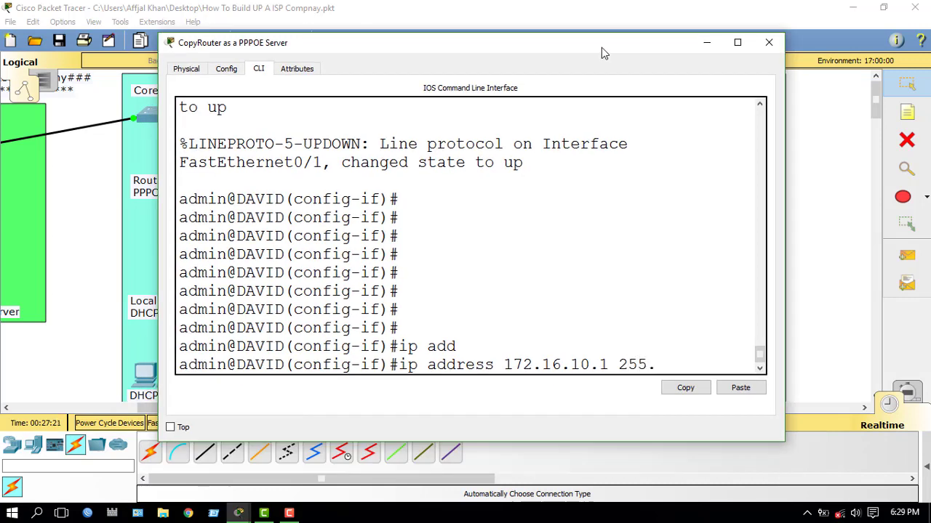
type("255.255.255.0")
key("Return")
key("Return")
key("Return")
Step: Enable FastEthernet0/1, exit to privileged mode, and save running-config to startup-config
type("no shut")
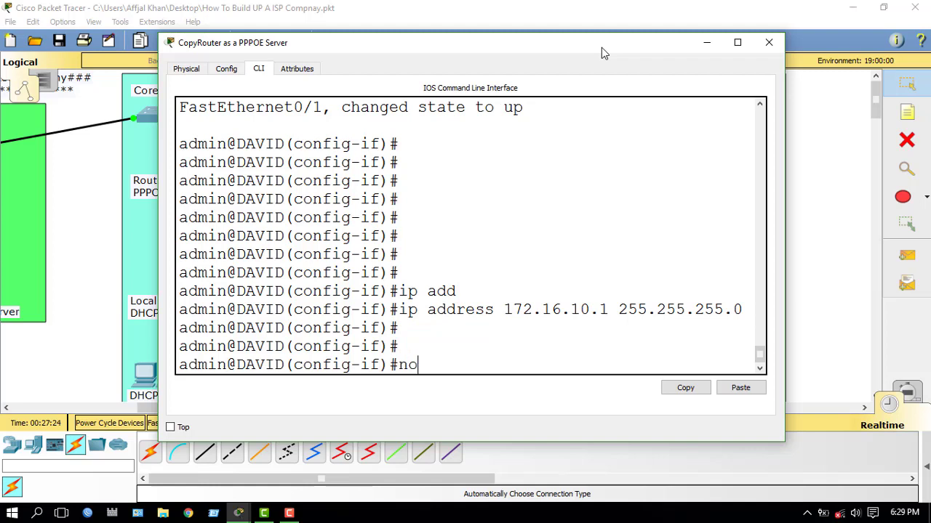
key("Tab")
key("Return")
key("Return")
key("Return")
key("Return")
key("Return")
key("Return")
key("Return")
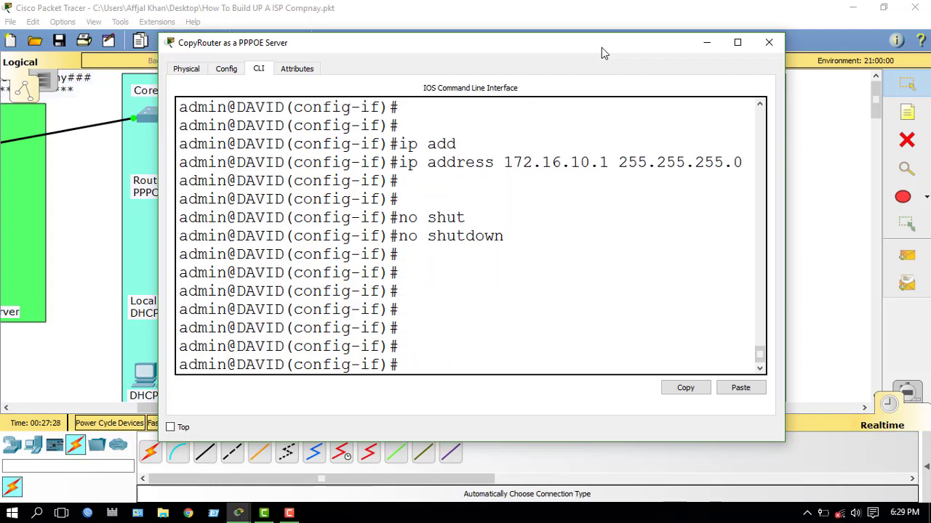
type("exit")
key("Return")
key("Return")
key("Return")
key("Return")
key("Return")
key("Return")
key("Return")
key("Return")
key("Return")
key("Return")
key("Return")
key("Return")
key("Return")
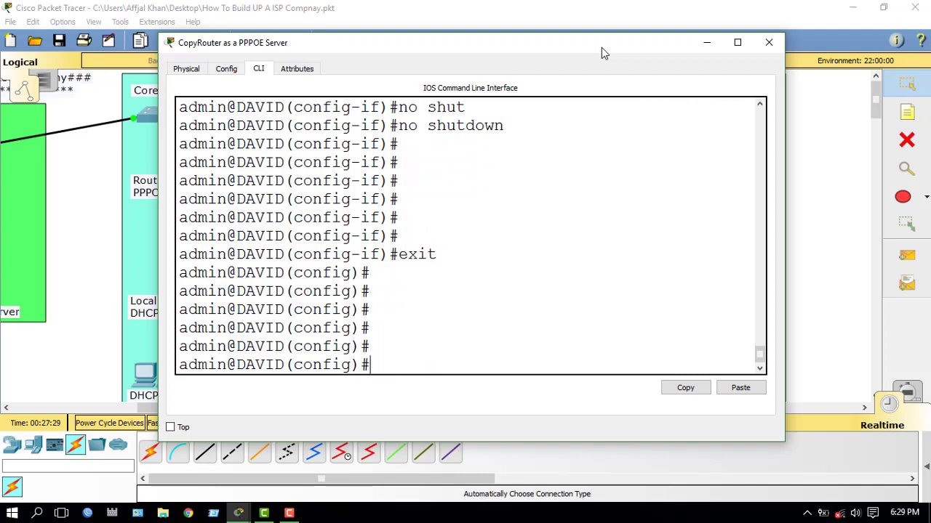
key("Return")
key("Return")
type("ex")
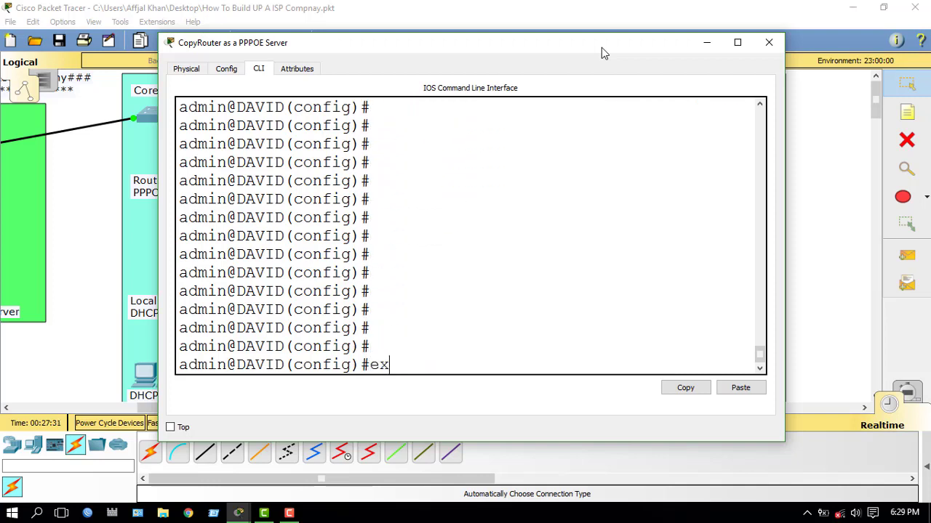
type("it")
key("Return")
key("Return")
key("Return")
key("Return")
key("Return")
key("Return")
key("Return")
key("Return")
type("copy run star")
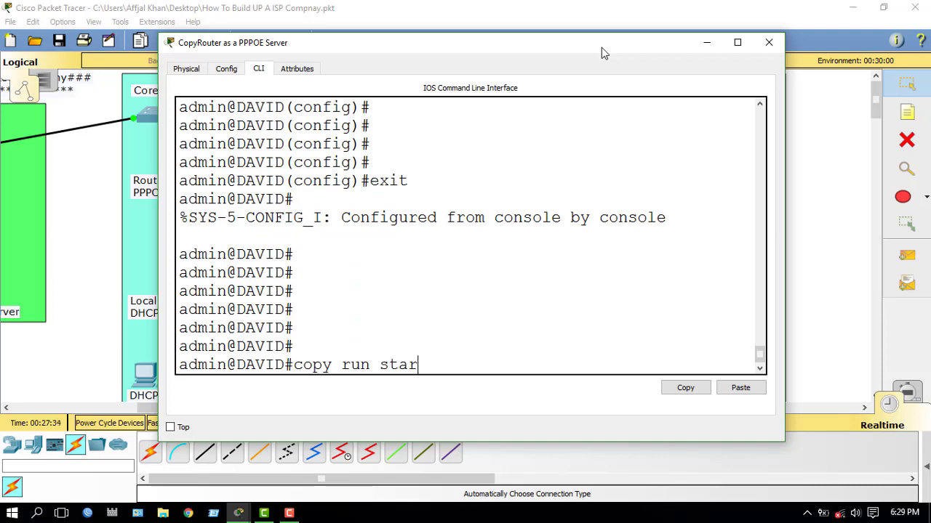
key("Tab")
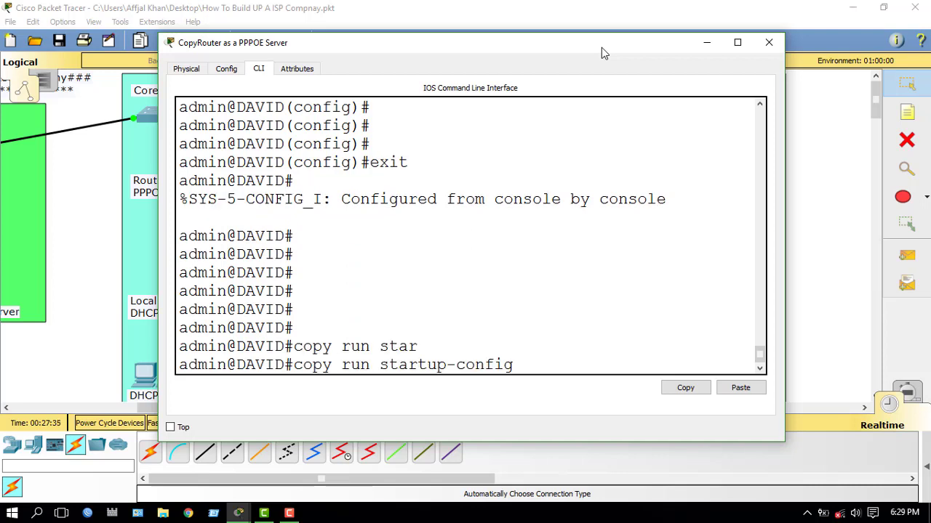
key("Return")
key("Return")
key("Return")
key("Return")
key("Return")
key("Return")
key("Return")
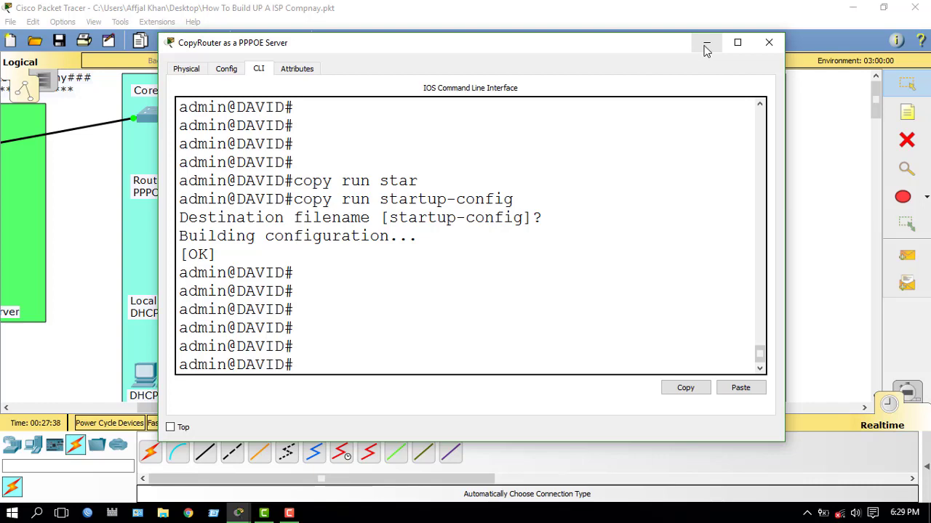
left_click_drag(617, 50, 651, 52)
left_click(740, 51)
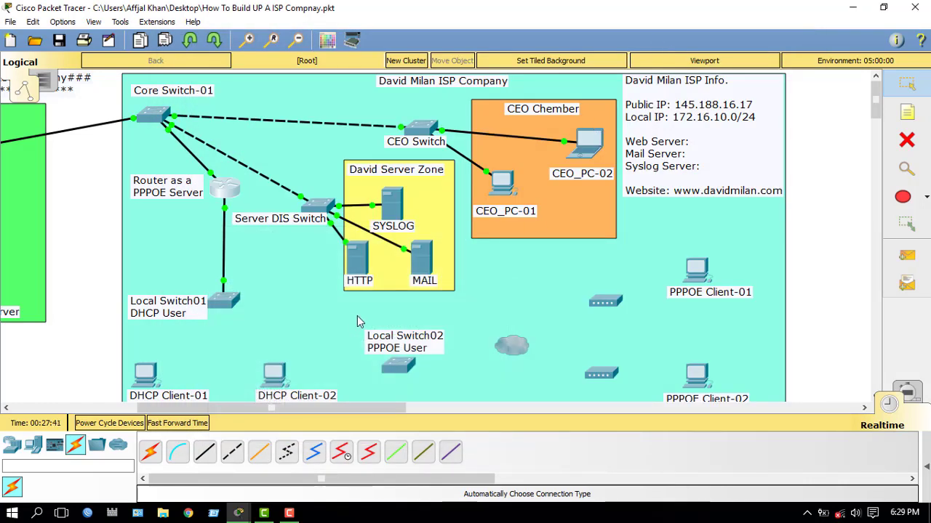
scroll(349, 318, "down", 3)
scroll(211, 357, "up", 3)
left_click(227, 193)
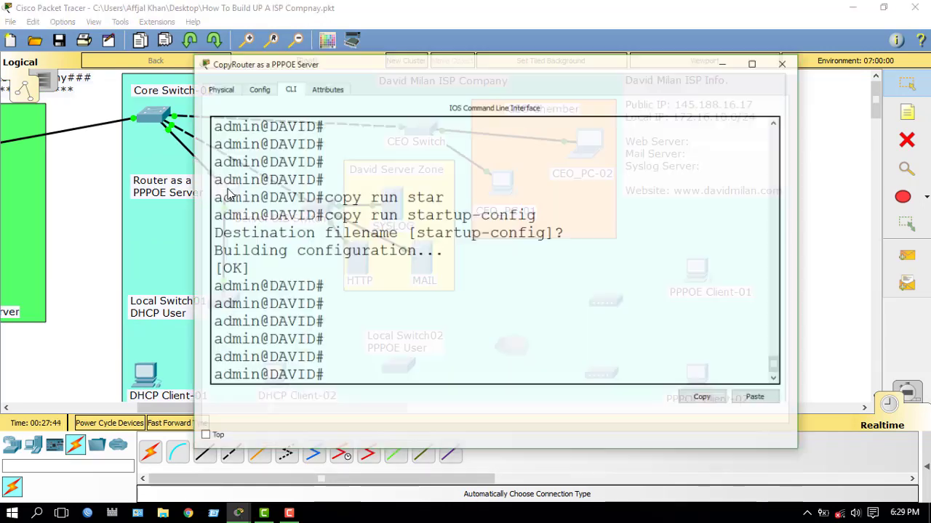
left_click_drag(363, 53, 416, 49)
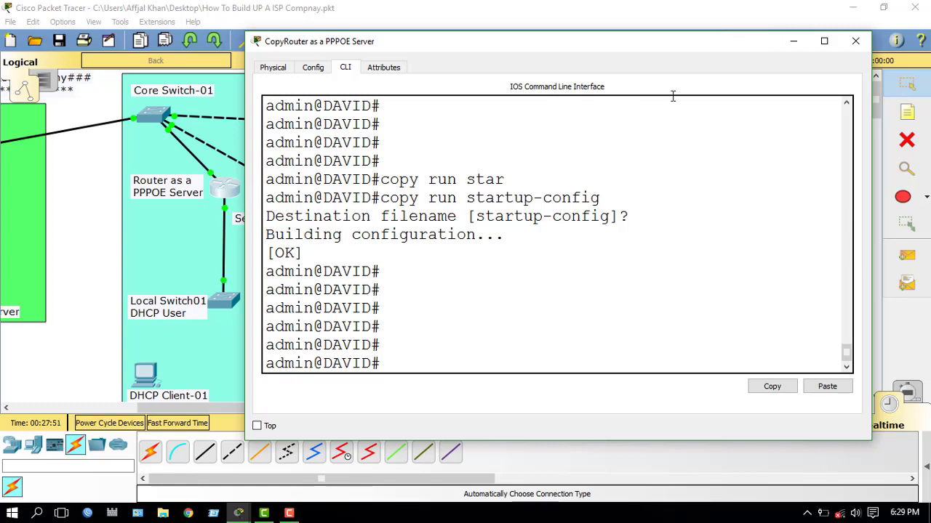
left_click(793, 42)
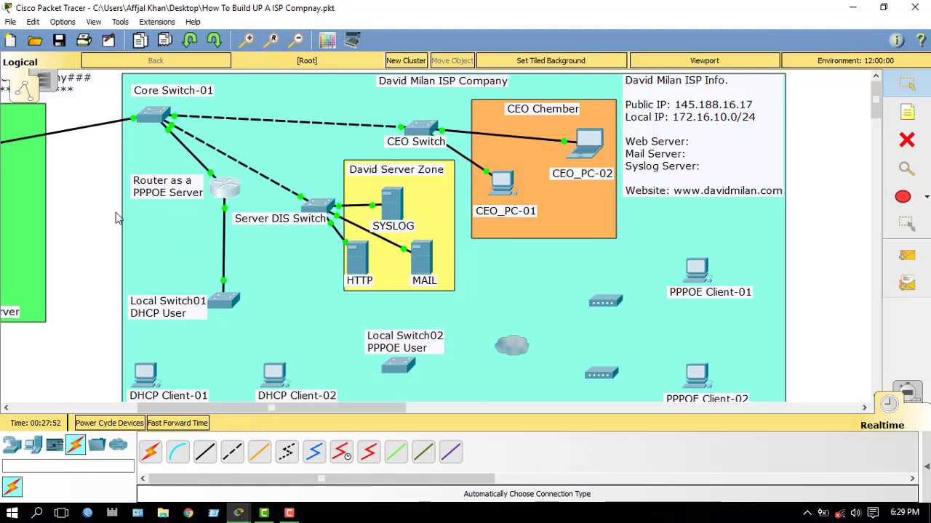
mouse_move(229, 192)
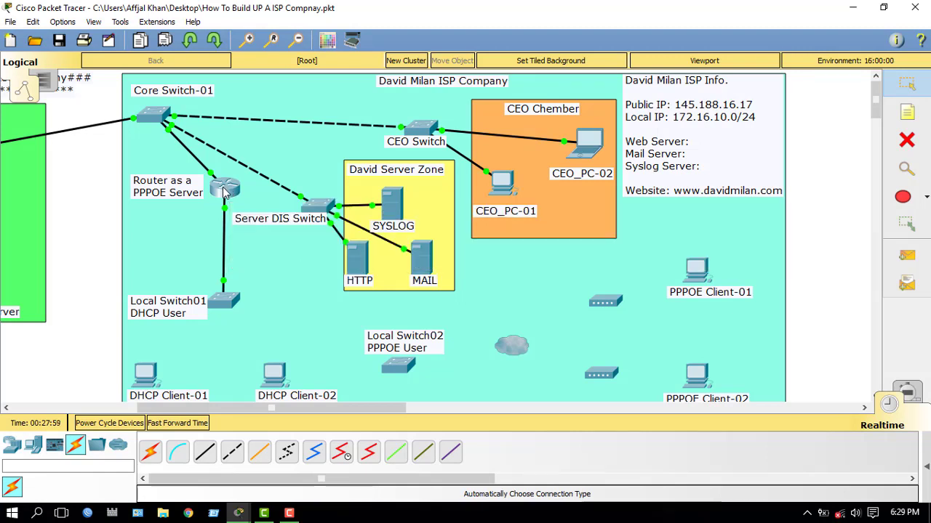
left_click(225, 190)
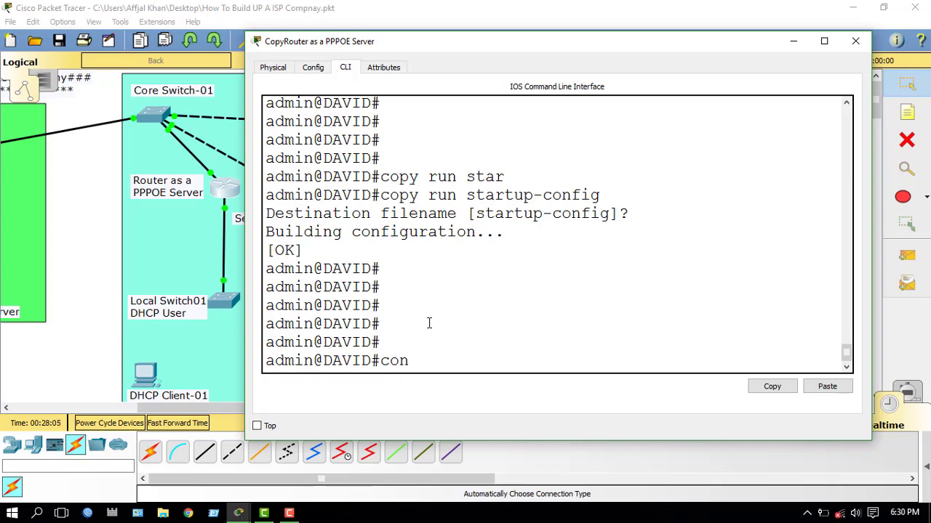
Step: Enter global configuration mode with configure terminal
type("ft")
key("Tab")
key("BackSpace")
key("Tab")
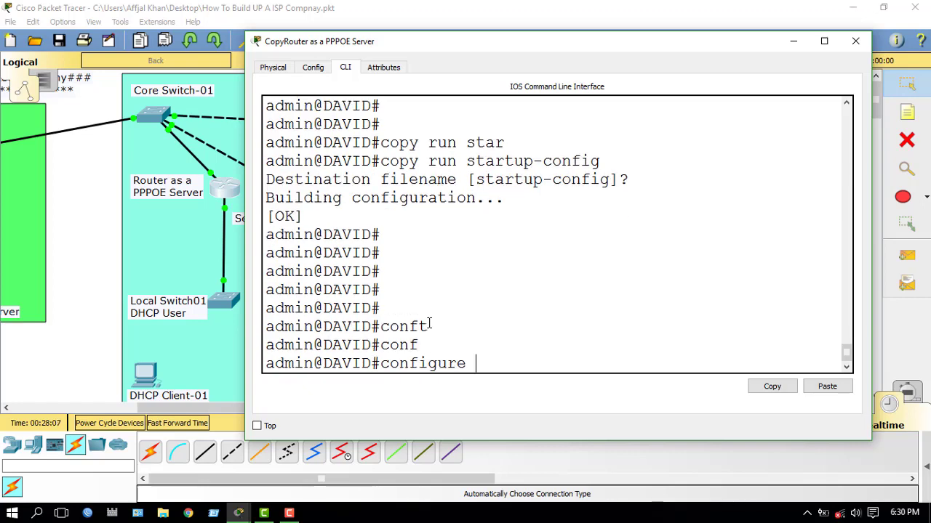
type("ter")
key("Tab")
key("Return")
key("Return")
key("Return")
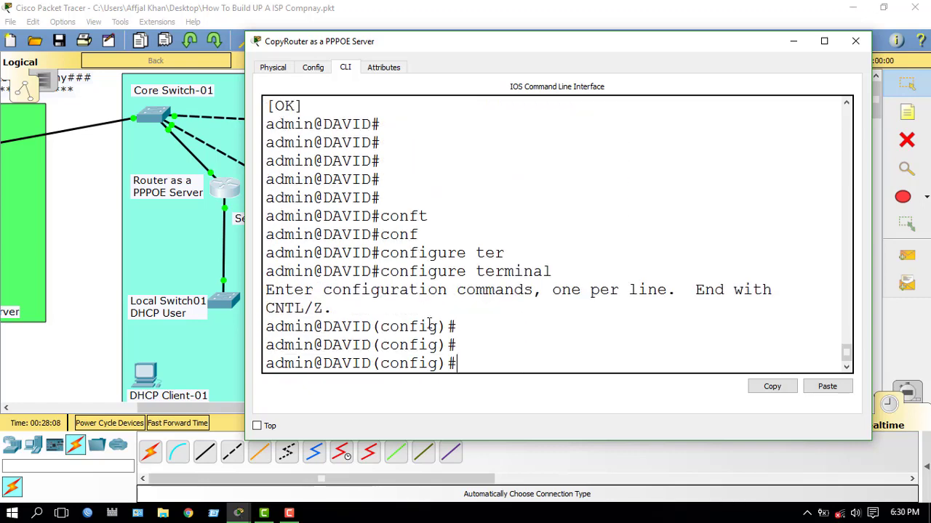
Step: Create a new ip dhcp pool on the router
type("ip dhcp")
key("Tab")
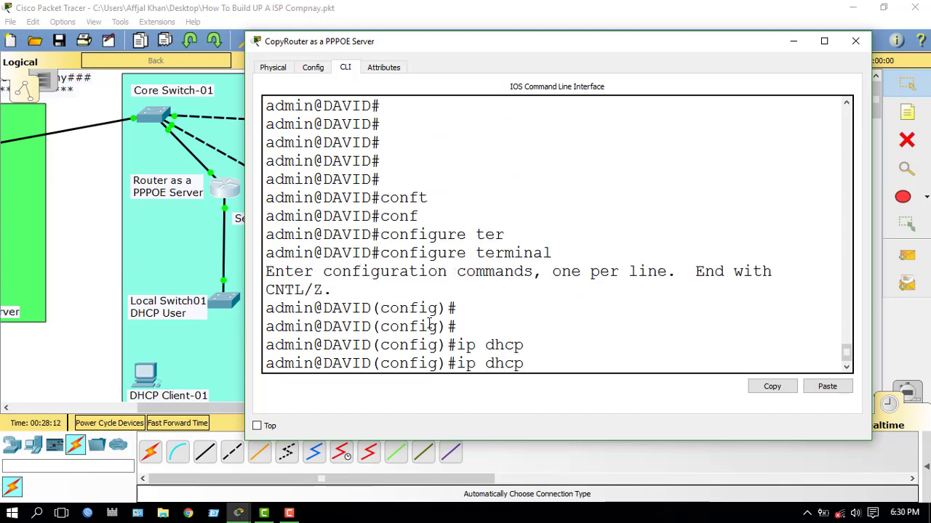
type("poo")
key("Tab")
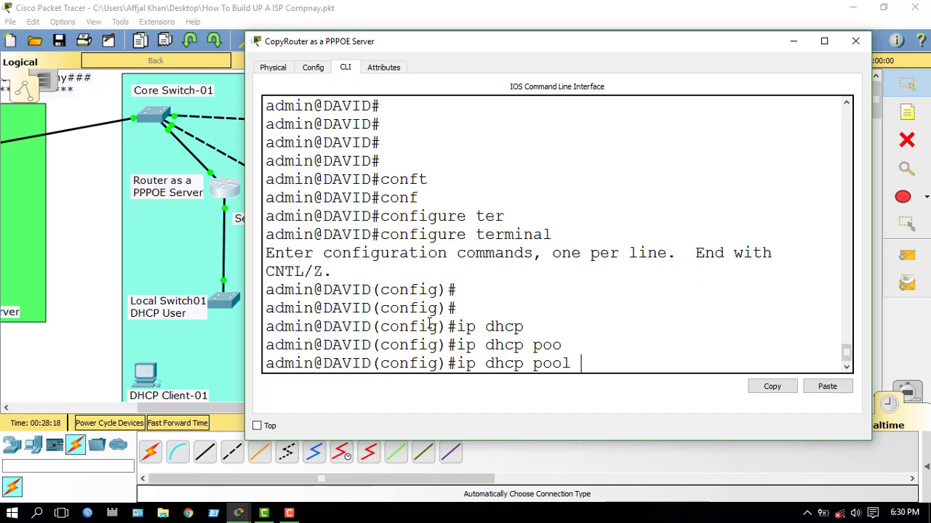
type("DAVID ?")
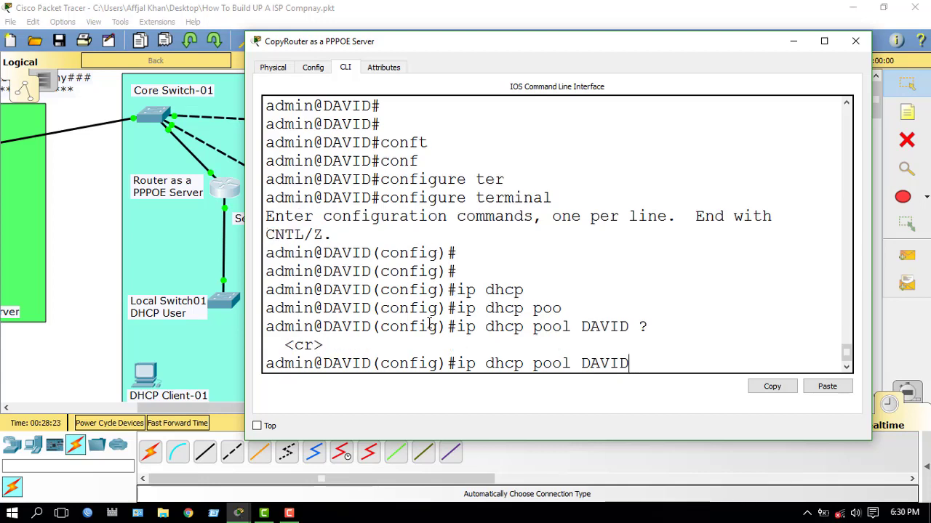
key("Return")
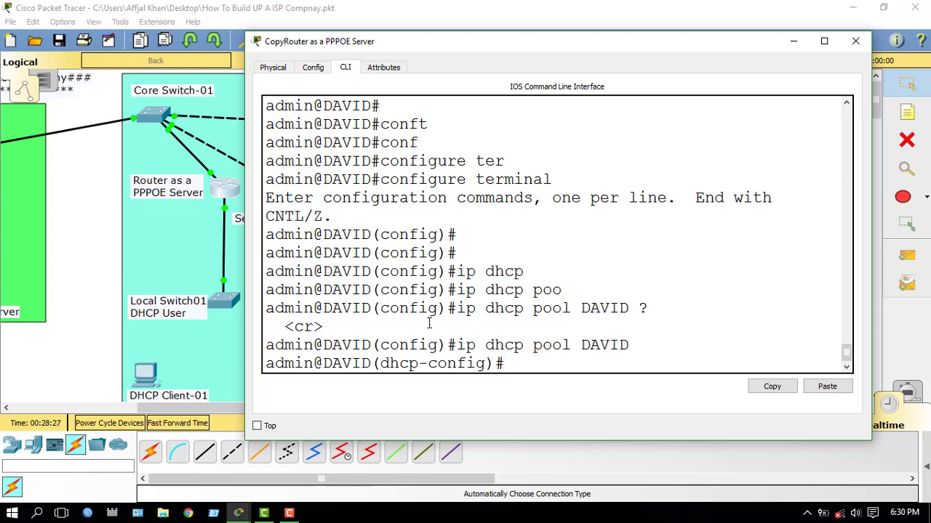
Step: Set the pool network to 172.16.10.1 255.255.255.0 and begin the default-router entry
type("ENT")
key("BackSpace")
key("BackSpace")
key("BackSpace")
type("net")
key("Tab")
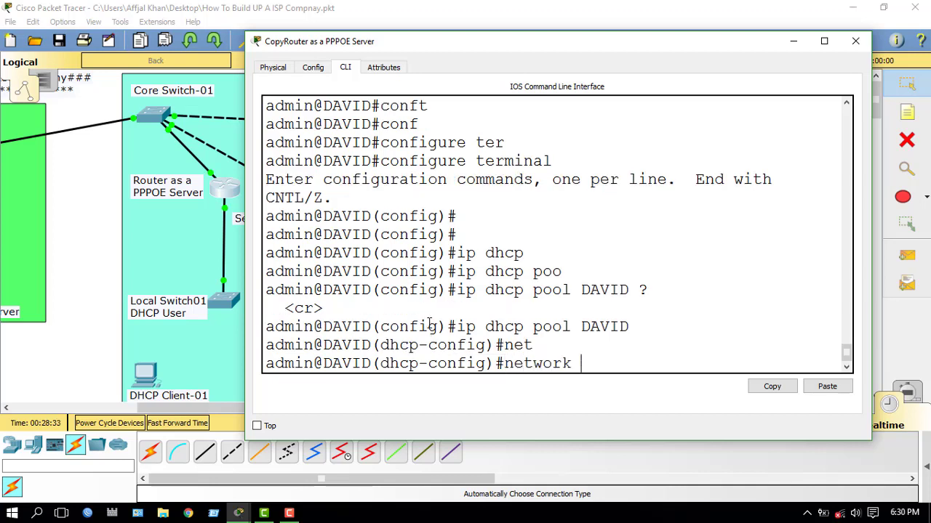
type("172.16.10.1")
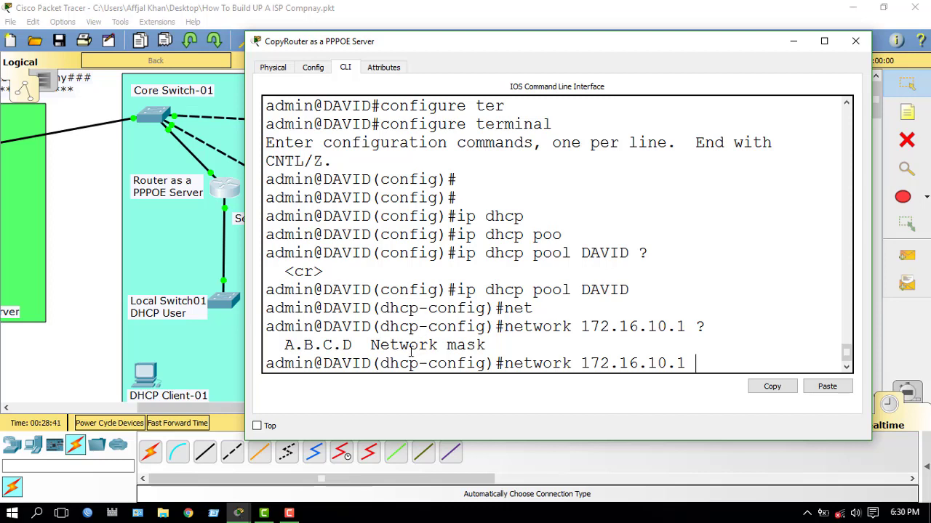
type(" ? 255.255.255")
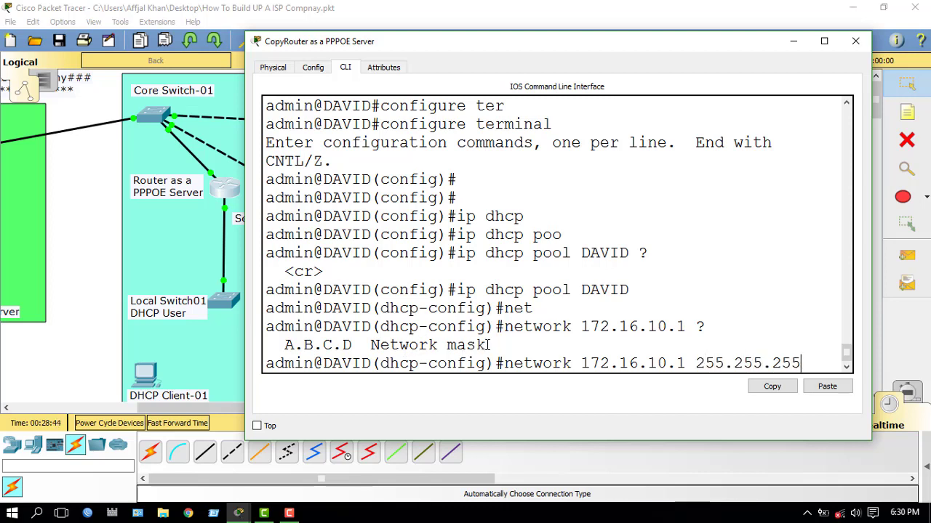
type(".0")
key("Return")
type("def")
key("Tab")
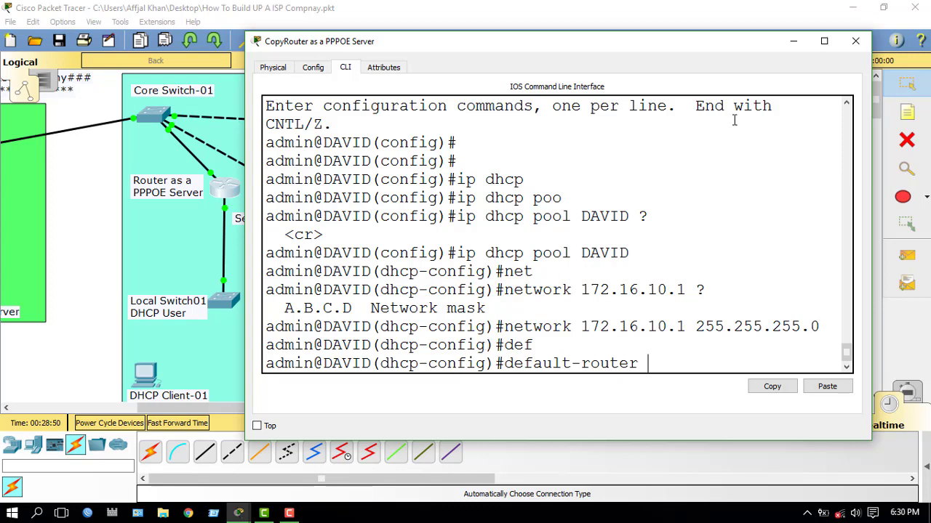
Step: Set the pool's default-router to 145.188.16.23 and dns-server to 145.188.17.2
left_click(793, 41)
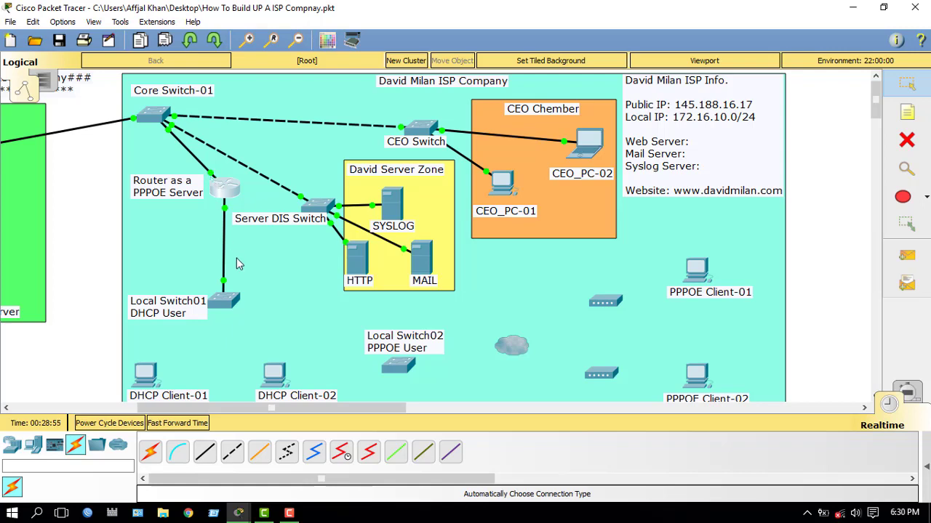
left_click(218, 193)
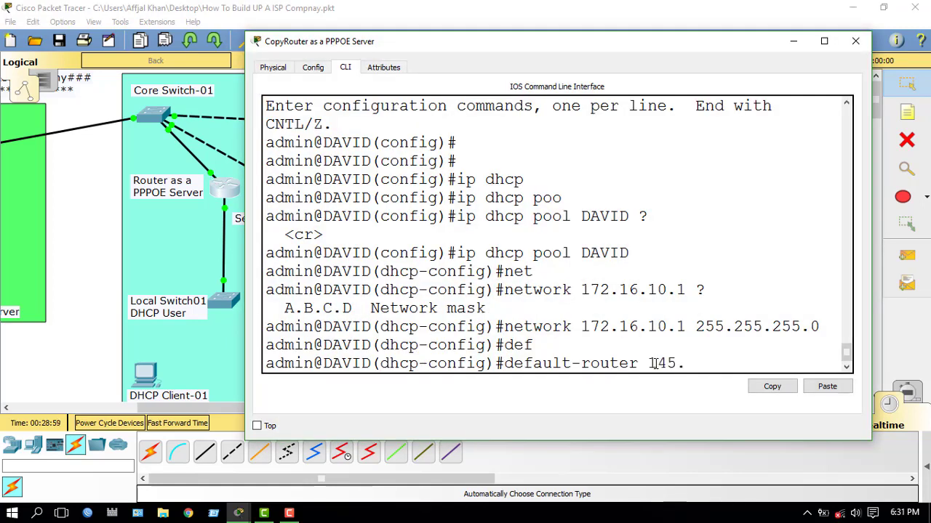
type("88.16.23")
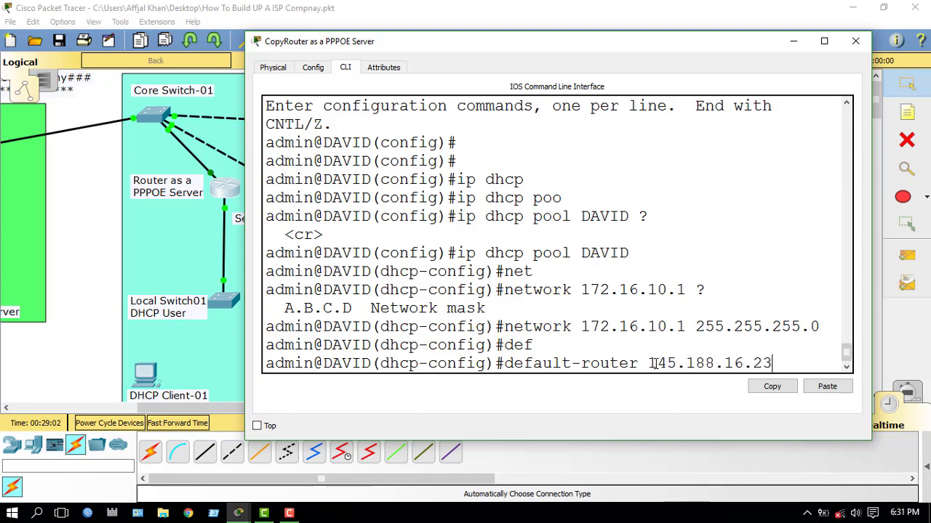
key("Return")
type("dn")
key("Tab")
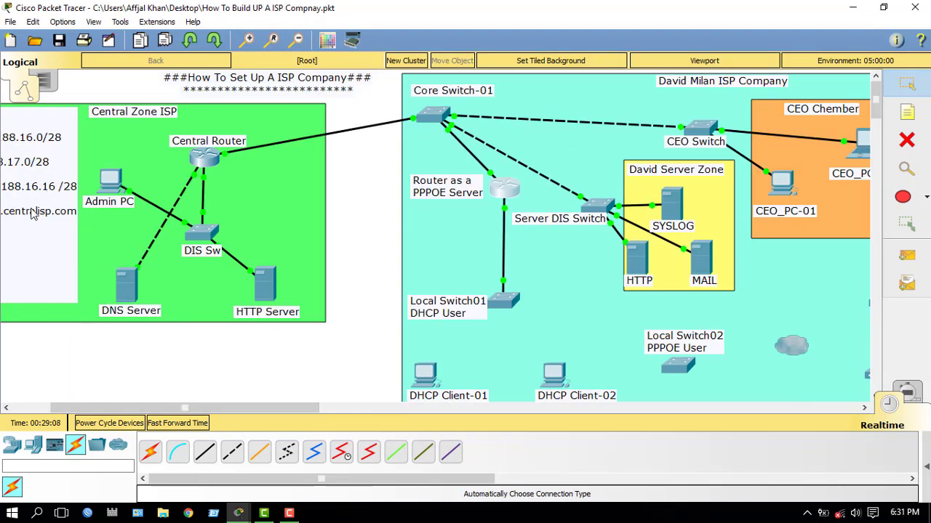
scroll(125, 415, "left", 3)
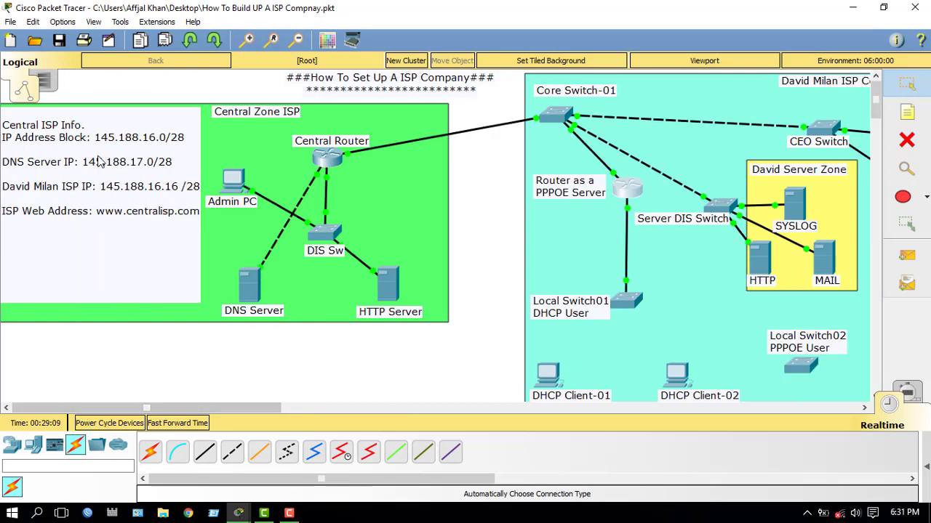
left_click(626, 190)
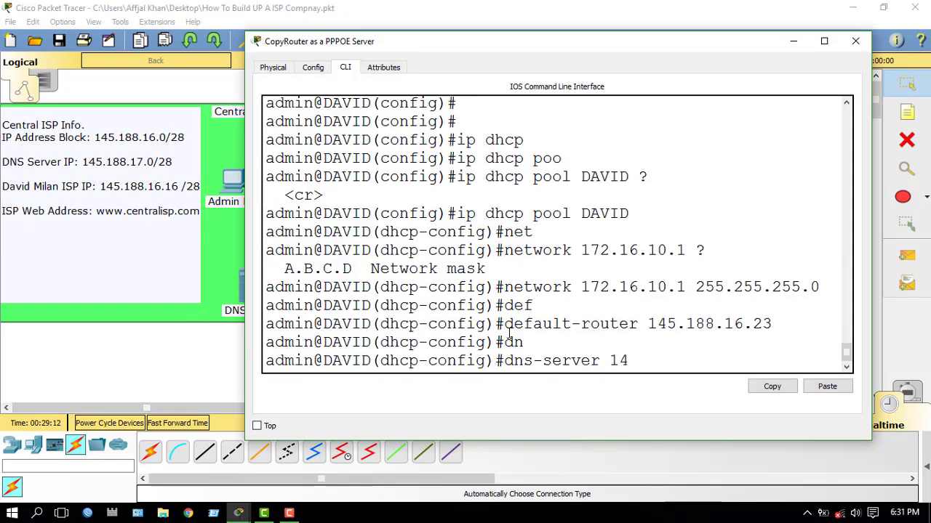
type("5.188.17.2")
key("Return")
key("Return")
key("Return")
key("Return")
key("Return")
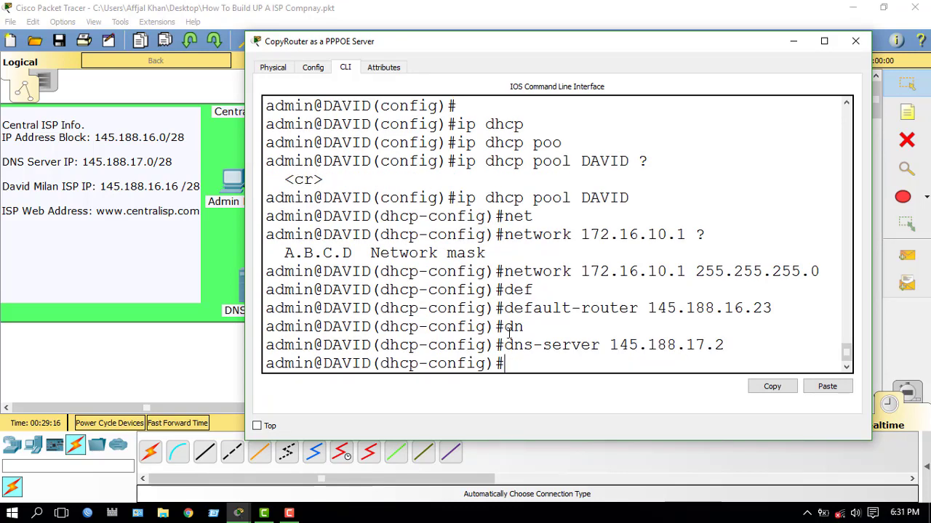
Step: Exit the DHCP pool and global configuration modes
type("exit")
key("Return")
key("Return")
key("Return")
key("Return")
key("Return")
key("Return")
key("Return")
key("Return")
key("Return")
key("Return")
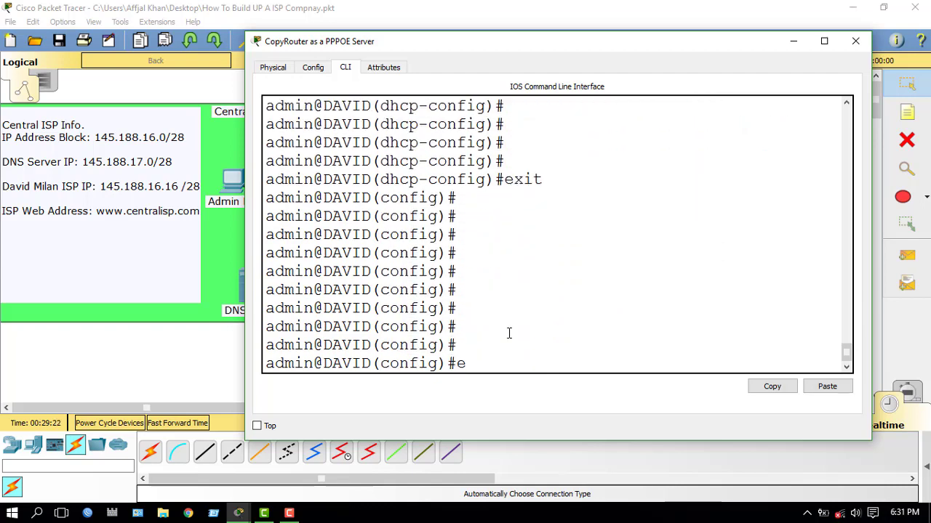
type("exit")
key("Return")
key("Return")
key("Return")
key("Return")
key("Return")
key("Return")
key("Return")
key("Return")
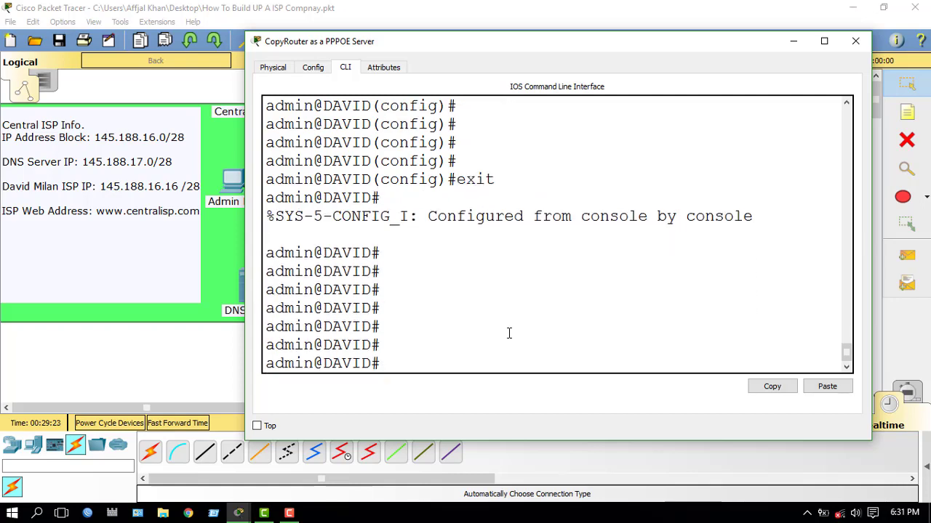
Step: Cable Local Switch01 to DHCP Client-01 and DHCP Client-02 with automatic connections
left_click(795, 42)
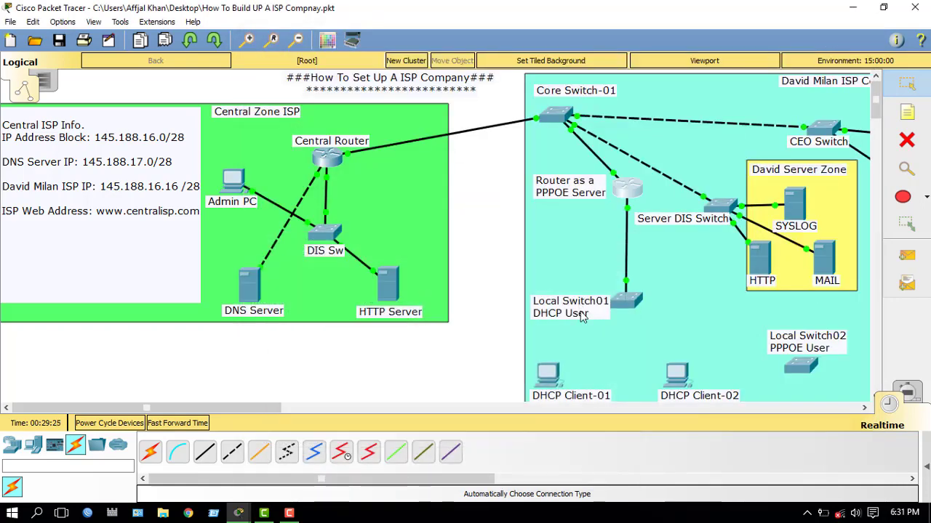
left_click_drag(236, 404, 320, 404)
scroll(437, 279, "down", 3)
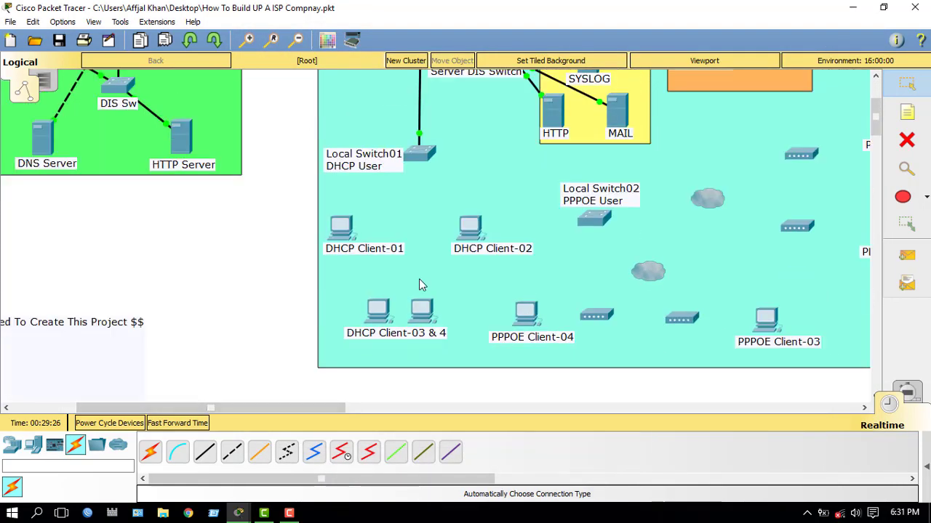
left_click(150, 451)
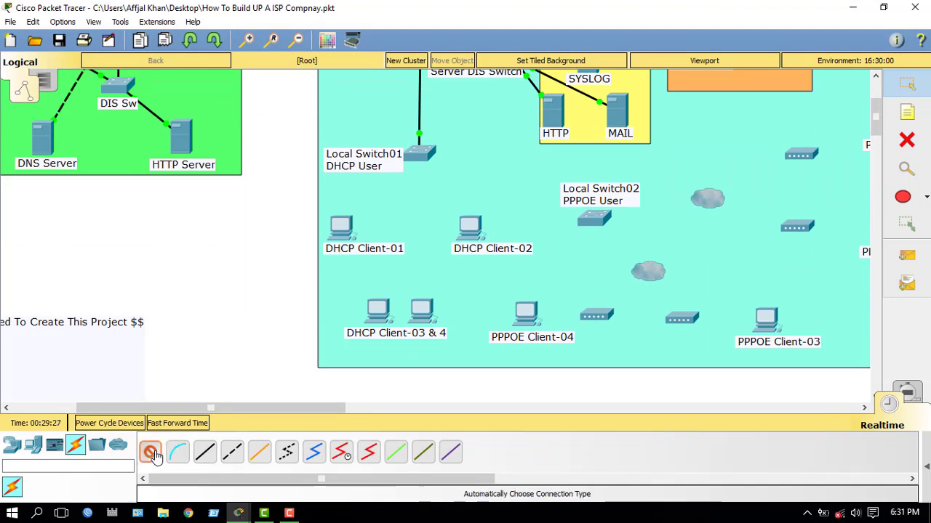
left_click(419, 152)
left_click(340, 225)
left_click(149, 451)
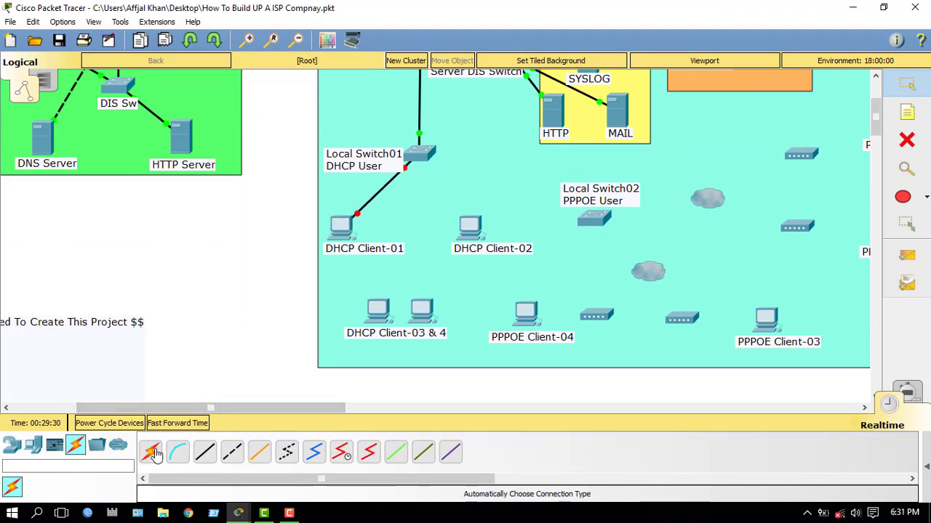
left_click(422, 155)
left_click(473, 231)
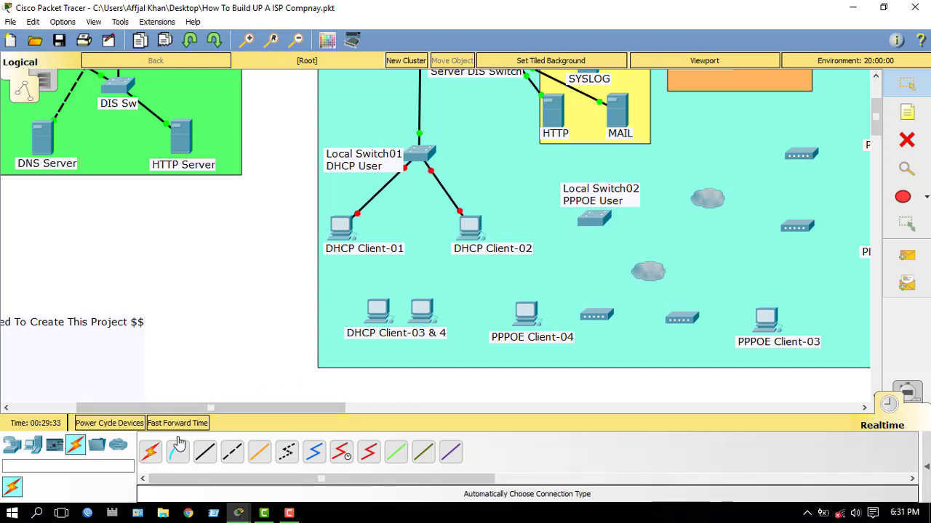
Step: Cable Local Switch01 to both DHCP Client-03 & 4 computers with automatic connections
left_click(150, 452)
left_click(420, 154)
left_click(375, 313)
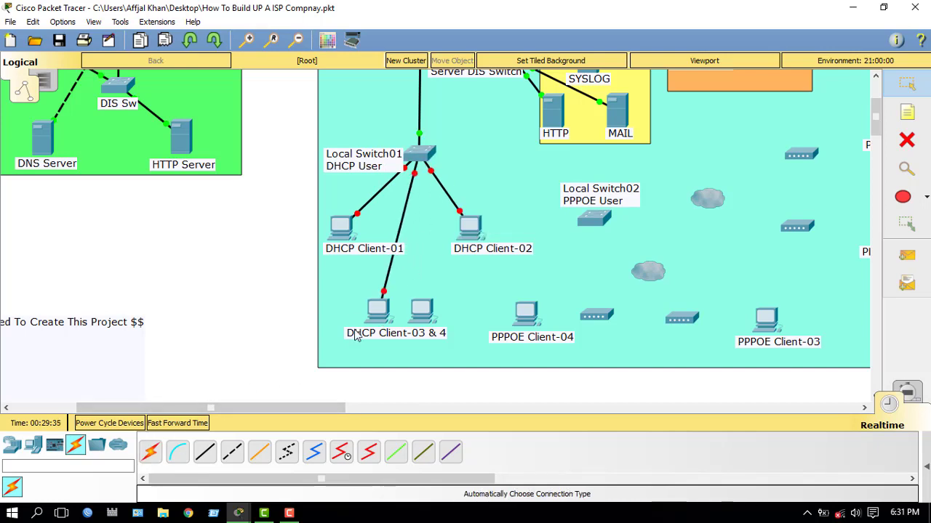
left_click(420, 154)
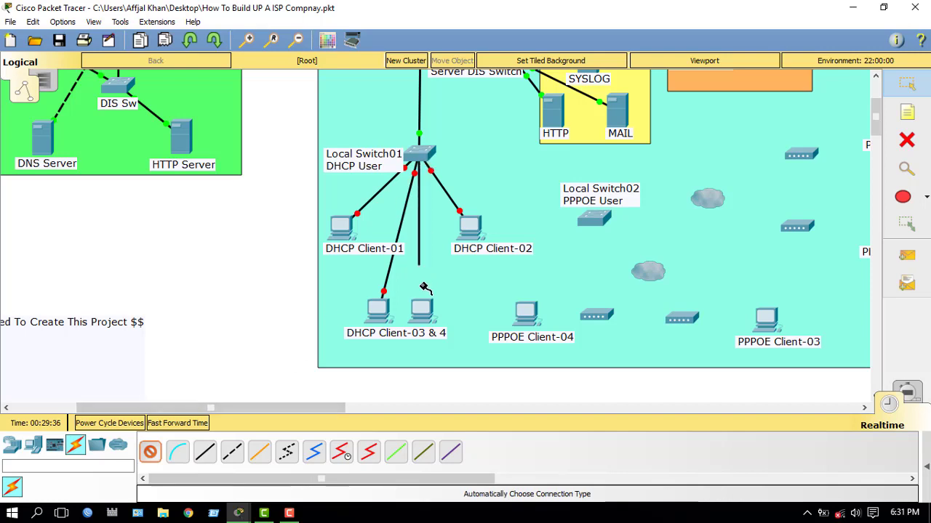
left_click(423, 311)
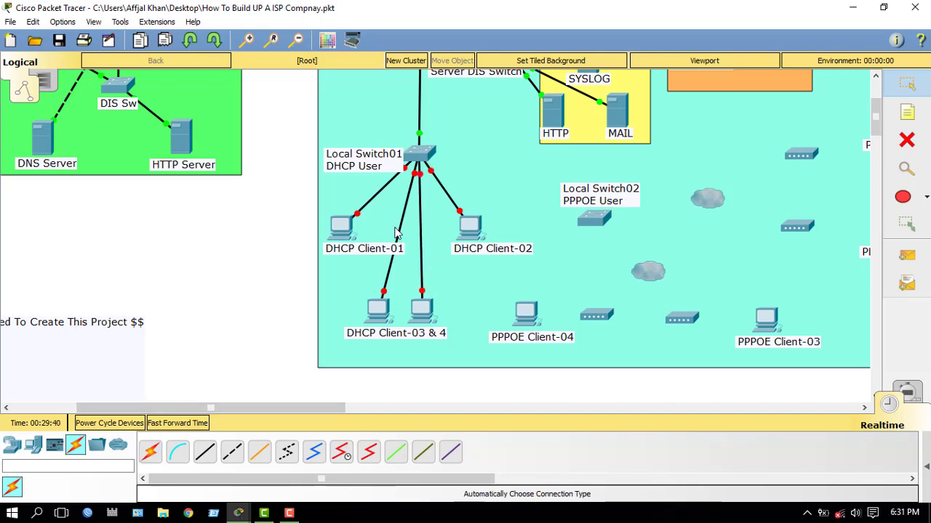
scroll(412, 238, "up", 3)
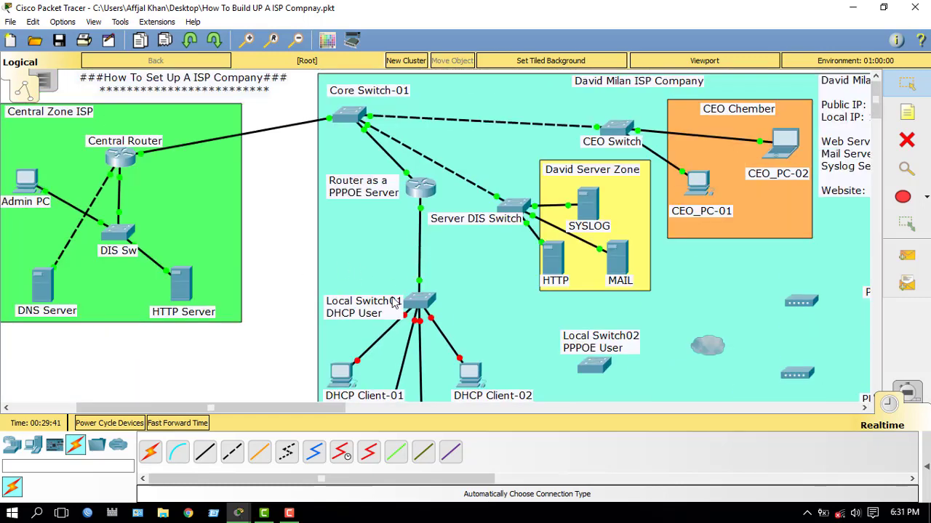
scroll(393, 303, "down", 3)
scroll(404, 318, "up", 2)
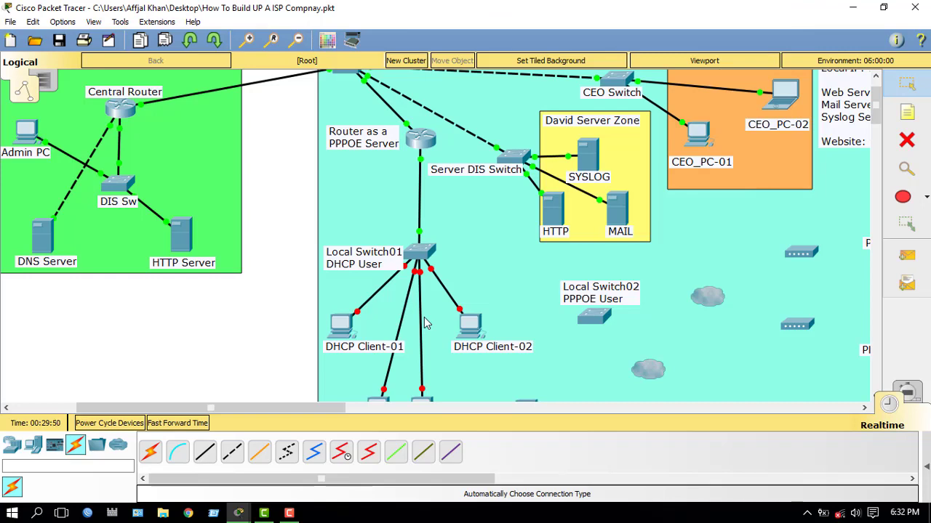
scroll(427, 323, "down", 2)
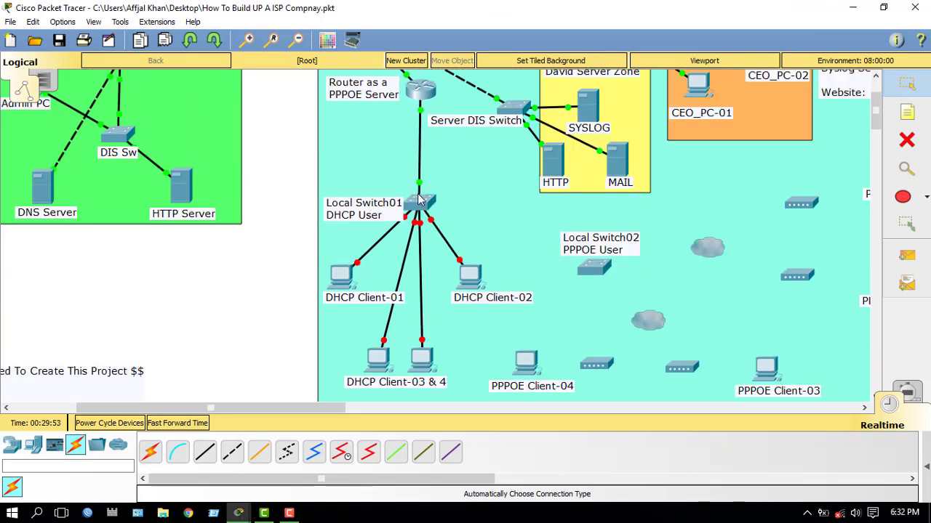
Step: Check Local Switch01's FastEthernet0/1 and FastEthernet0/2 interface settings in its Config tab
left_click(422, 212)
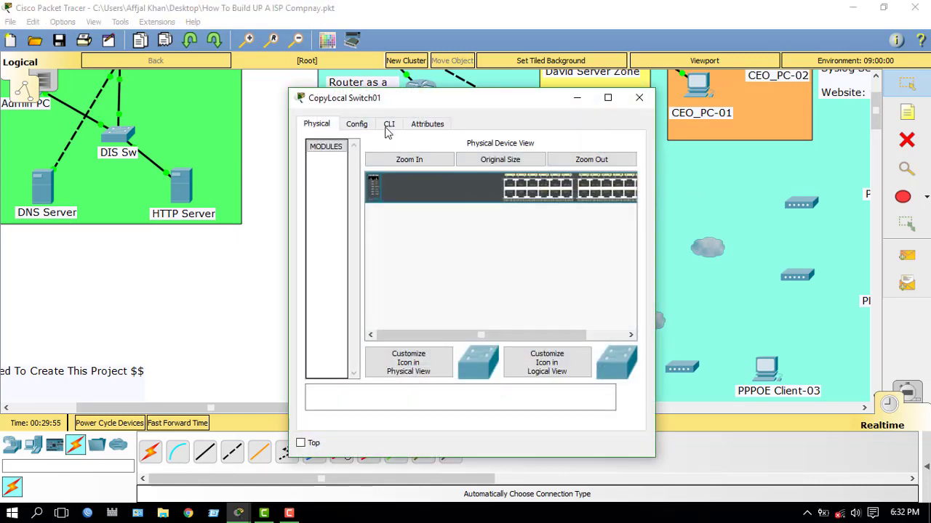
left_click(356, 124)
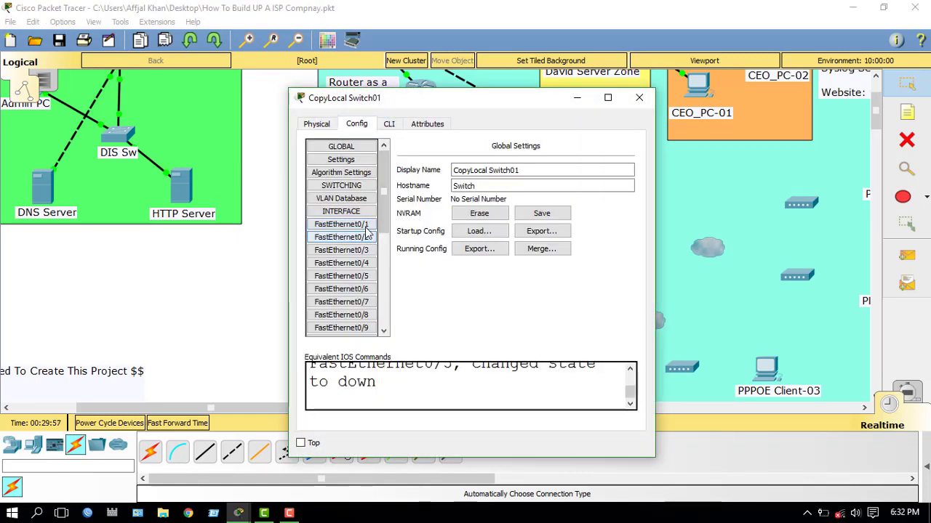
left_click(341, 224)
left_click(341, 237)
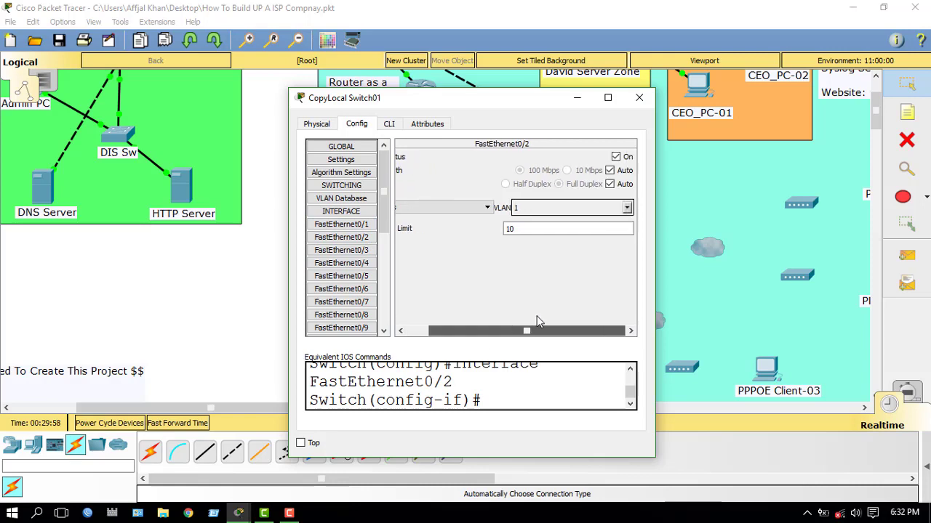
left_click(639, 97)
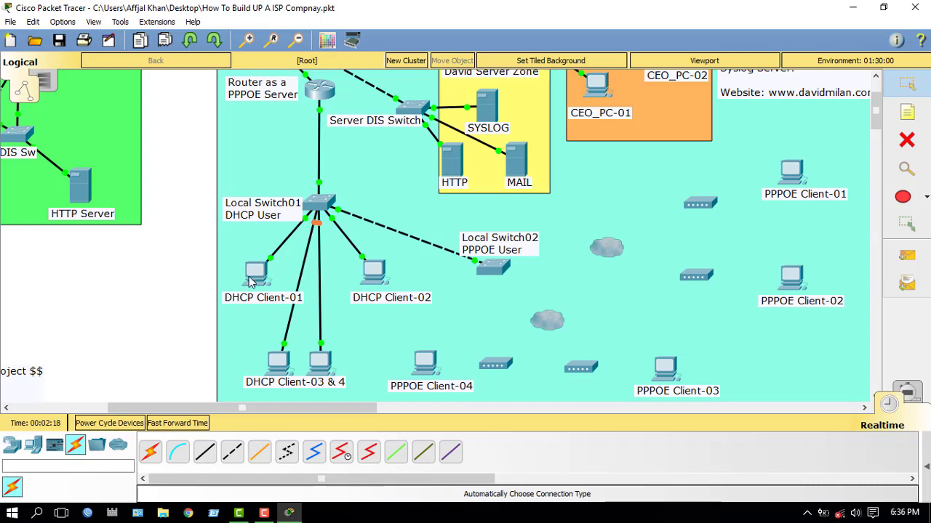
scroll(325, 268, "up", 2)
left_click(320, 138)
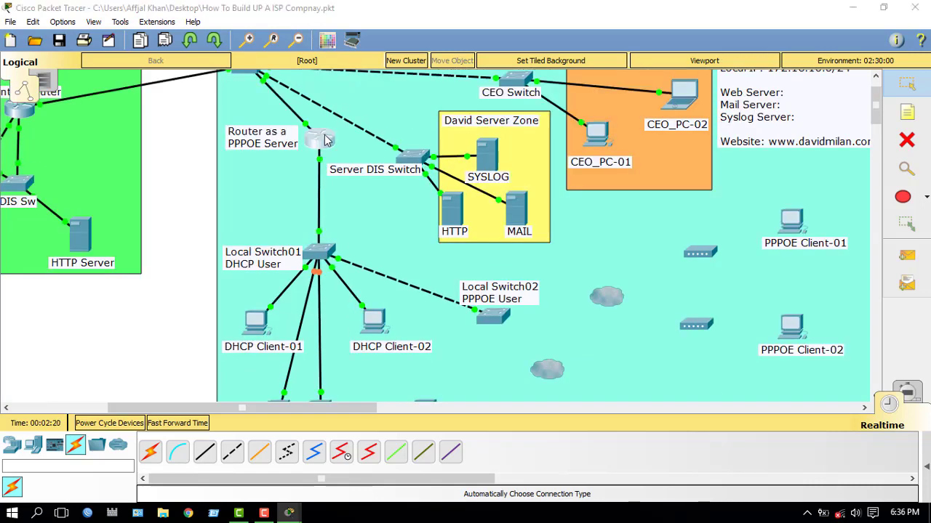
left_click(389, 123)
key("Return")
key("Return")
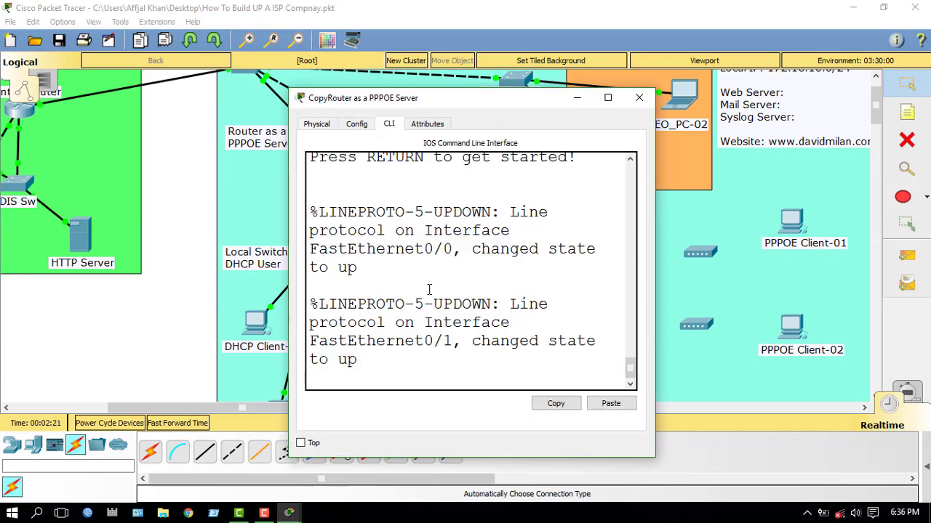
key("Return")
key("Return")
type("en")
key("Tab")
key("Return")
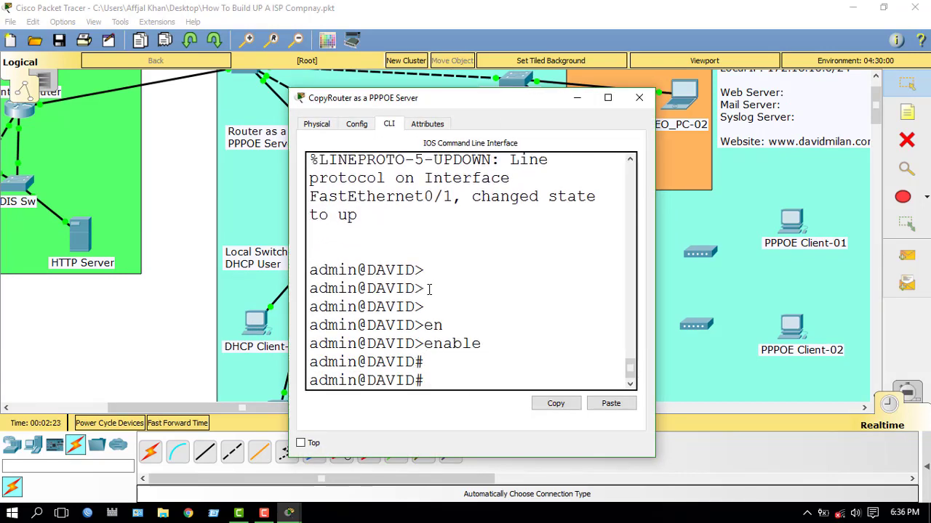
key("Return")
key("Return")
key("Return")
type("co")
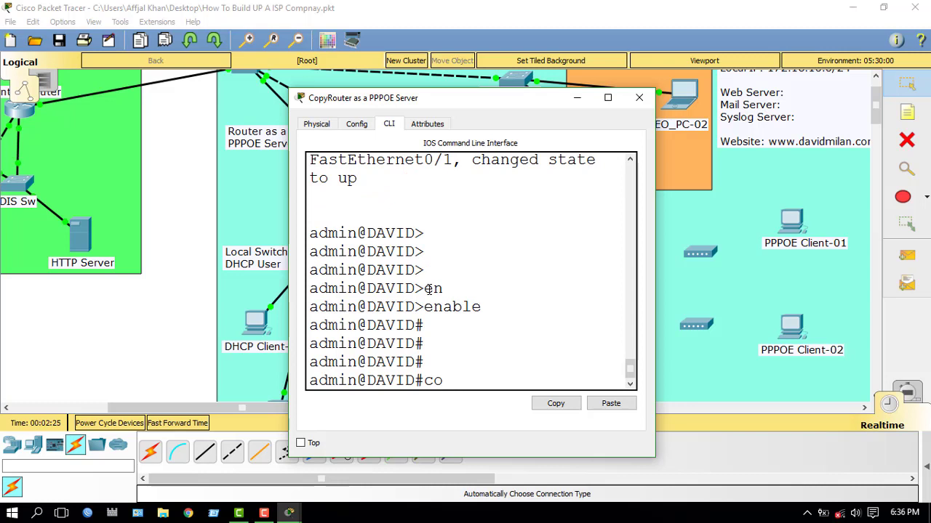
key("BackSpace")
key("BackSpace")
type("sh star")
key("Tab")
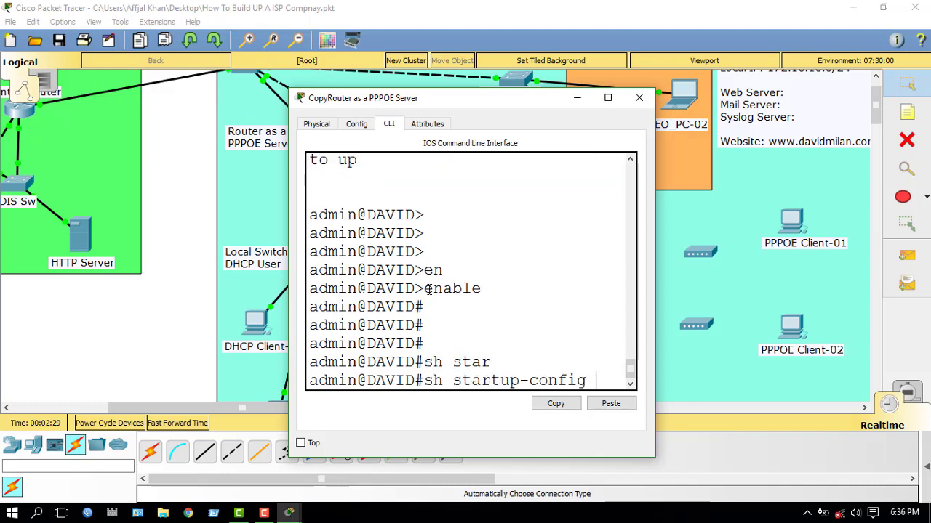
key("Return")
left_click(608, 98)
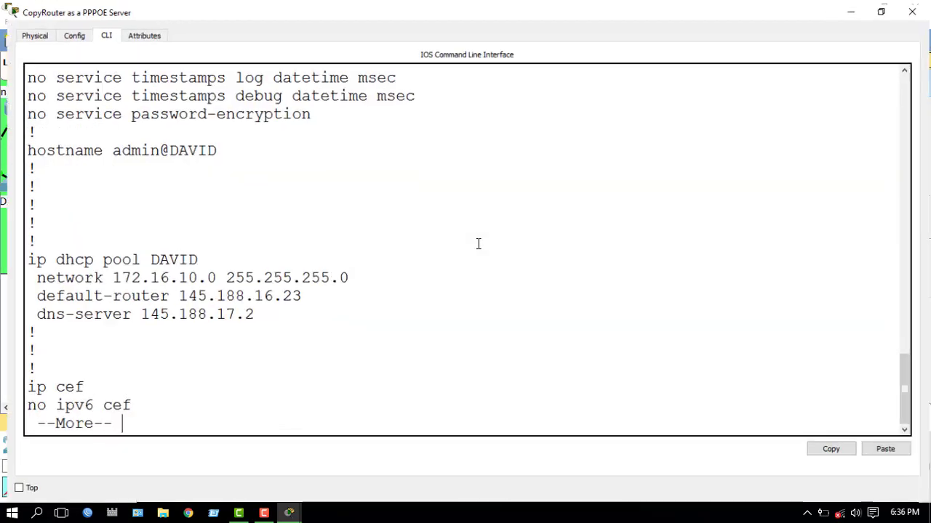
key("Return")
key("Return")
key("Return")
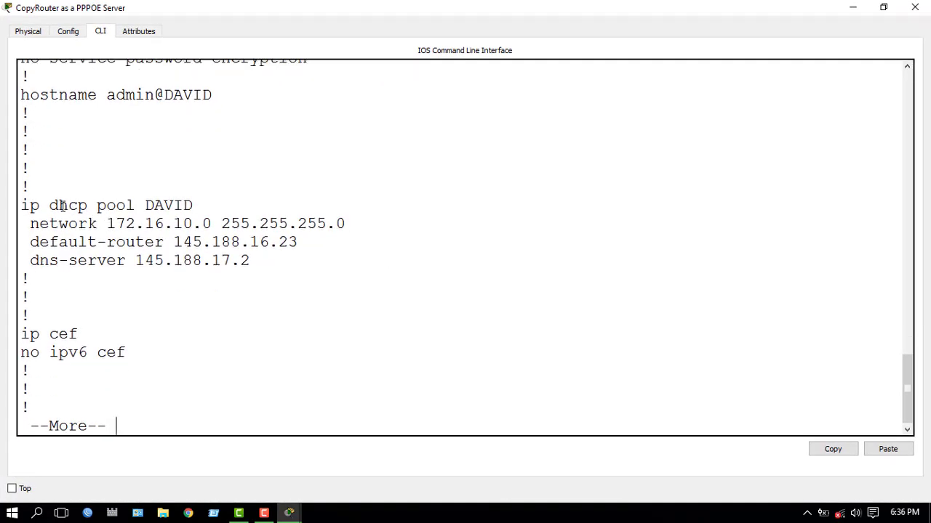
left_click_drag(25, 202, 269, 268)
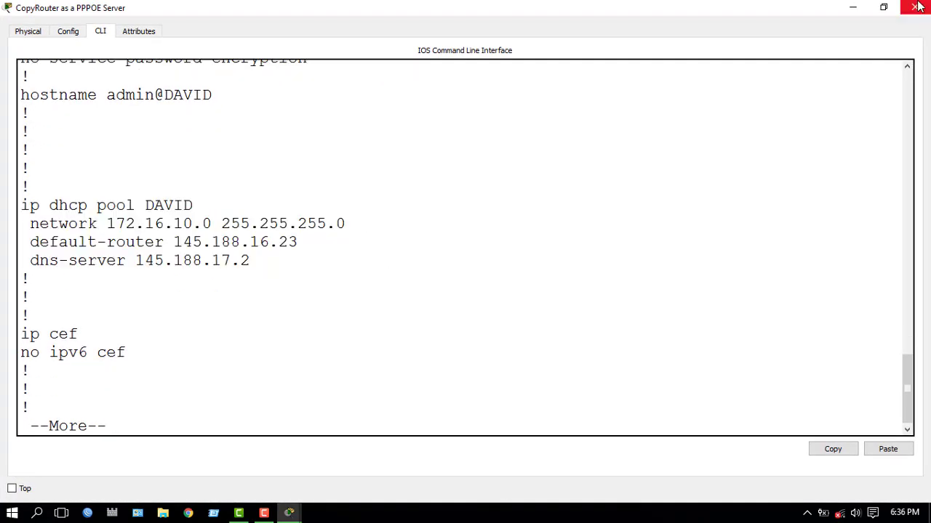
left_click(917, 7)
scroll(263, 229, "down", 3)
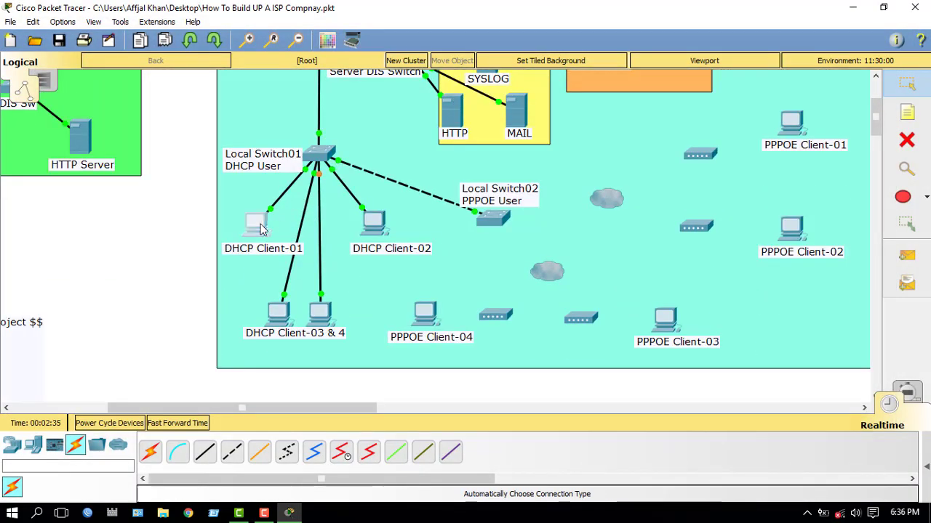
Step: Switch DHCP Client-01 and PC1 to obtain their IP configuration by DHCP
left_click(261, 230)
left_click(285, 125)
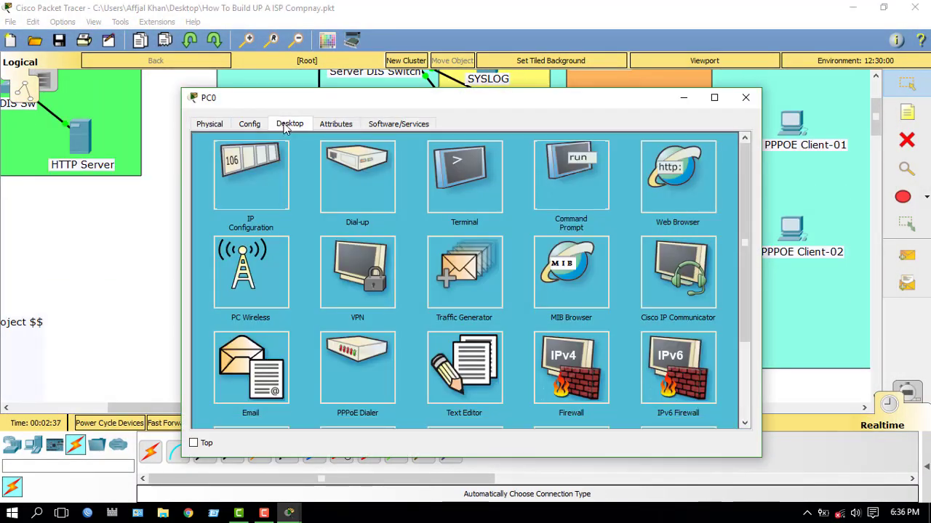
left_click(267, 208)
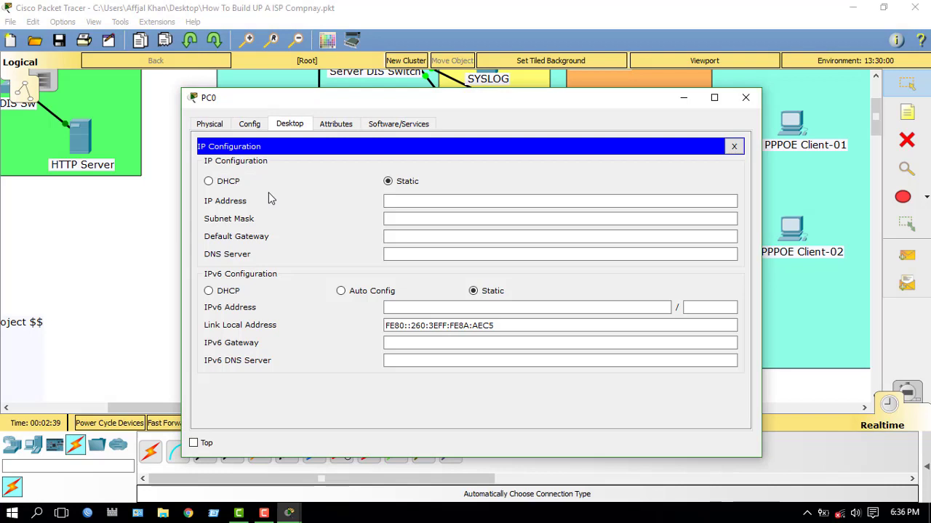
left_click(209, 182)
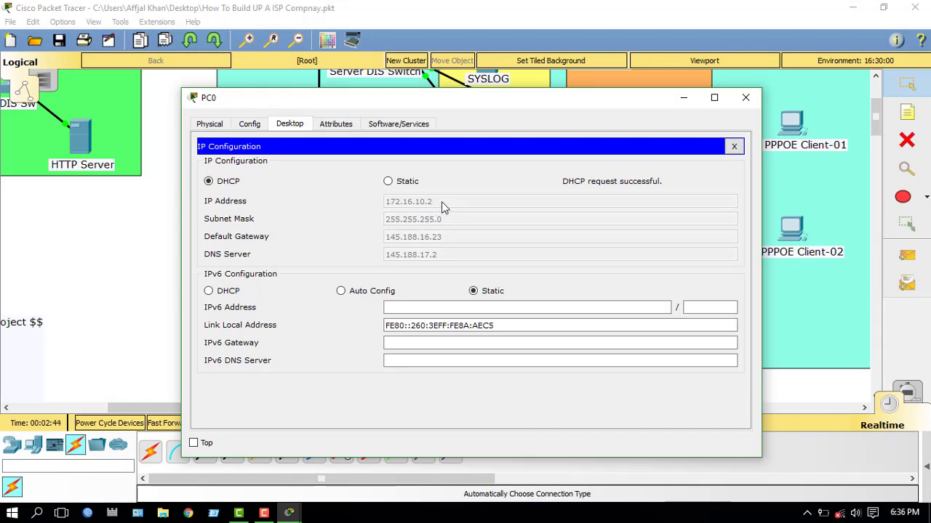
left_click(733, 146)
left_click(746, 97)
left_click(380, 229)
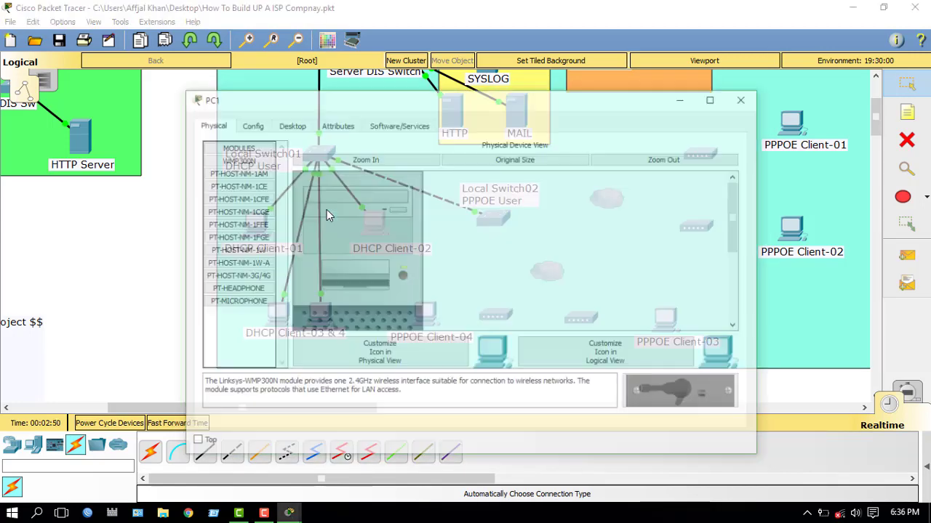
left_click(288, 124)
left_click(253, 191)
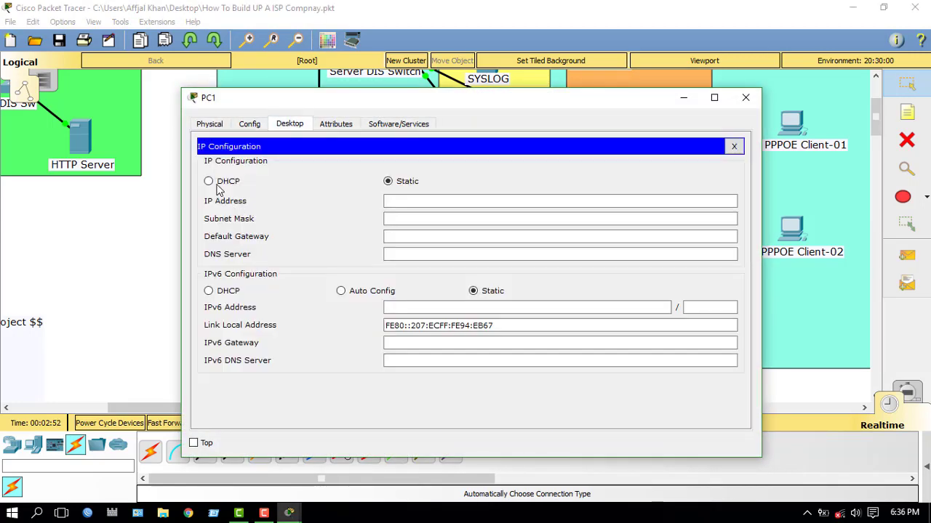
left_click(210, 181)
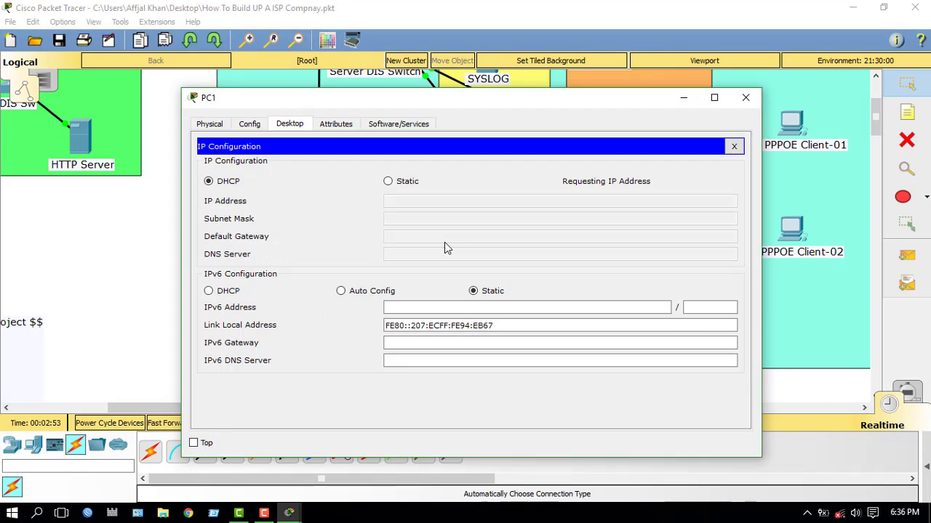
left_click(733, 146)
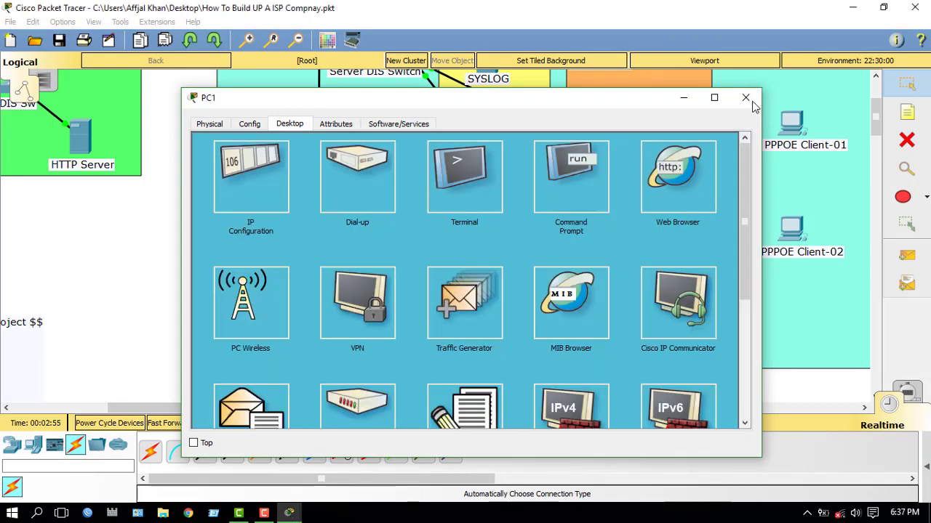
left_click(746, 97)
Step: Set PC2 and PC3 to DHCP, with PC2 leasing 172.16.10.4 and gateway 145.188.16.23
left_click(282, 320)
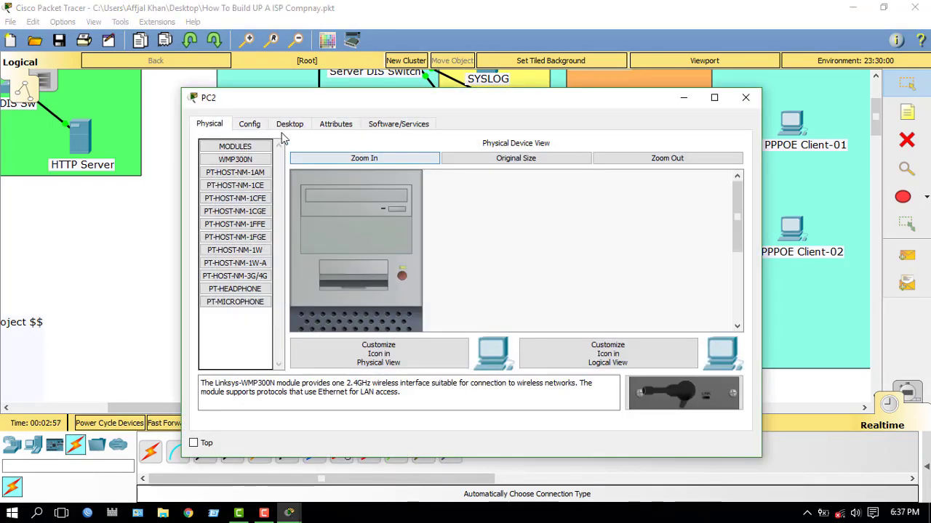
left_click(289, 125)
left_click(253, 191)
left_click(210, 181)
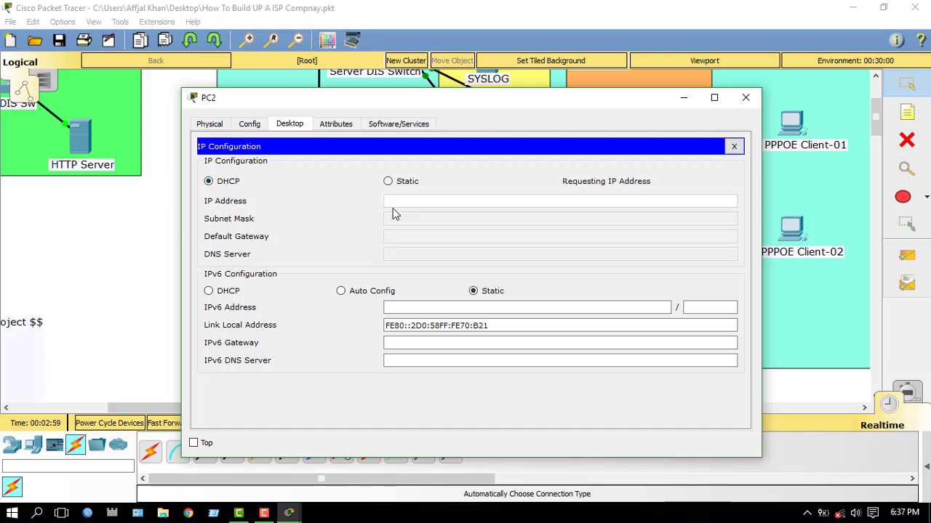
left_click(745, 98)
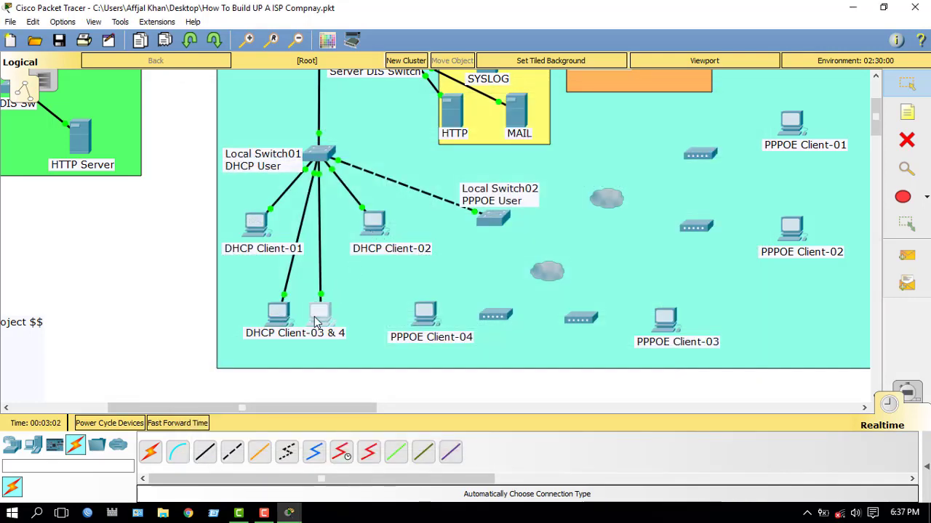
left_click(314, 316)
left_click(289, 124)
left_click(249, 180)
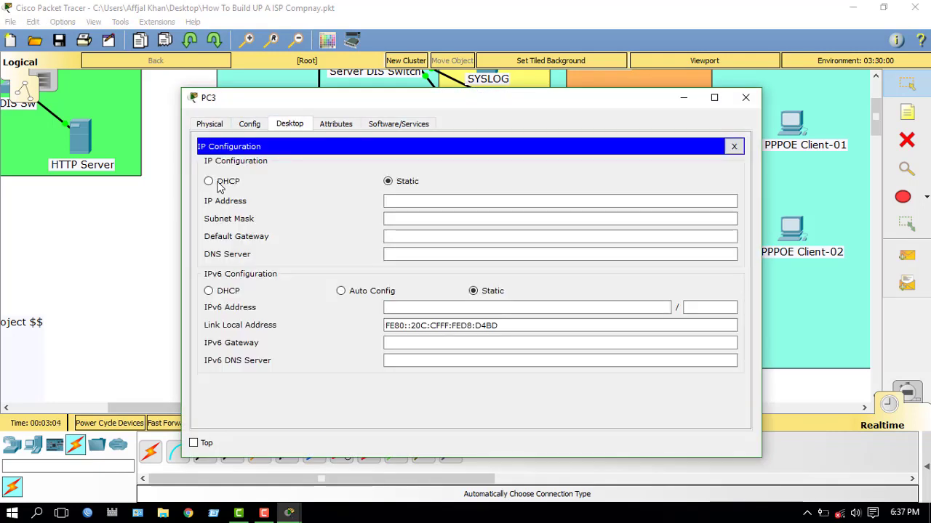
left_click(209, 181)
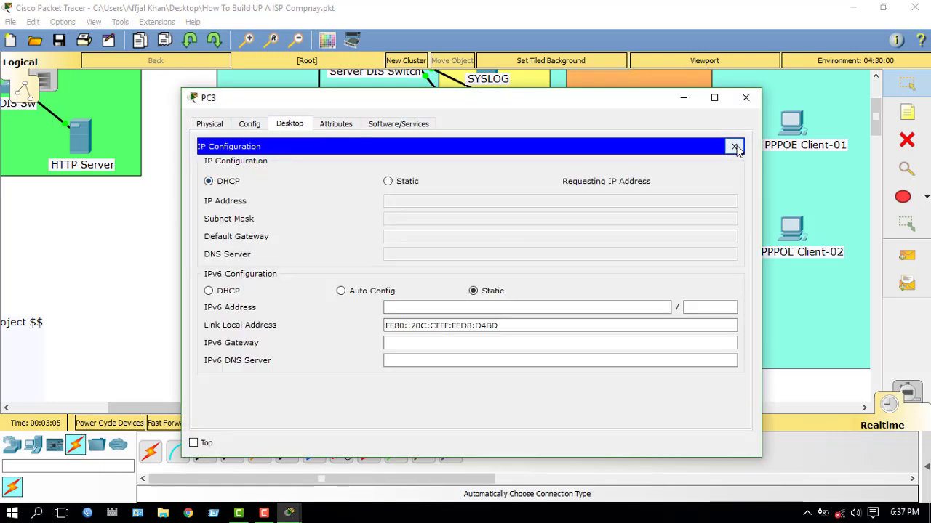
left_click(734, 147)
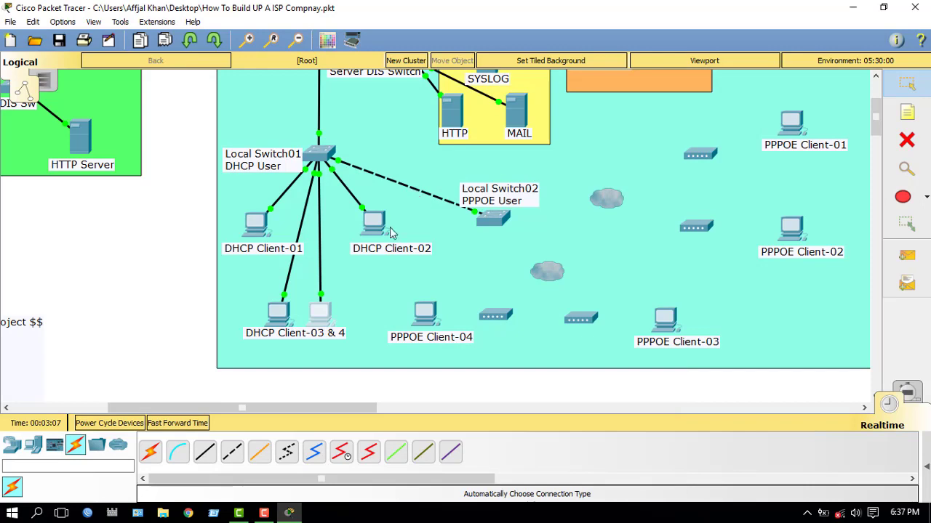
left_click(372, 224)
Step: Ping 172.16.10.1 from PC1's command prompt, getting 3 of 3 replies with 0% loss
left_click(538, 185)
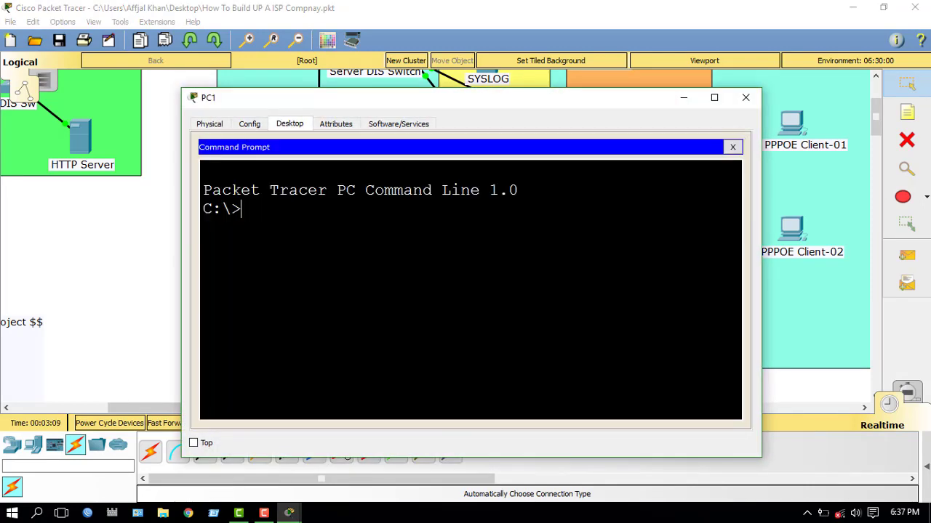
type("ping 172.16.")
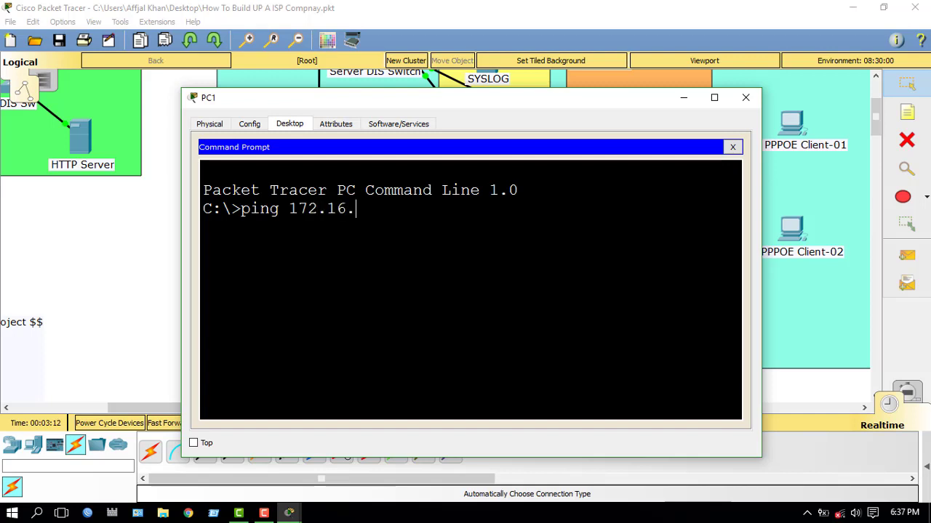
type("10.1")
key("Return")
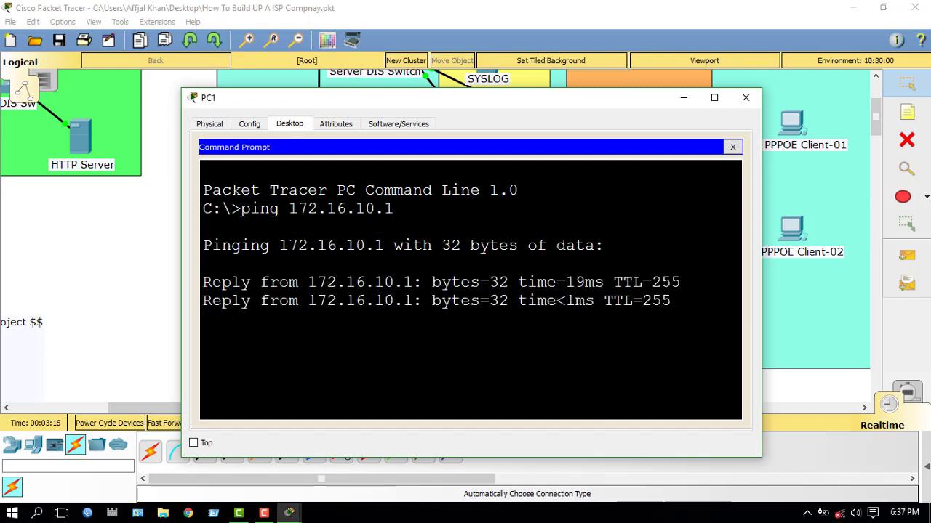
key("ctrl+c")
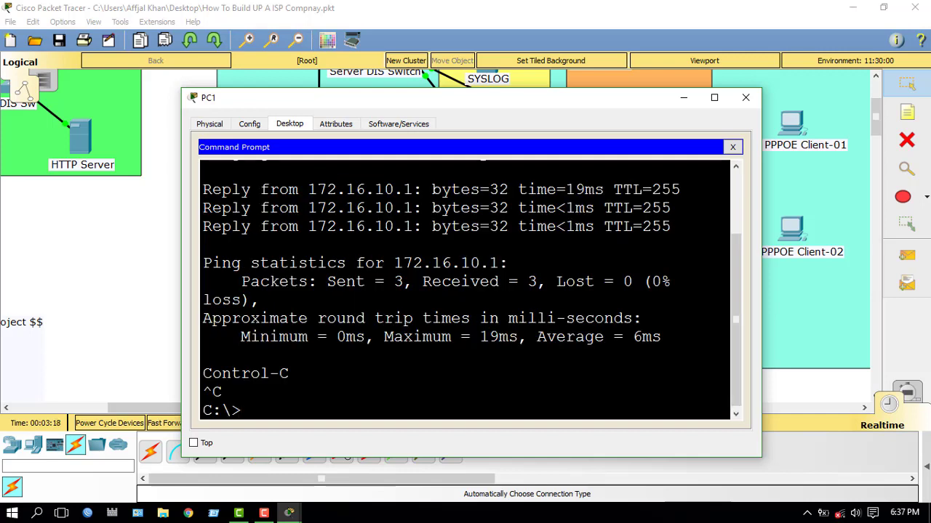
left_click(732, 147)
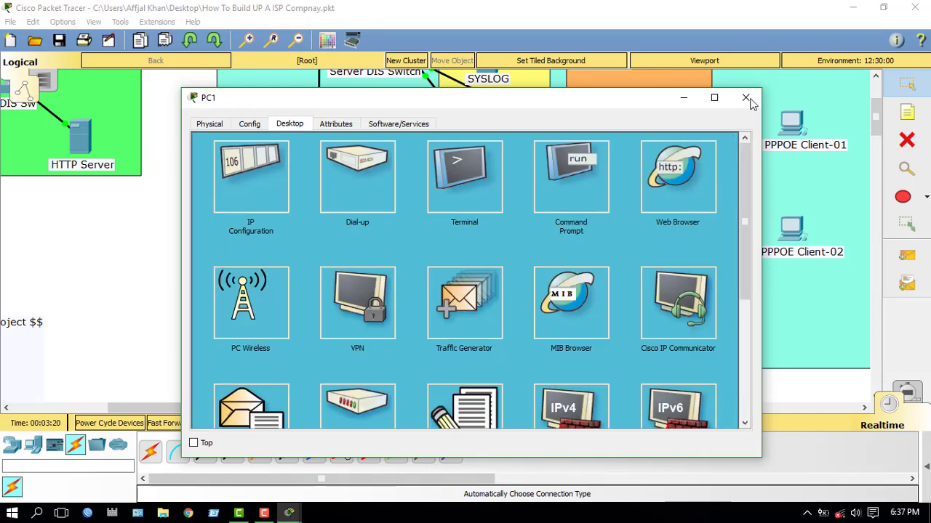
key("alt+F4")
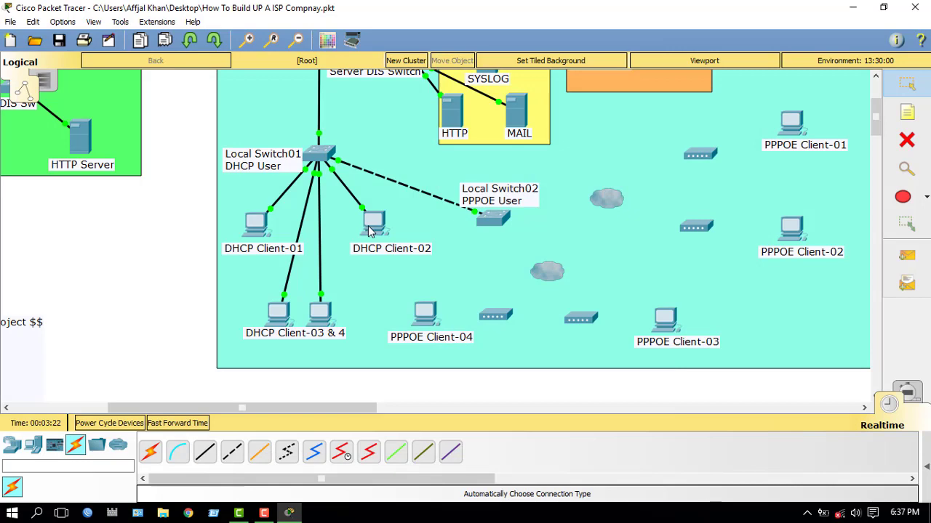
scroll(252, 241, "up", 4)
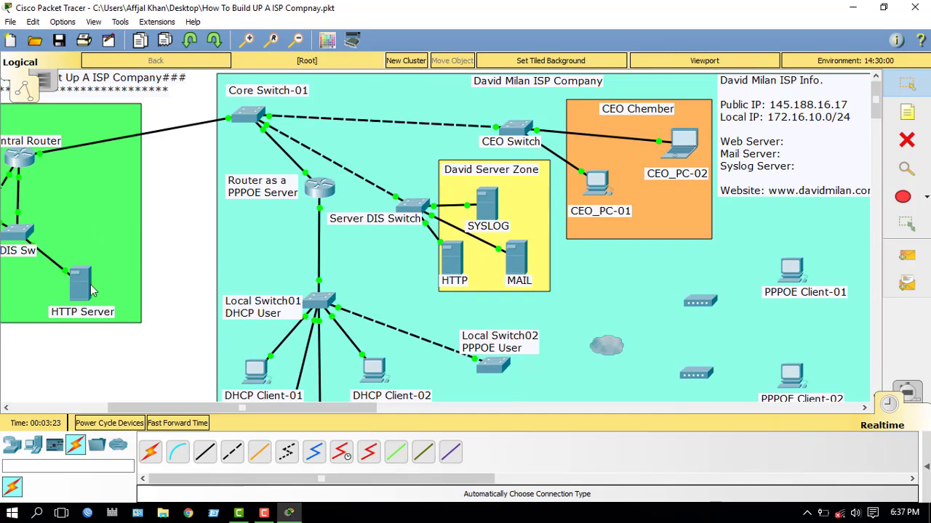
left_click_drag(171, 408, 127, 408)
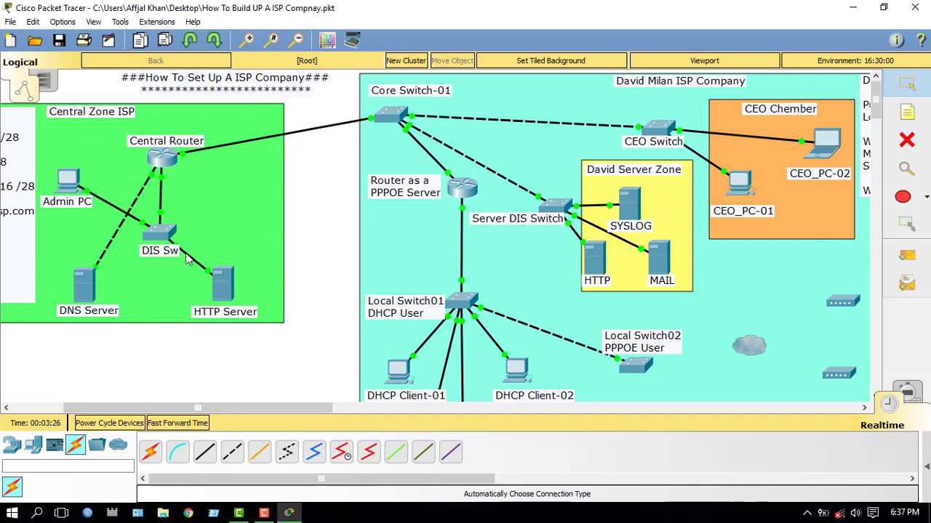
scroll(305, 353, "down", 1)
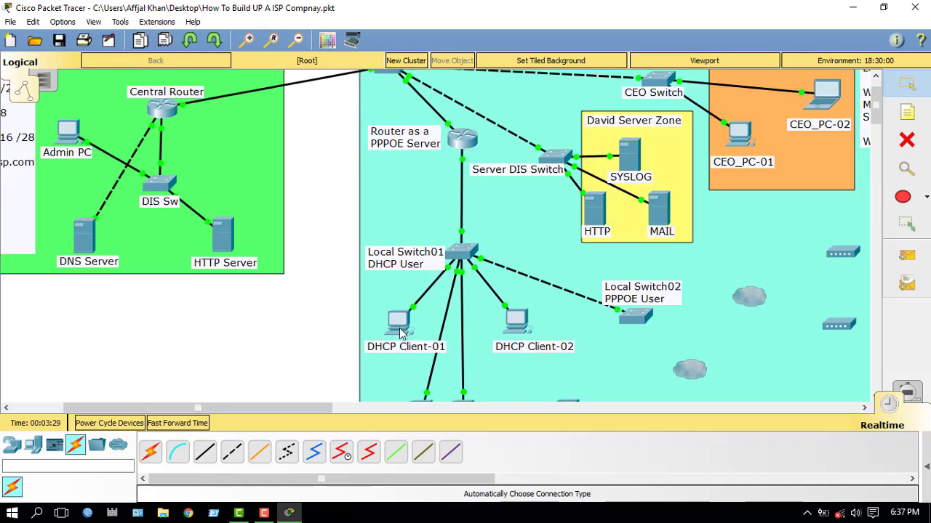
mouse_move(400, 332)
scroll(422, 283, "up", 1)
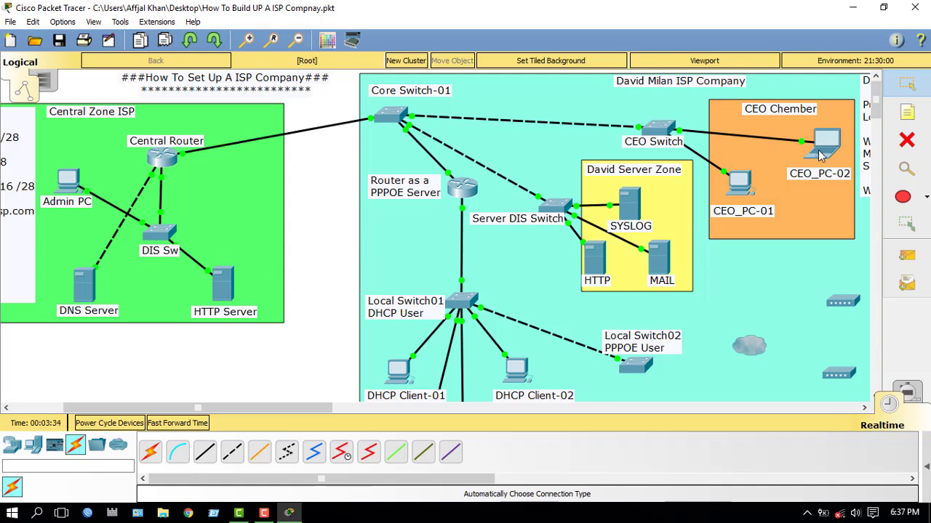
mouse_move(820, 155)
mouse_move(408, 369)
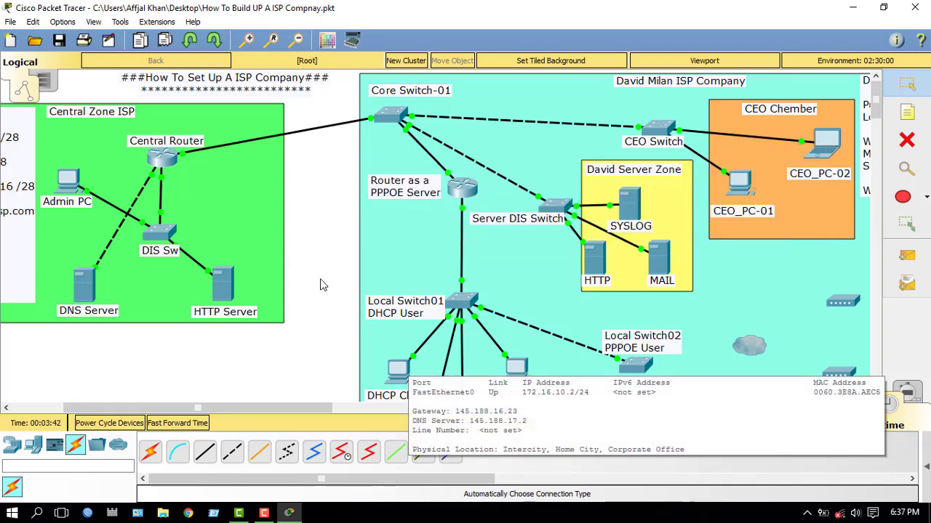
scroll(345, 313, "down", 3)
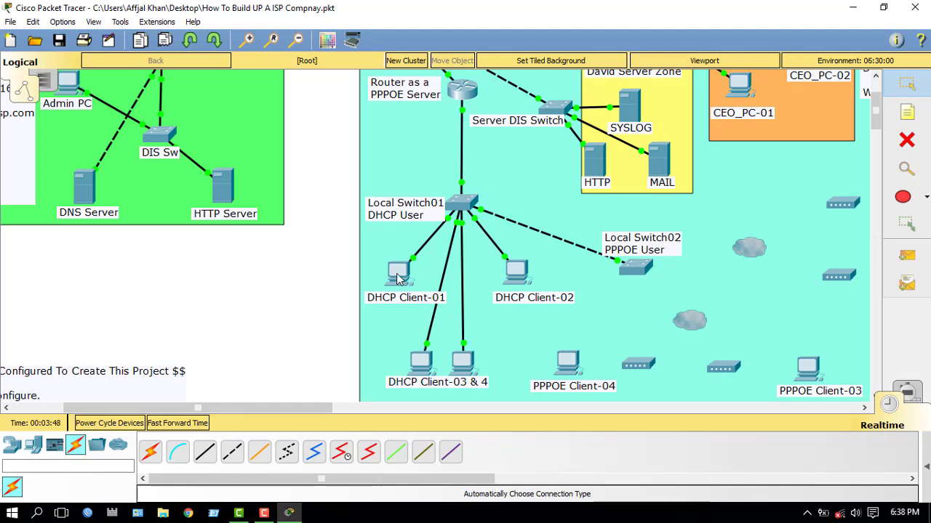
mouse_move(398, 278)
scroll(313, 315, "up", 3)
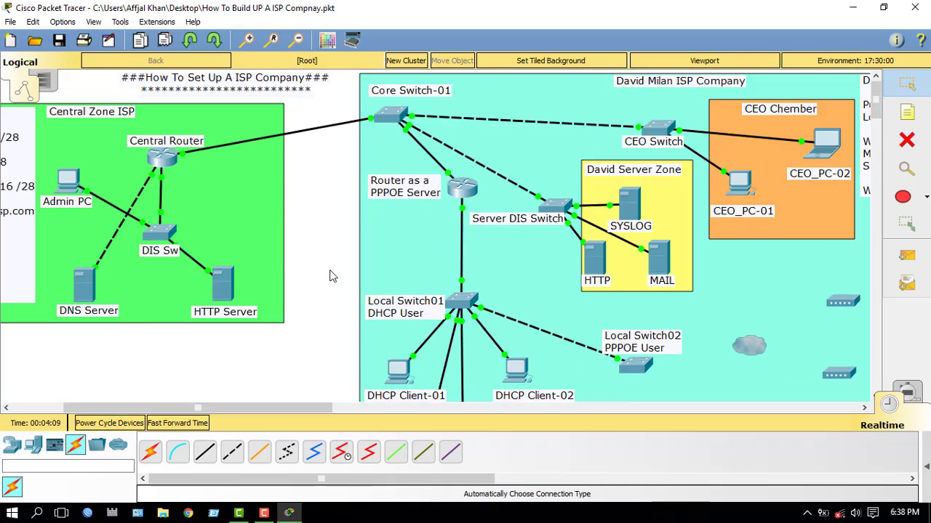
scroll(330, 275, "down", 3)
scroll(332, 276, "up", 3)
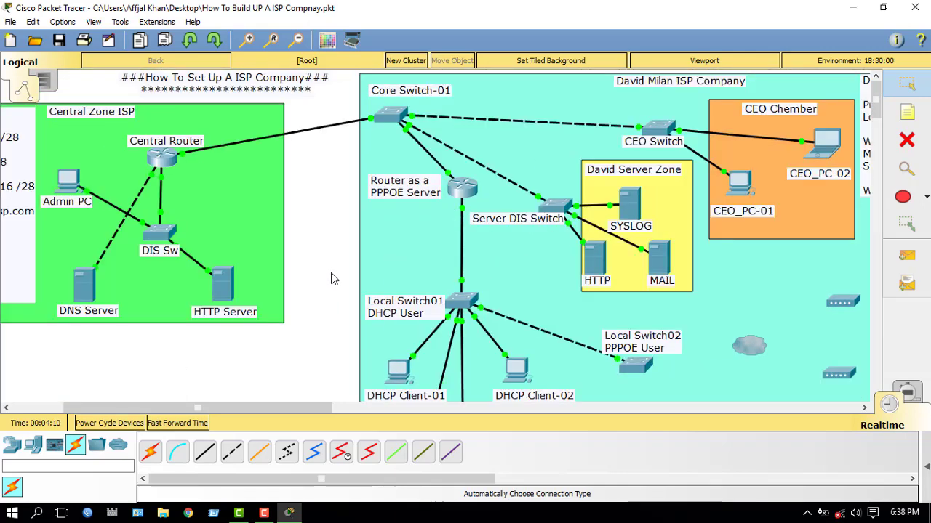